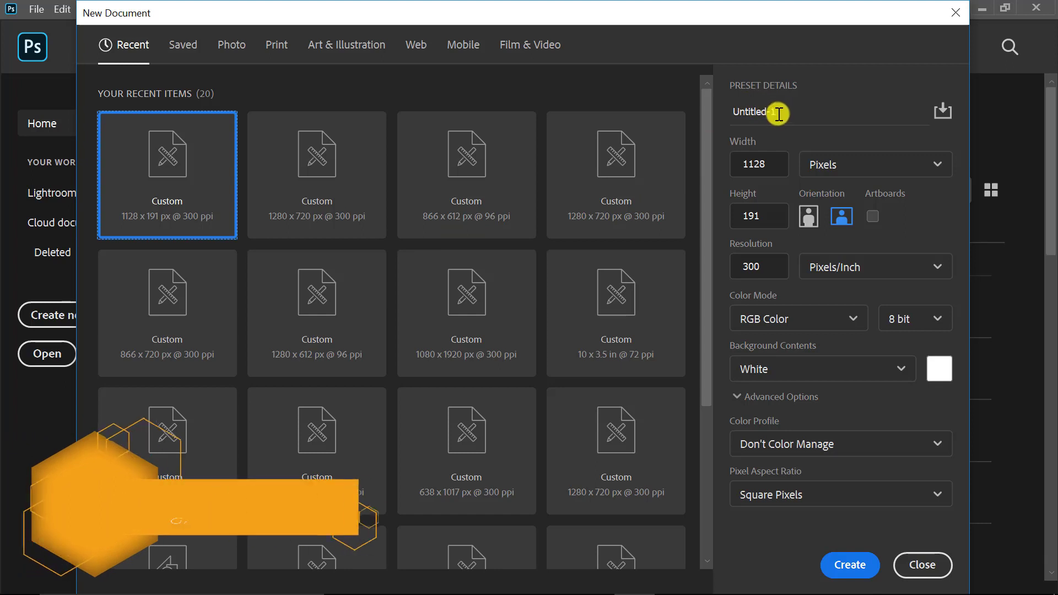
Name the new document 'Facebook Cover Design' and create it at 820 × 312 px, 300 ppi.
click(774, 111)
key(BackSpace)
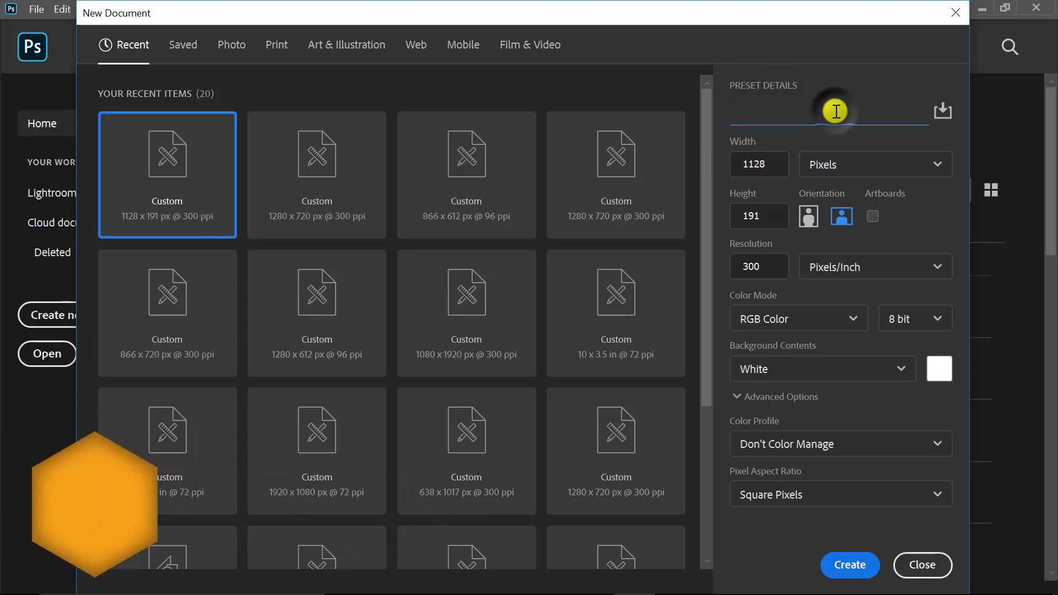
text(Facebook Cove)
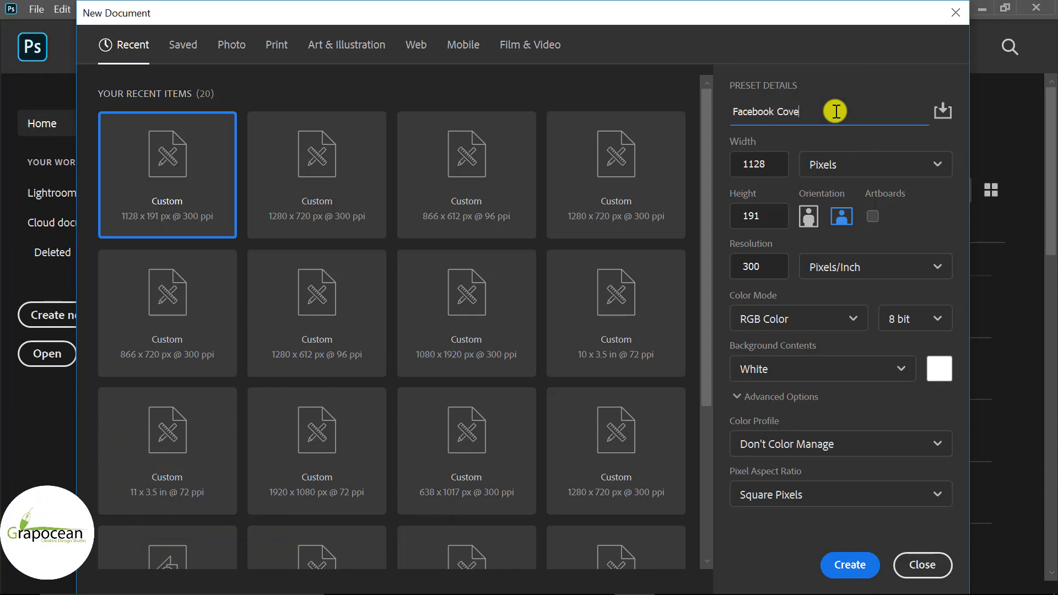
text(r Design)
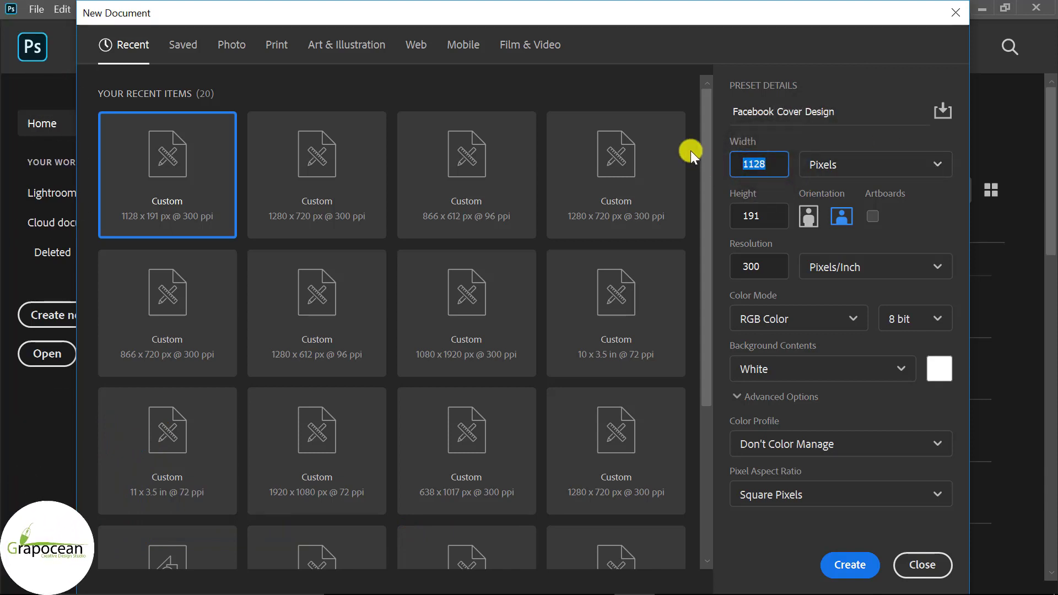
key(Tab)
text(820)
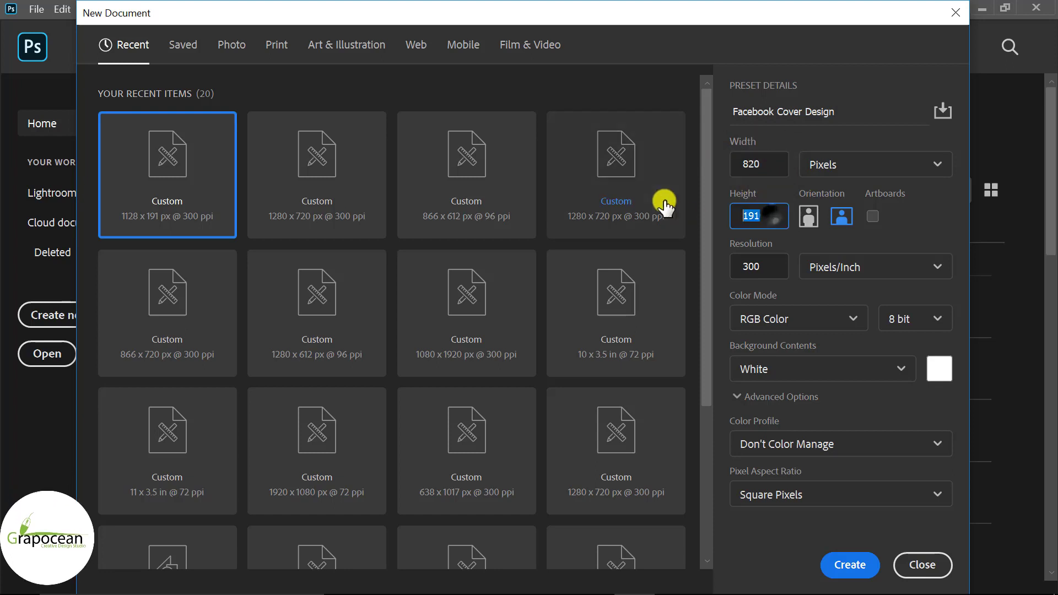
text(312)
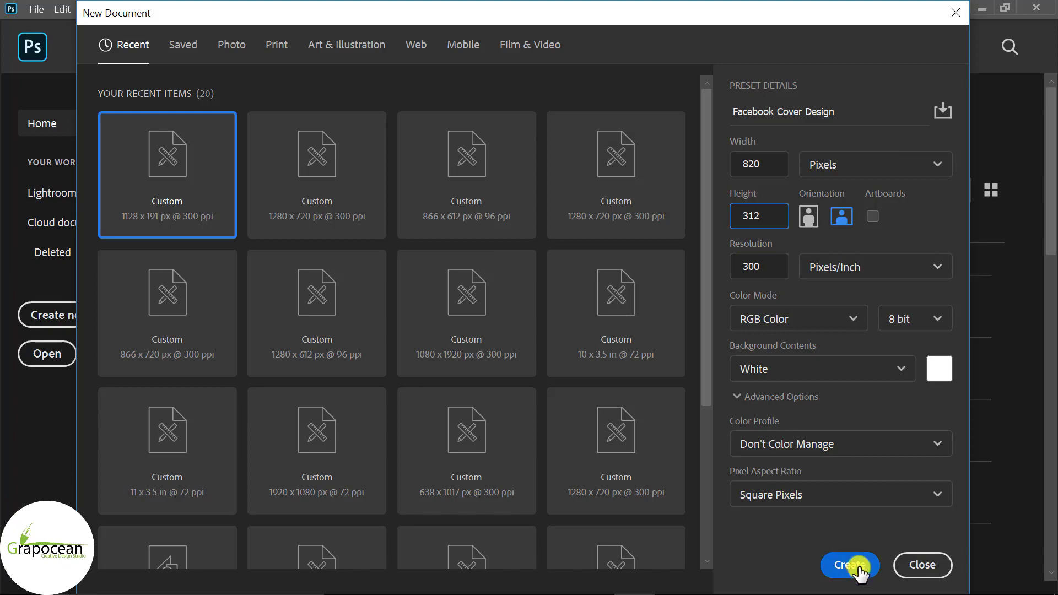
click(857, 568)
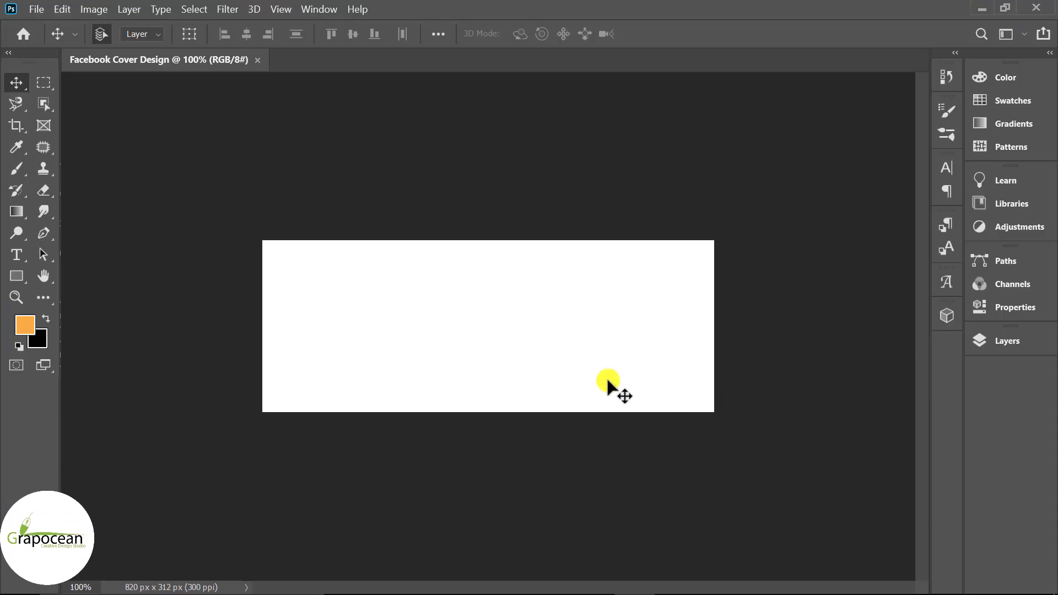
Open all six images in the Facebook Cover Design folder, including the car photo and icons.
click(37, 9)
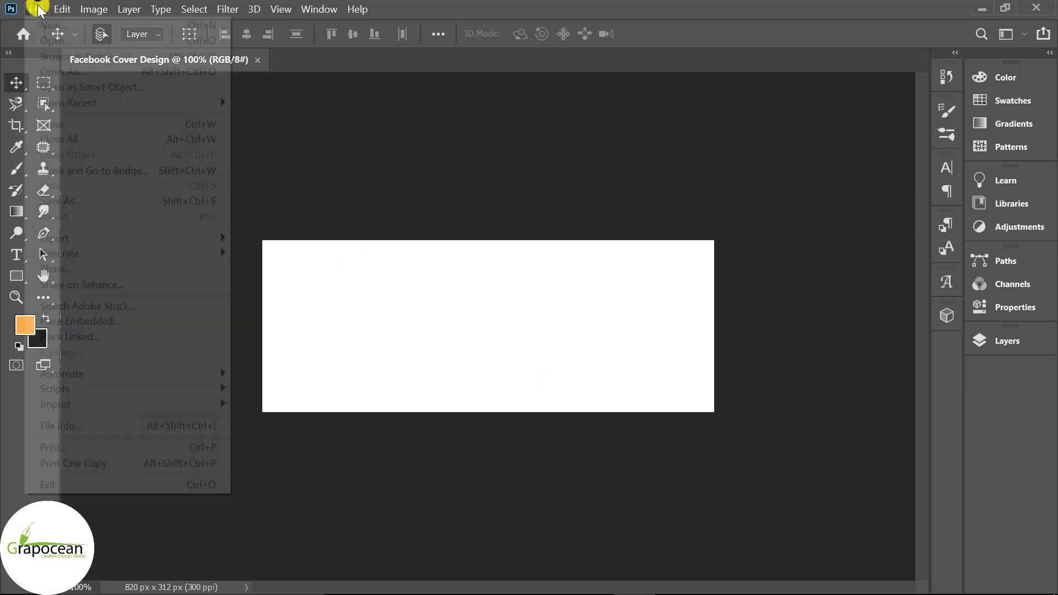
click(47, 38)
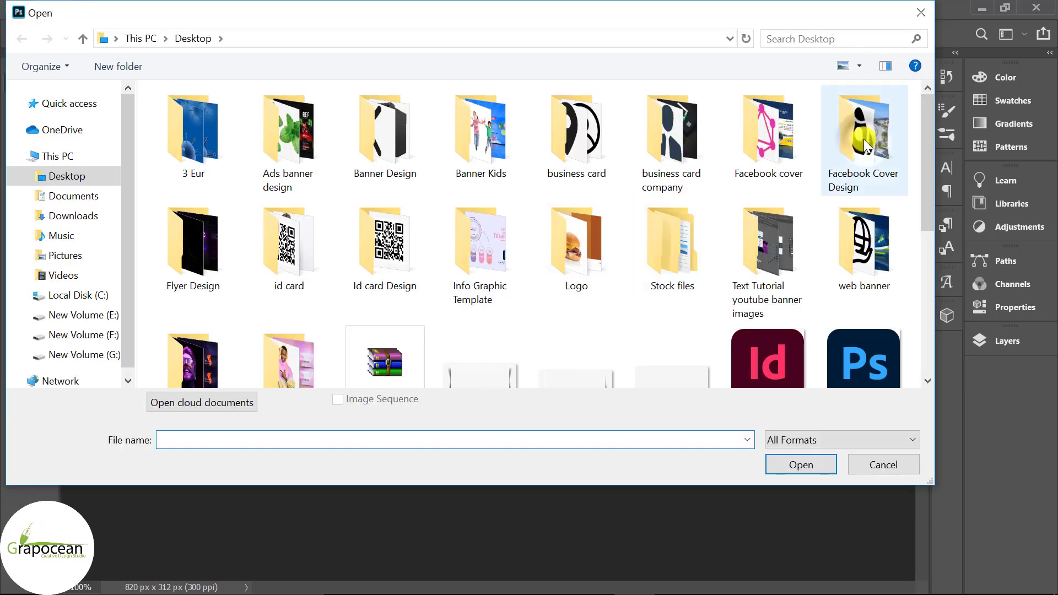
double_click(864, 139)
drag(814, 208, 237, 85)
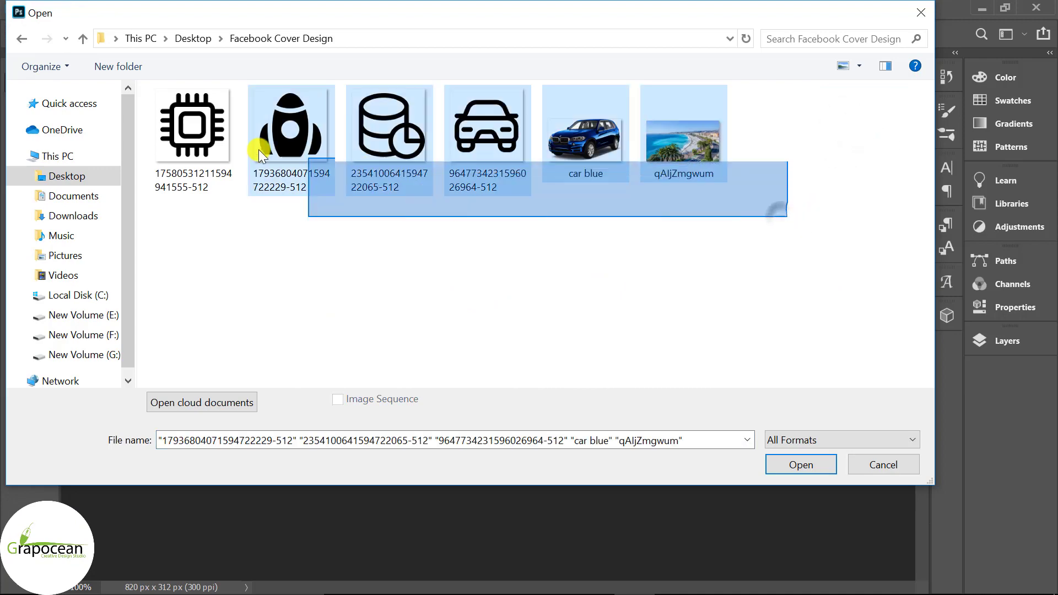
click(788, 465)
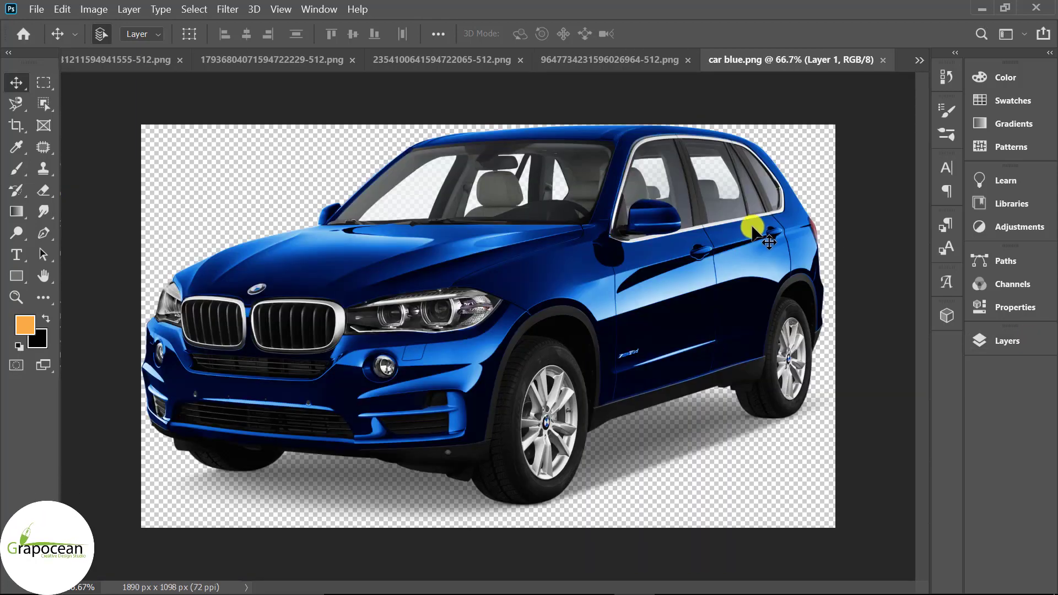
Copy the blue car photo and paste it into the Facebook Cover Design document.
click(61, 10)
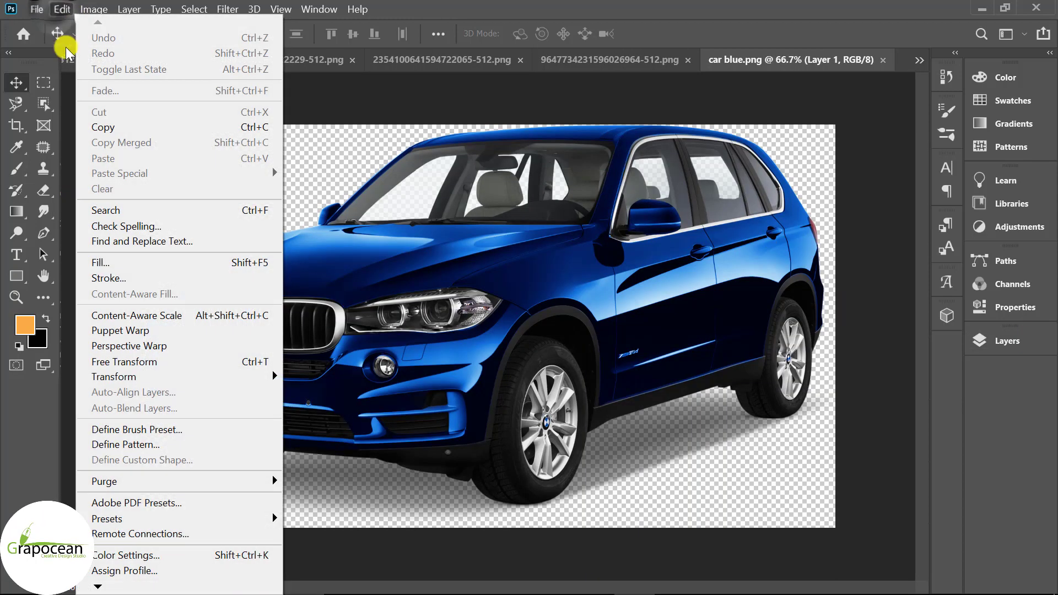
click(110, 122)
click(919, 59)
click(803, 65)
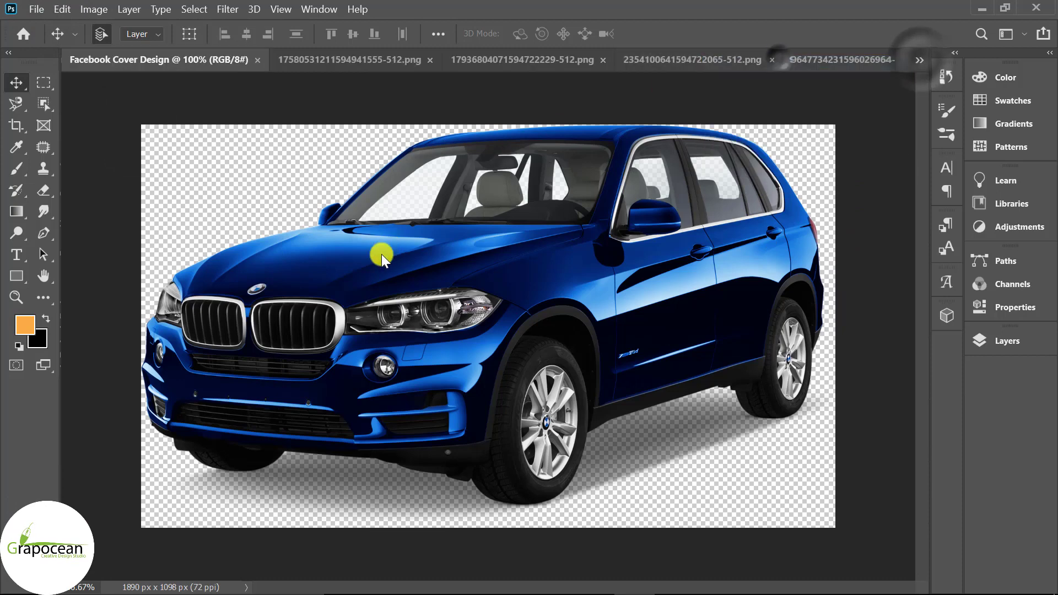
click(62, 9)
click(104, 159)
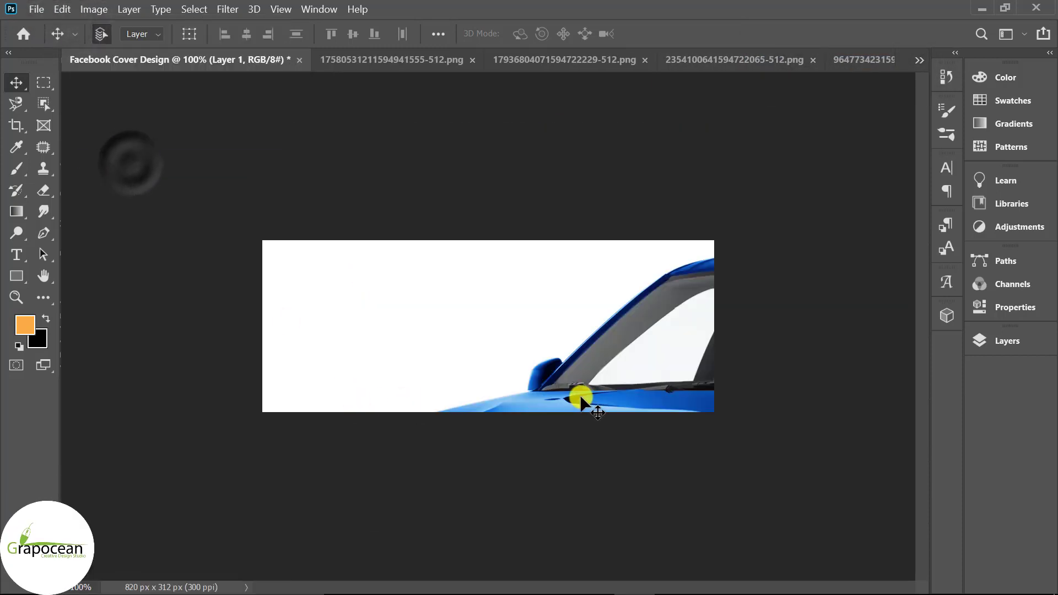
Scale the pasted car down and centre it on the white canvas.
click(62, 10)
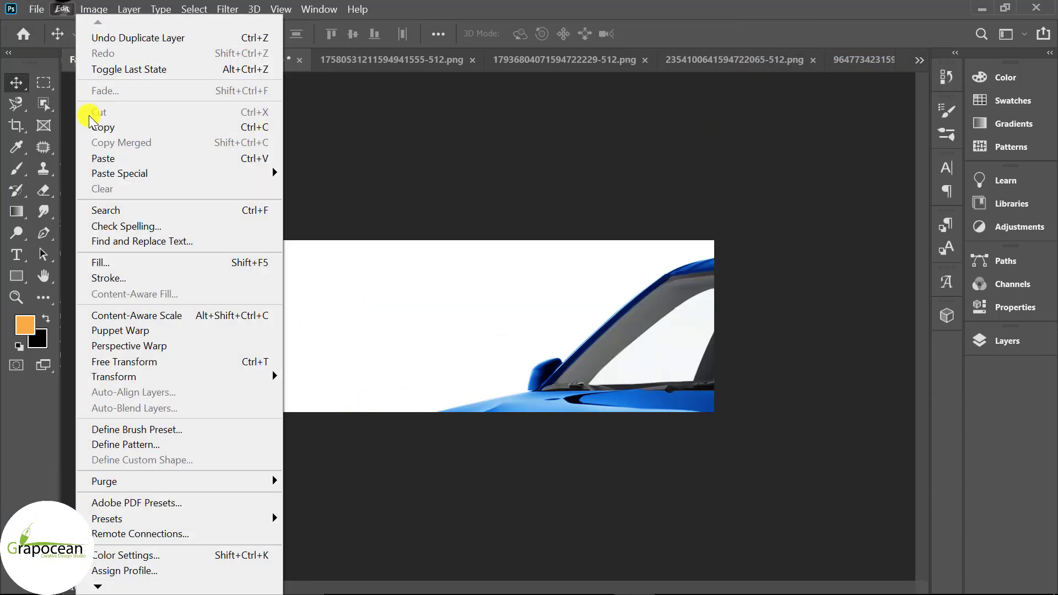
click(169, 362)
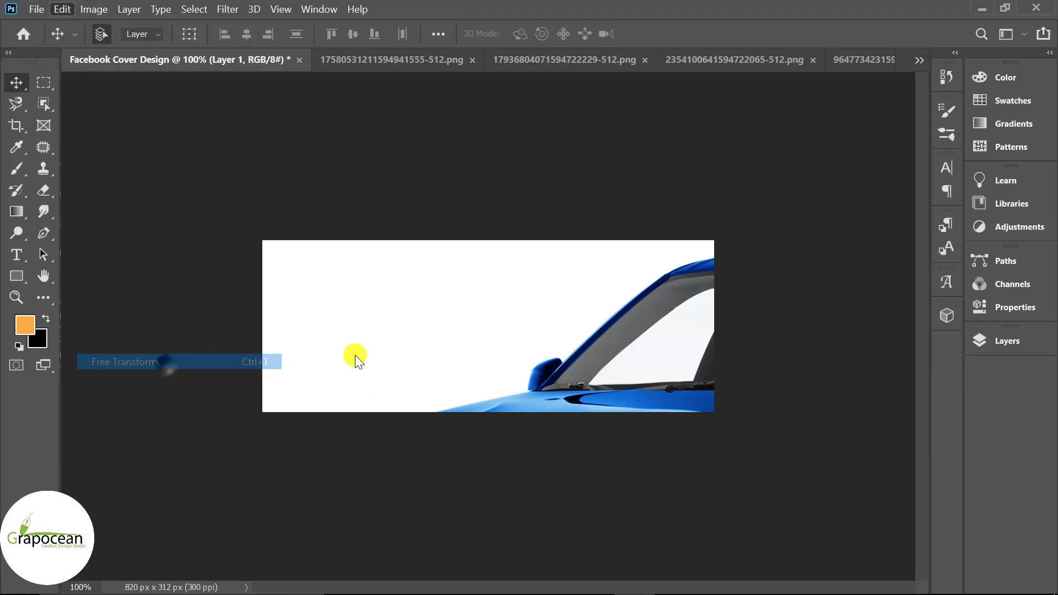
key(ctrl+0)
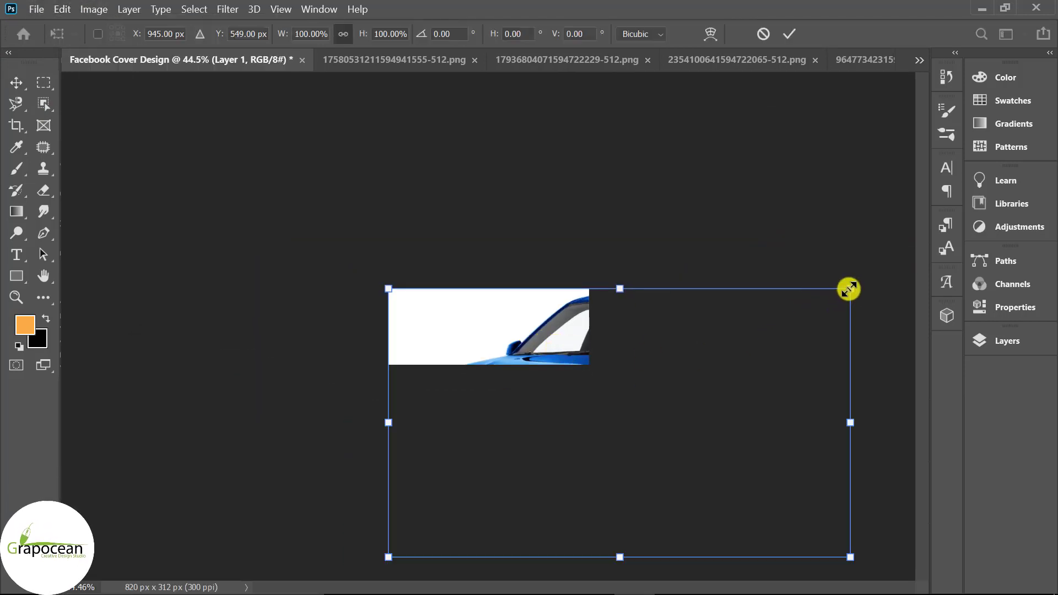
drag(848, 289, 684, 382)
drag(598, 446, 482, 357)
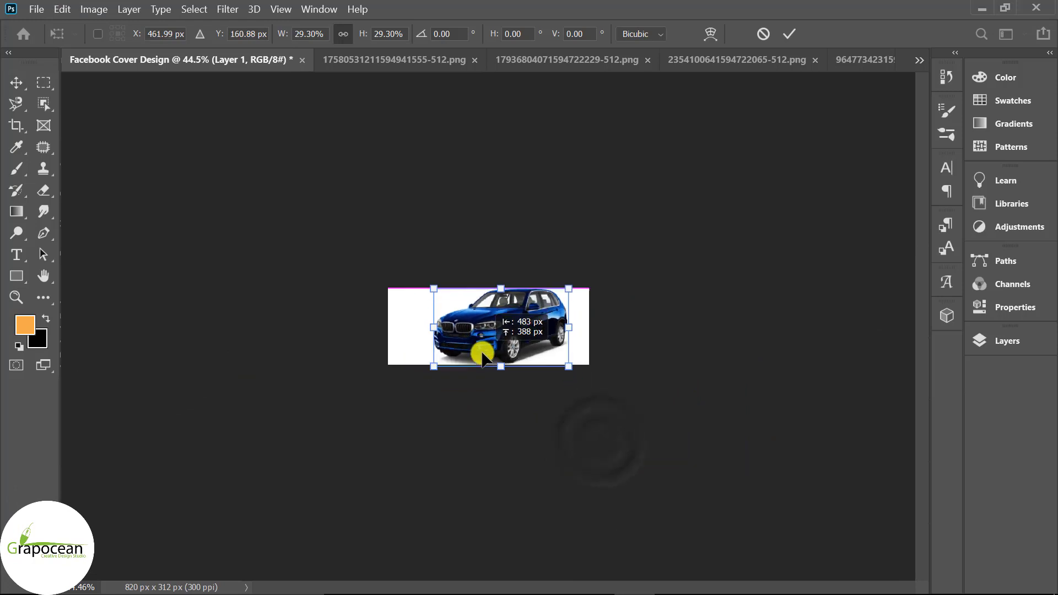
scroll(551, 378, up, 2)
drag(603, 270, 583, 284)
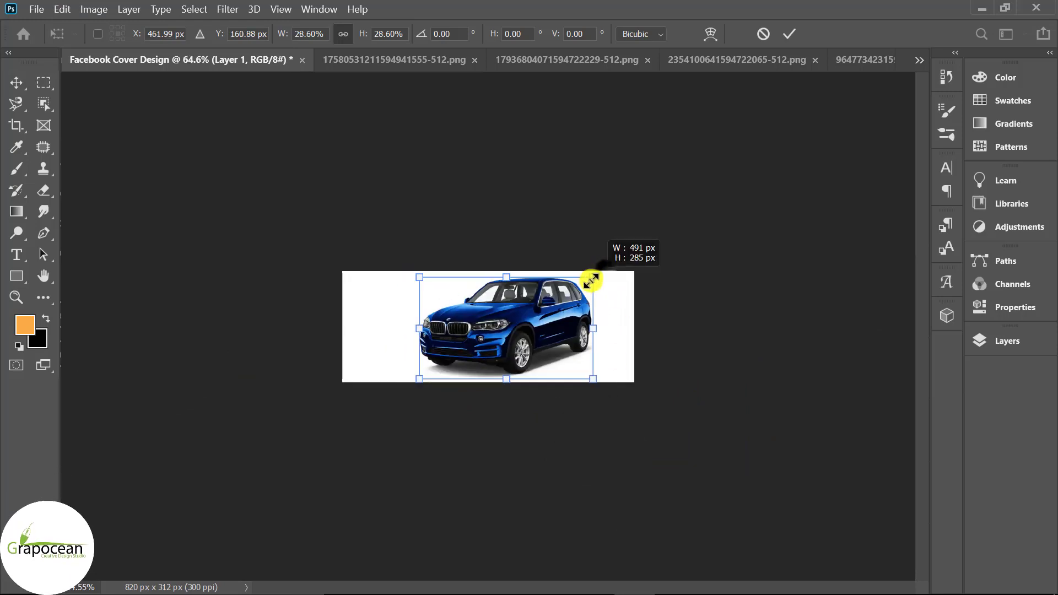
drag(542, 350, 512, 347)
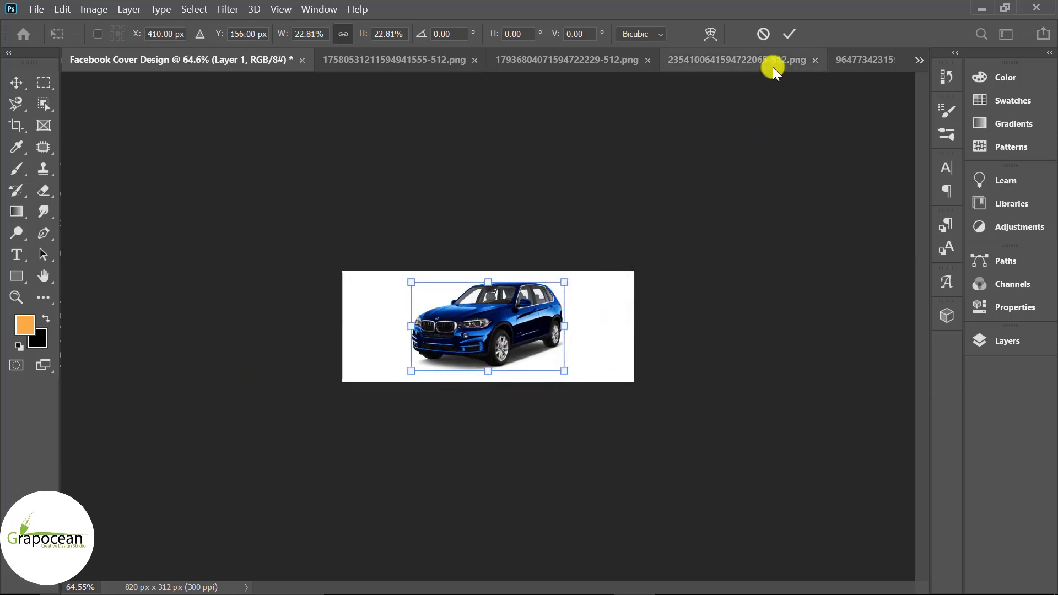
click(789, 35)
Draw a four-point angled shape across the cover's right side with the Pen tool.
key(p)
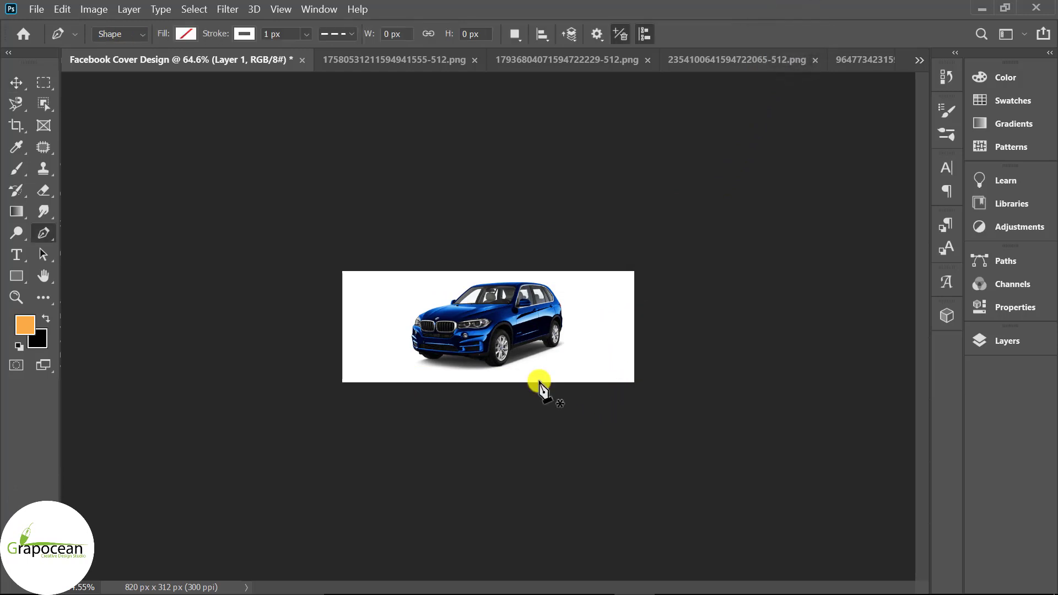
click(1015, 349)
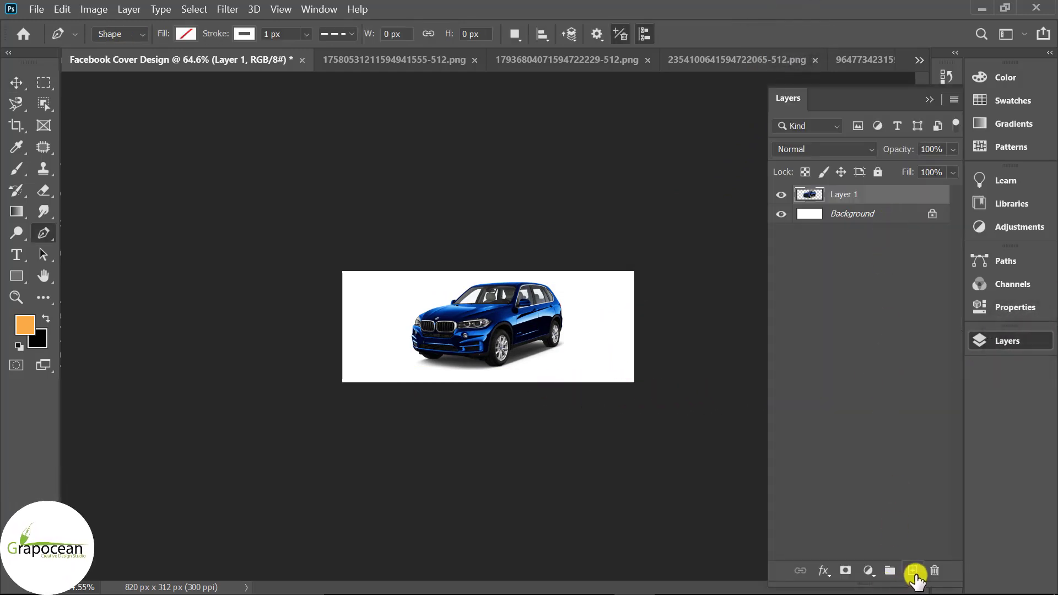
scroll(473, 417, up, 3)
scroll(387, 410, up, 1)
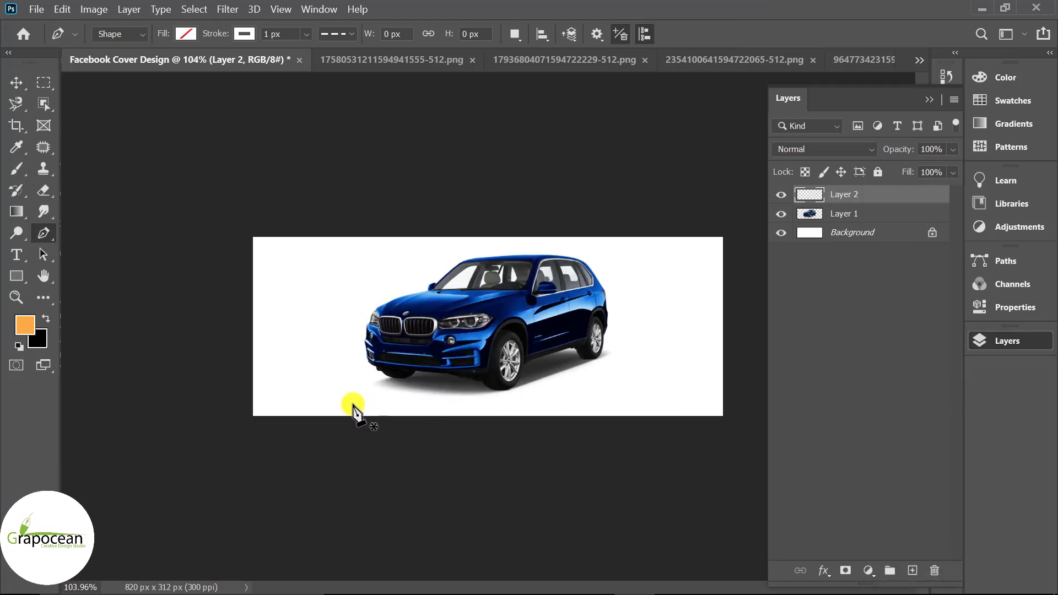
click(301, 417)
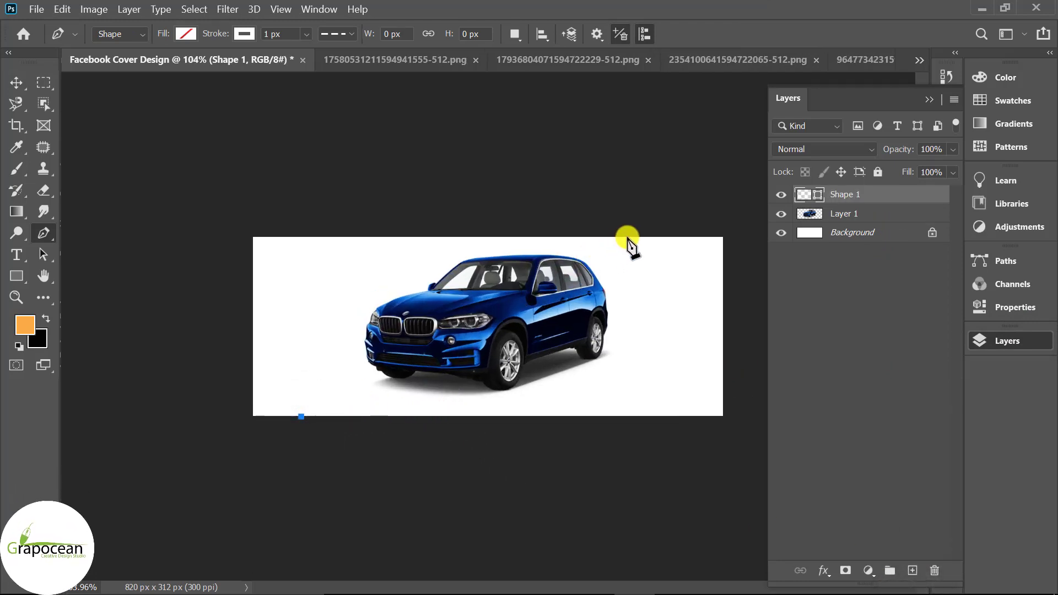
shift+click(622, 220)
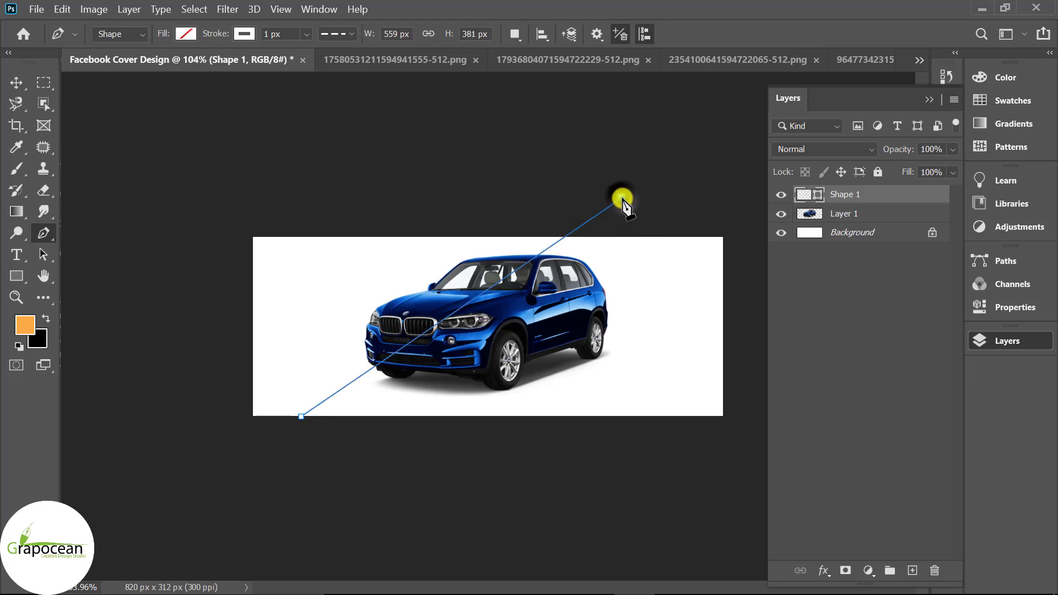
drag(622, 204, 590, 223)
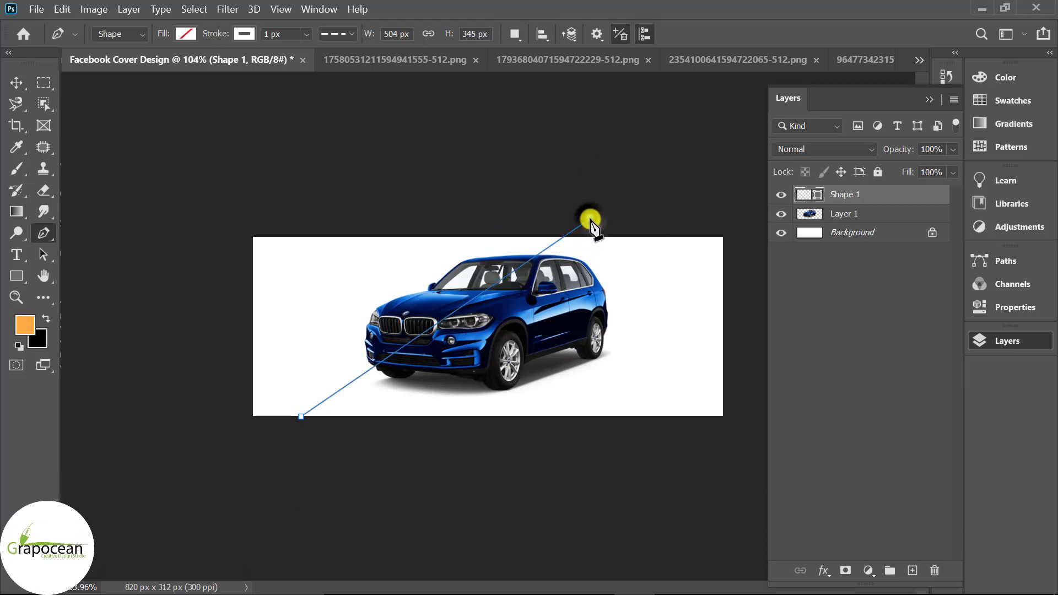
click(737, 232)
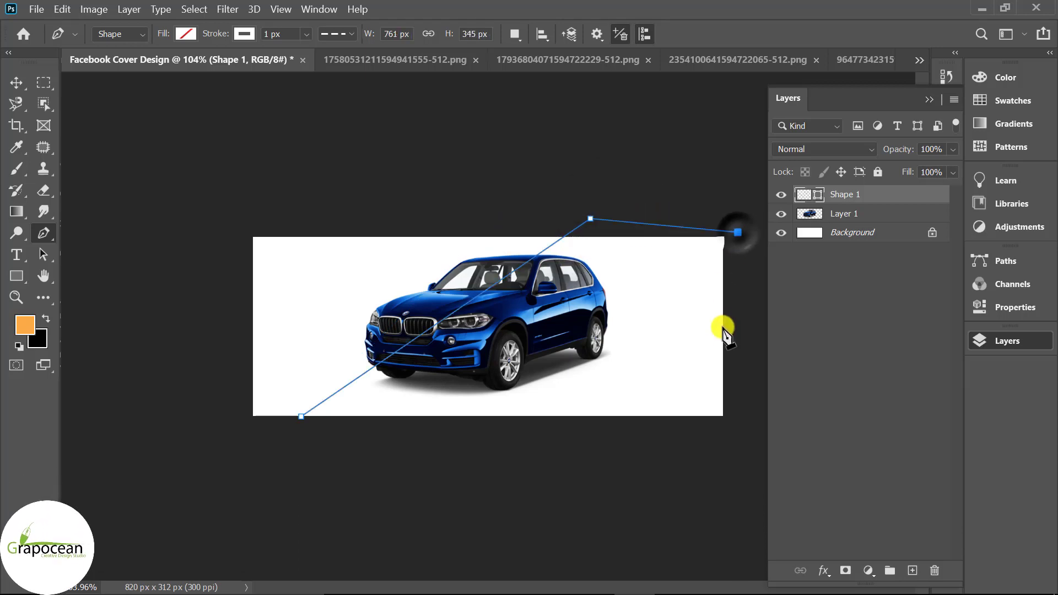
click(313, 420)
Give the shape a black fill with no stroke and move it below the car layer.
click(244, 33)
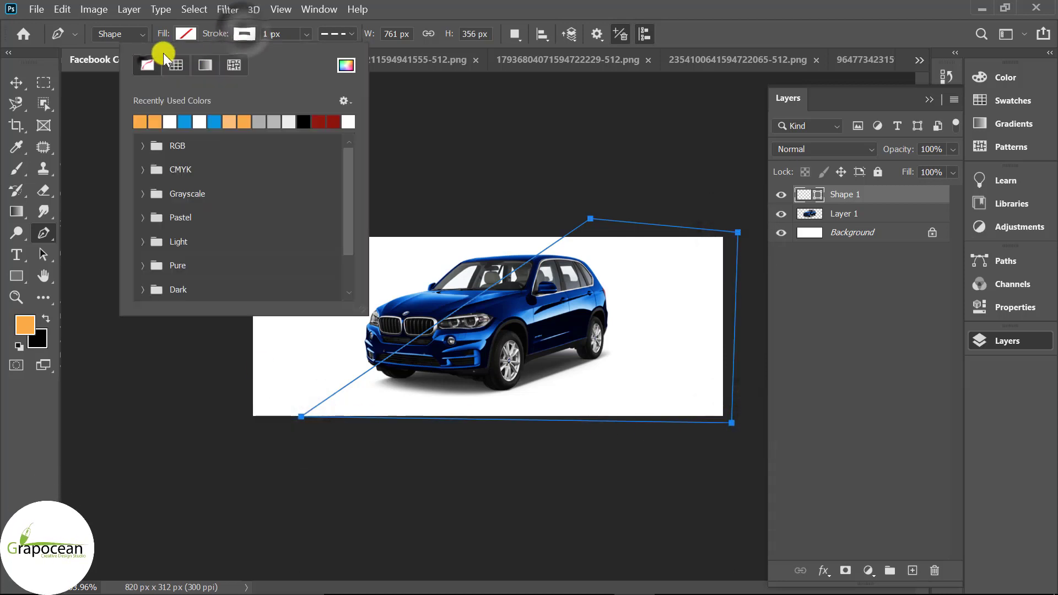
click(147, 65)
click(186, 34)
click(244, 122)
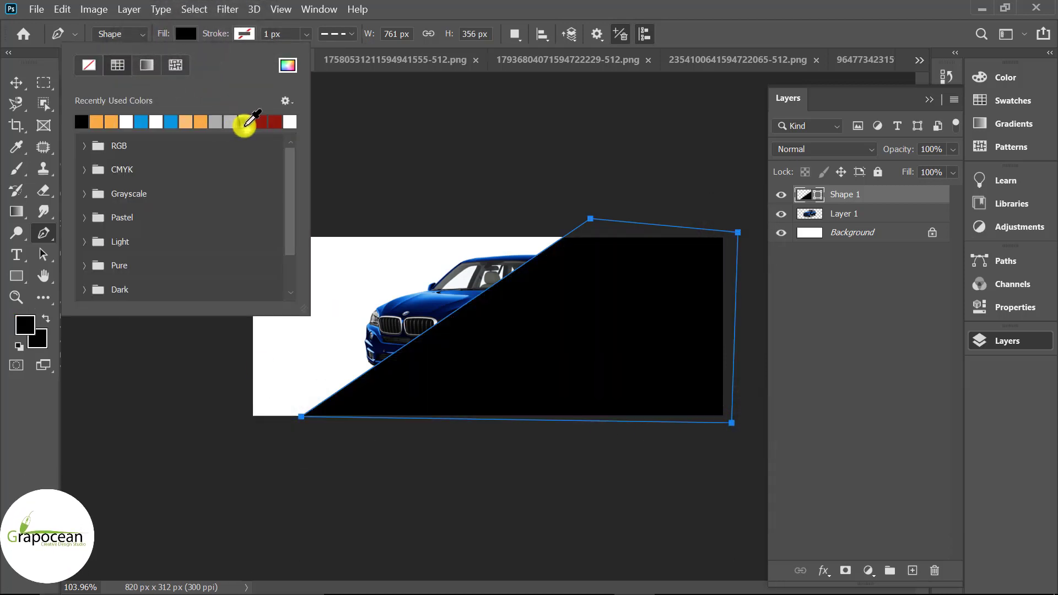
click(15, 83)
drag(884, 201, 878, 229)
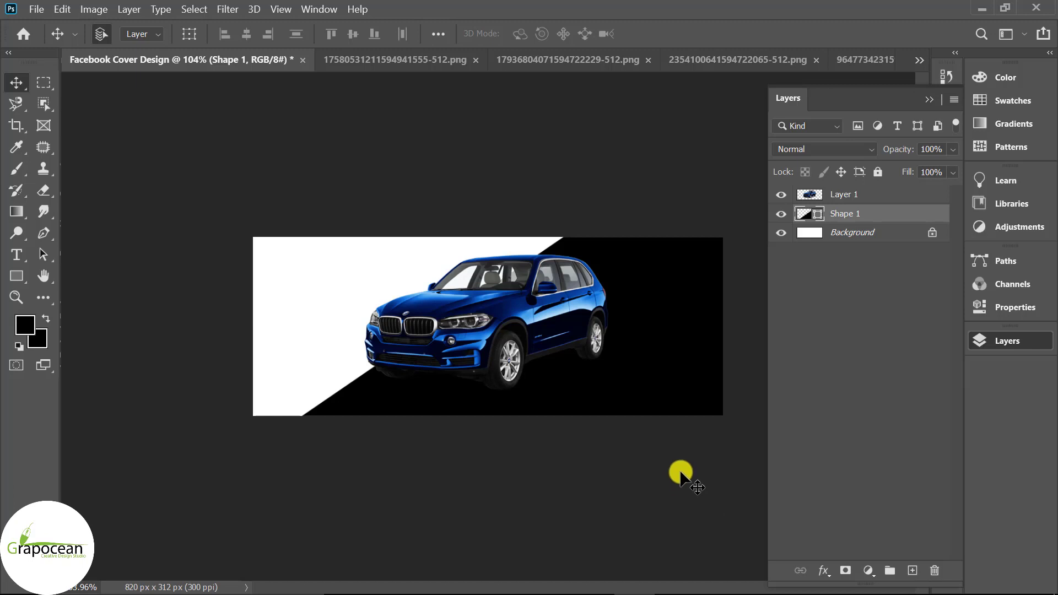
Lower the black panel's top-right corner to leave a white band, then select the Background layer.
scroll(647, 411, up, 2)
scroll(664, 289, down, 2)
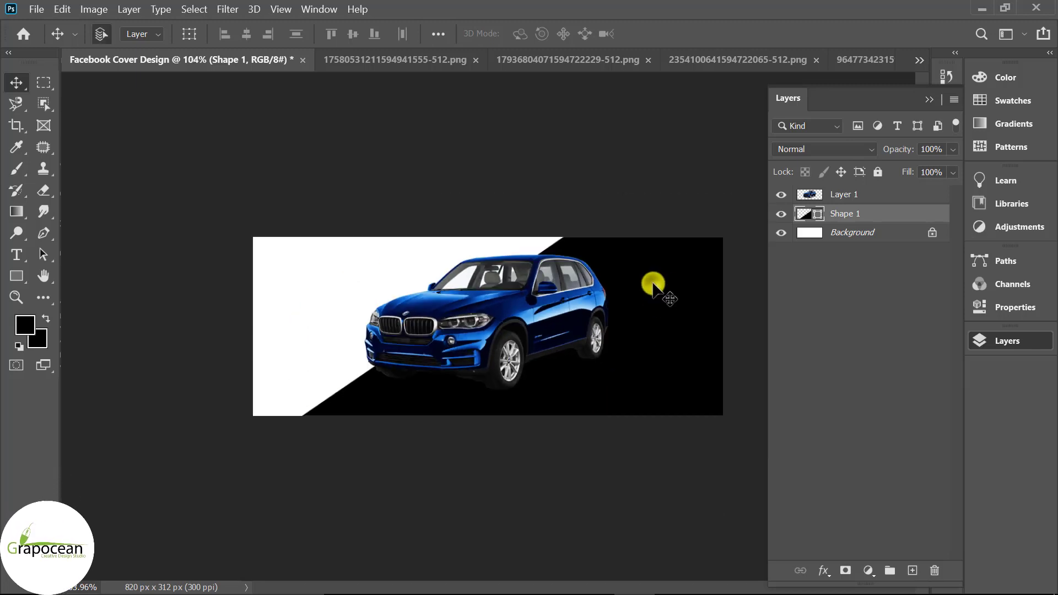
key(ctrl+t)
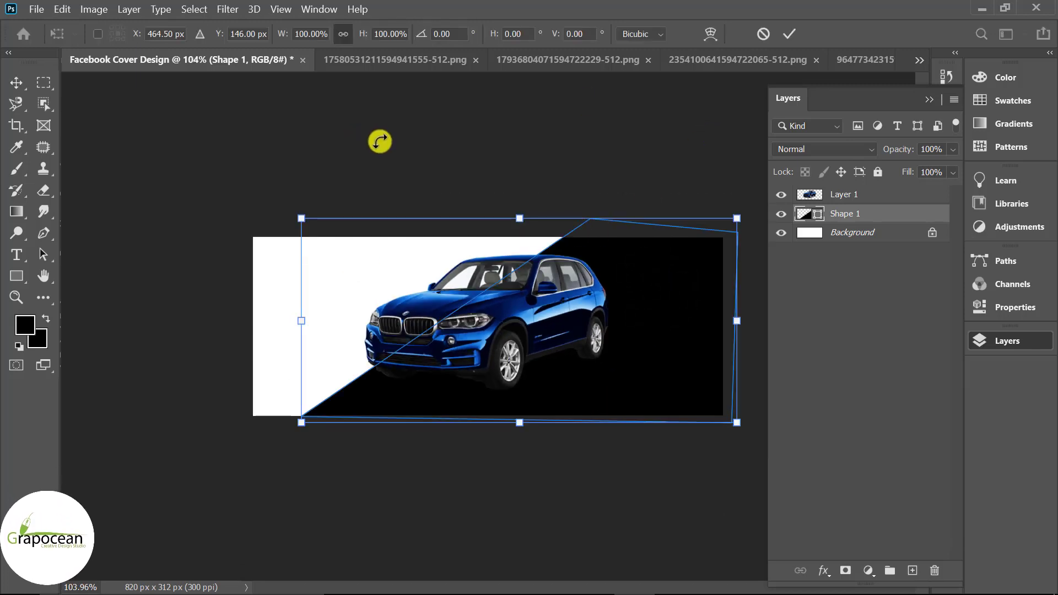
click(44, 233)
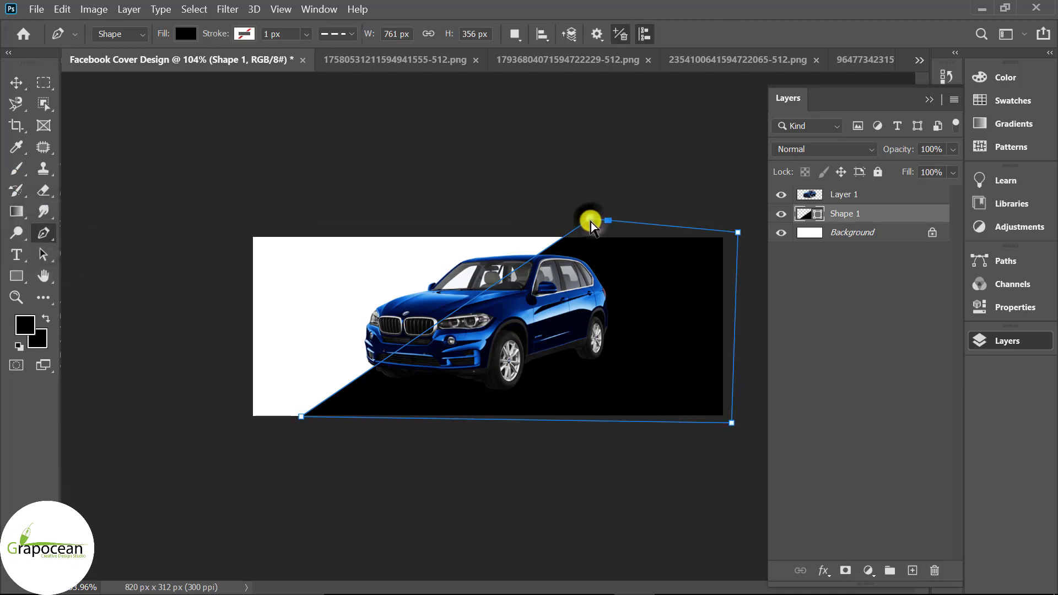
drag(590, 223, 527, 288)
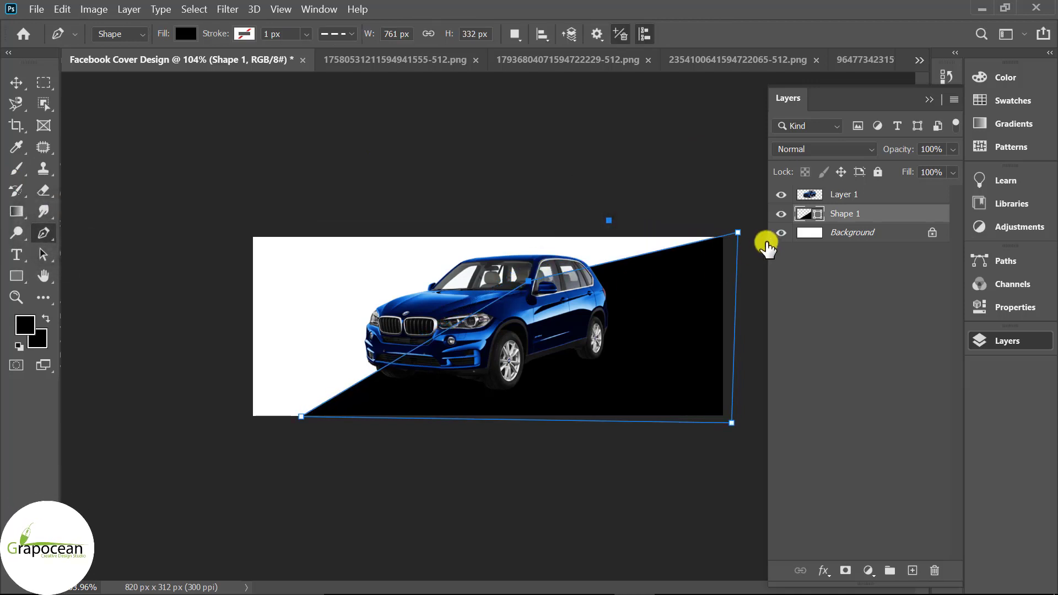
drag(737, 235, 741, 271)
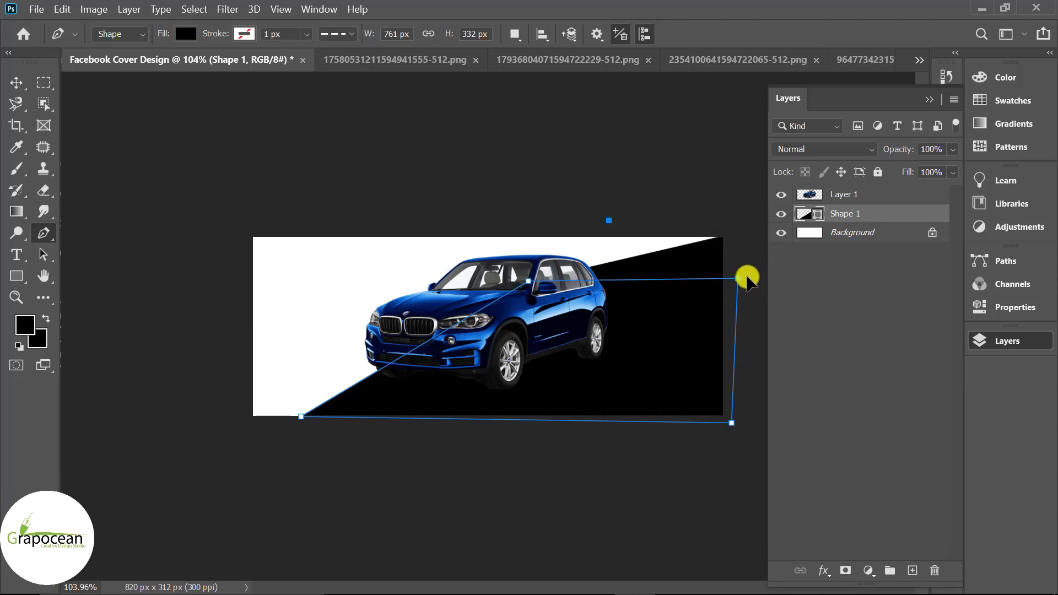
drag(747, 281, 747, 278)
click(17, 85)
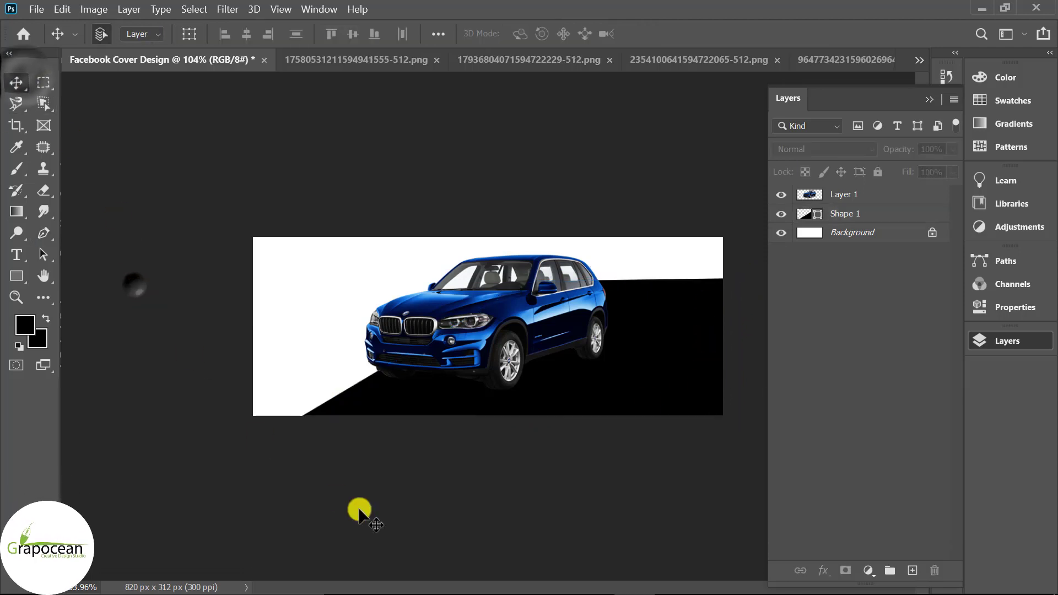
click(45, 236)
click(907, 232)
Add a new layer and draw a three-point shape over the cover's left side.
click(913, 570)
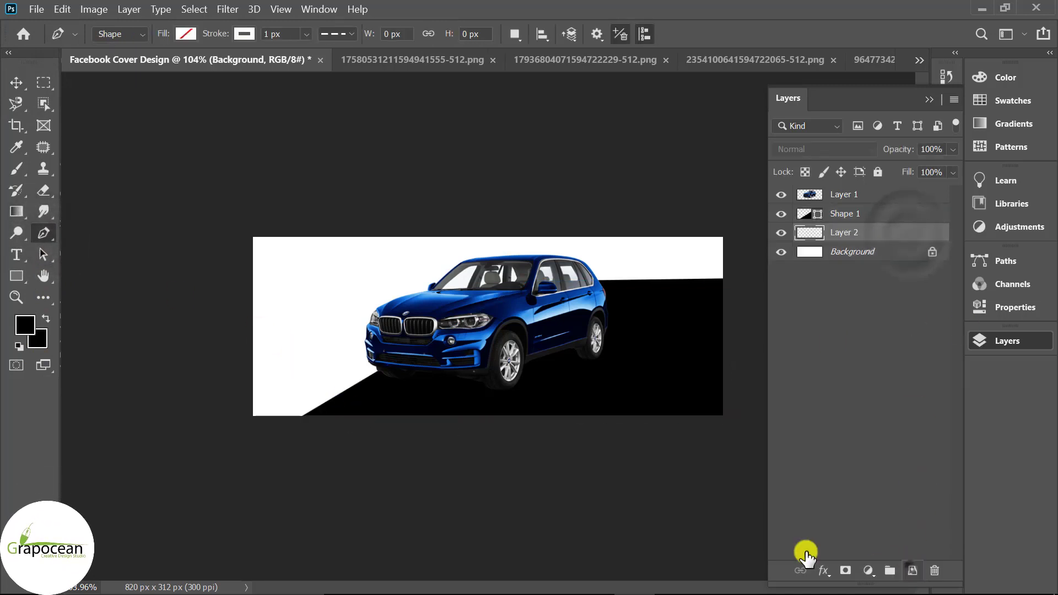
click(302, 422)
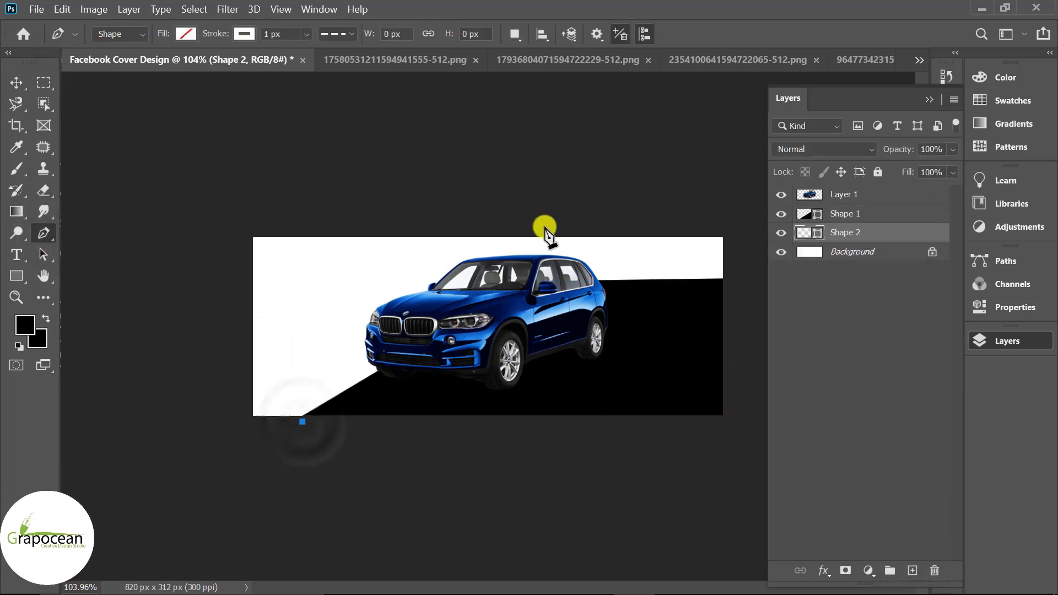
click(227, 423)
click(302, 421)
Fill the left shape black with no outline, then view the rocket icon file.
click(185, 34)
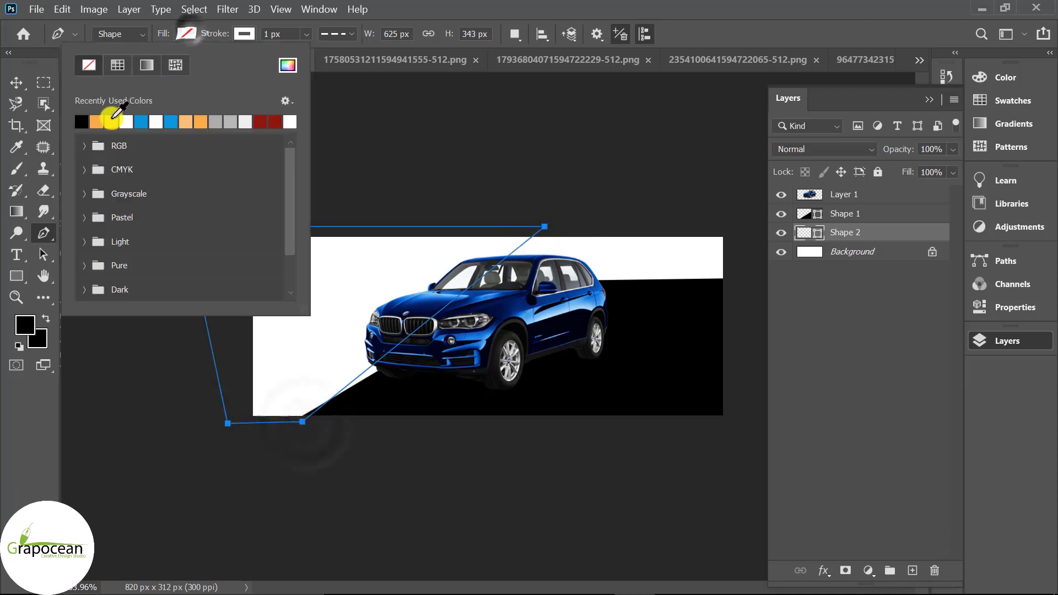
click(83, 122)
click(244, 33)
click(147, 65)
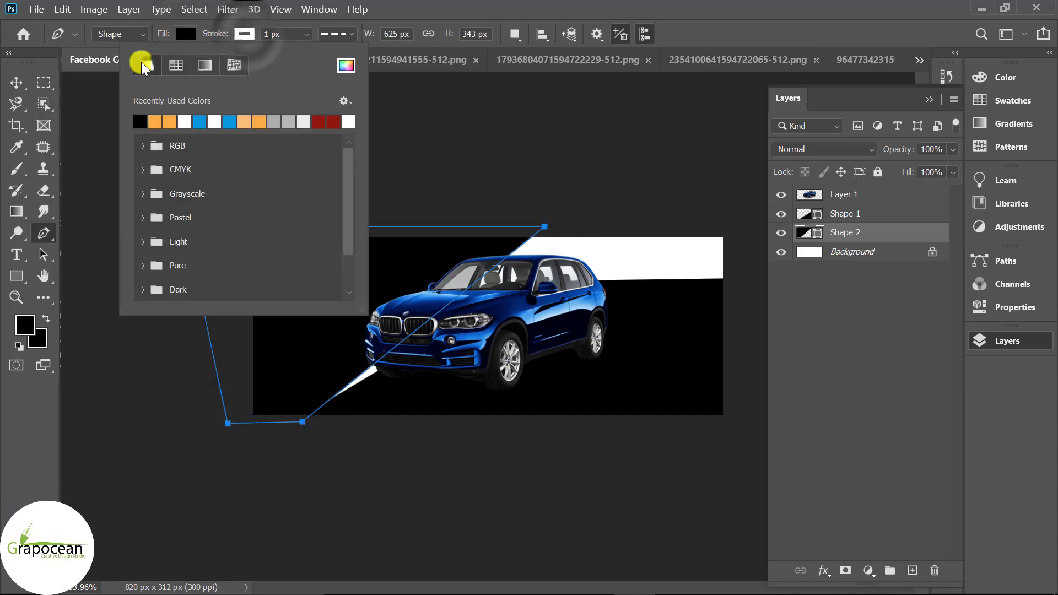
click(16, 82)
click(145, 354)
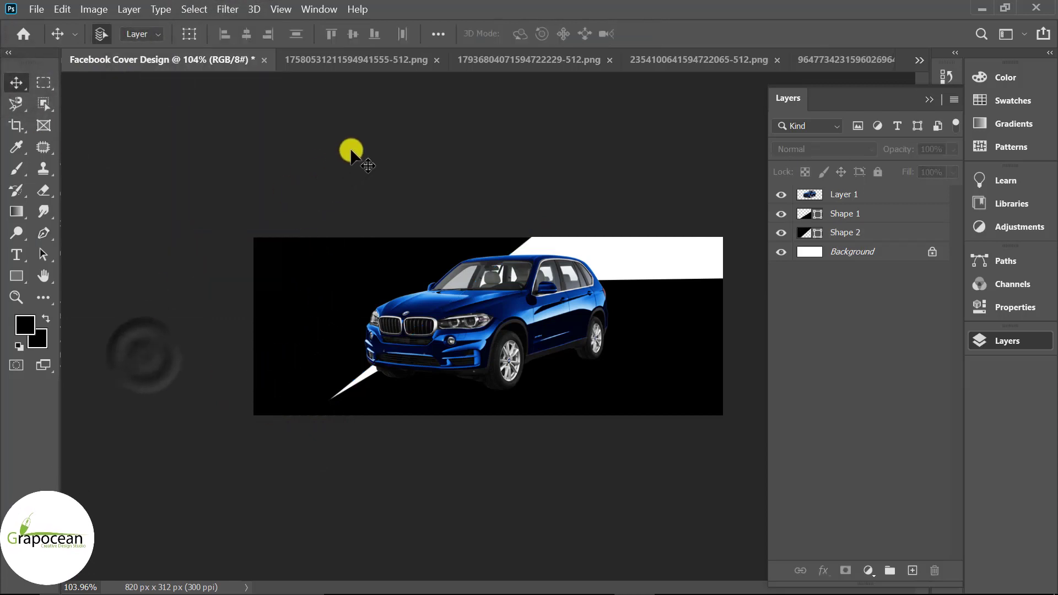
click(525, 58)
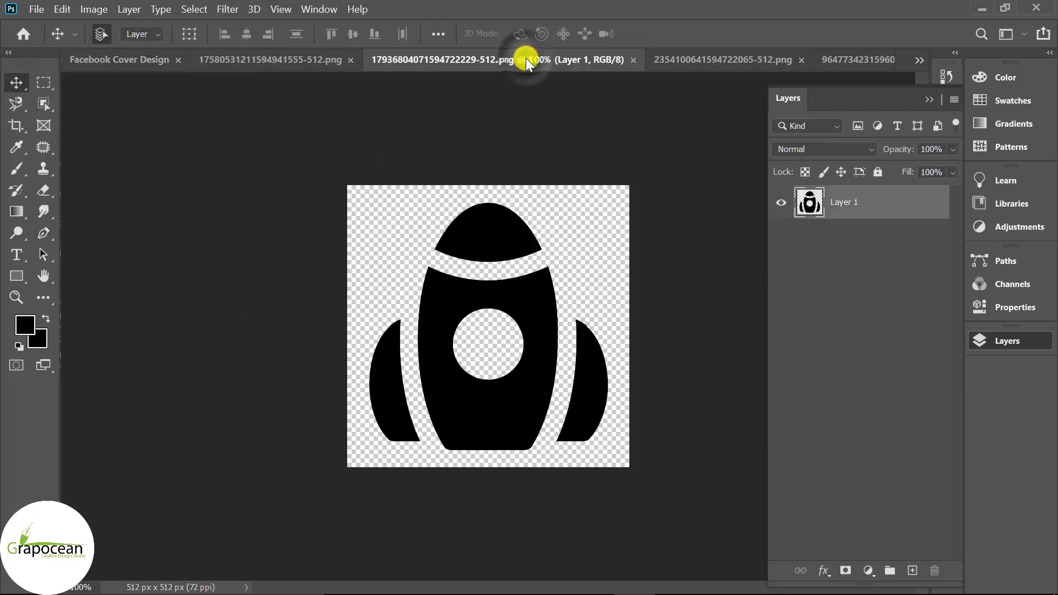
Open the beach photo, unlock its background layer, copy it, and return to the cover document.
click(689, 57)
click(919, 59)
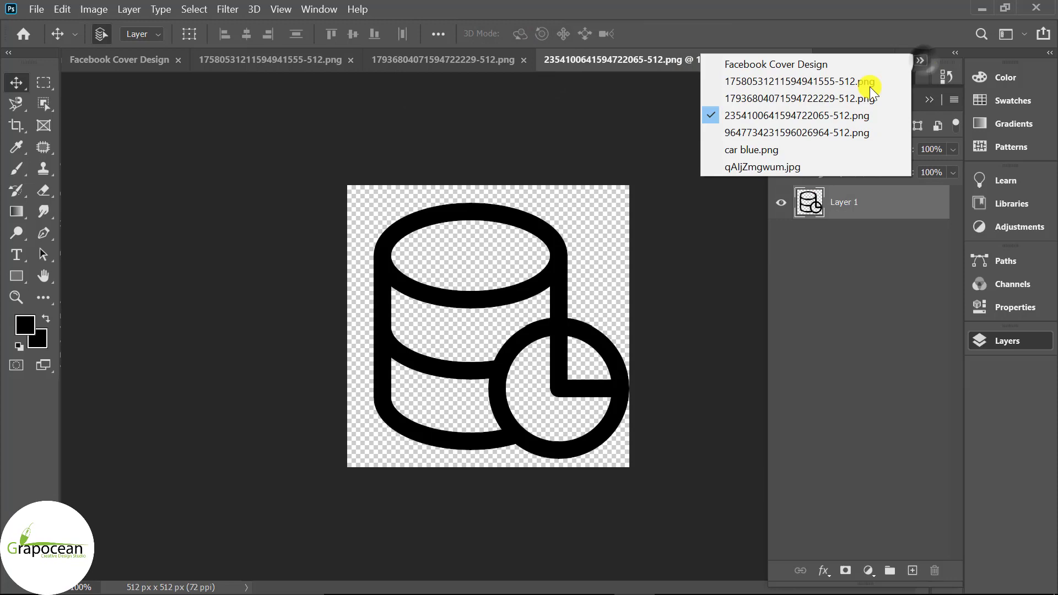
click(786, 166)
click(932, 197)
click(62, 10)
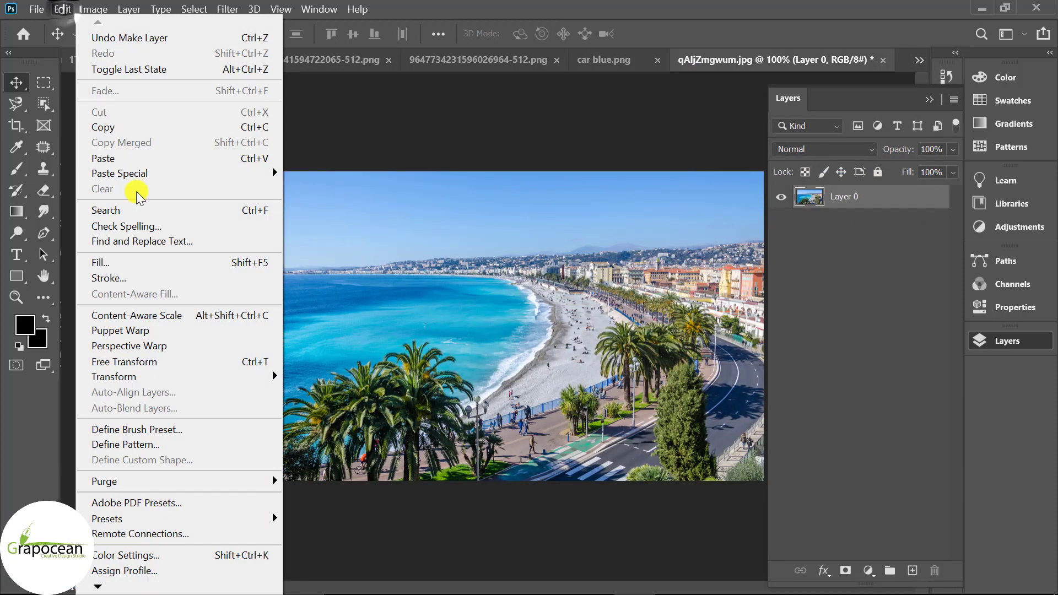
click(112, 127)
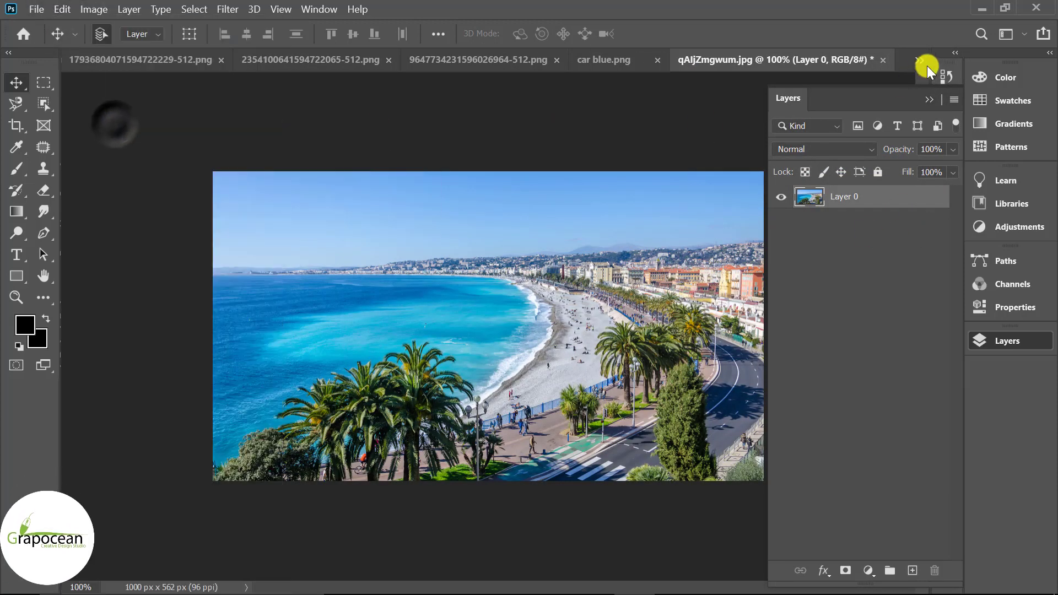
click(919, 61)
click(808, 66)
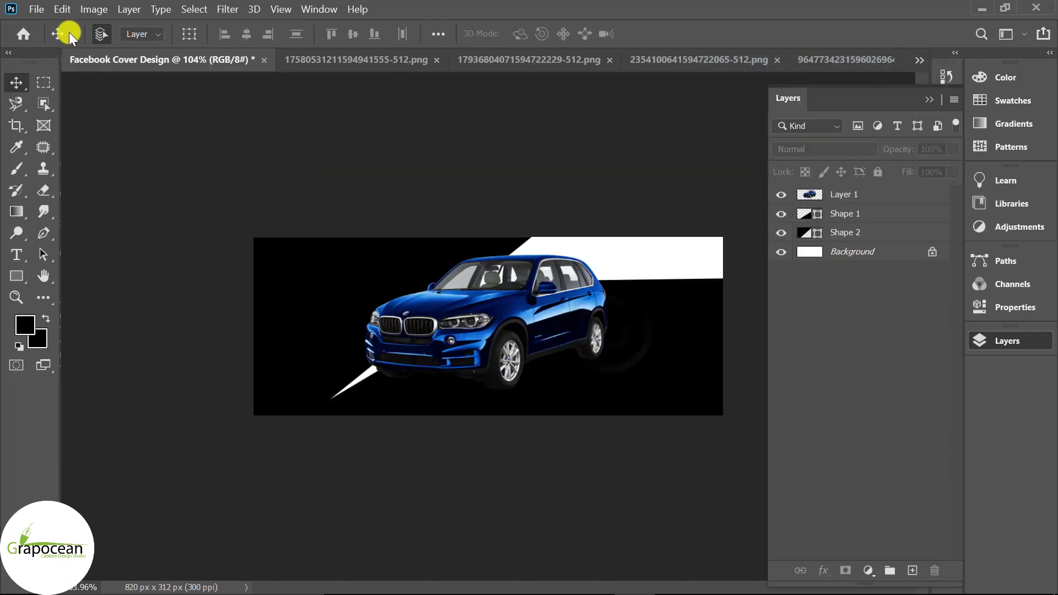
click(63, 10)
mouse_move(119, 173)
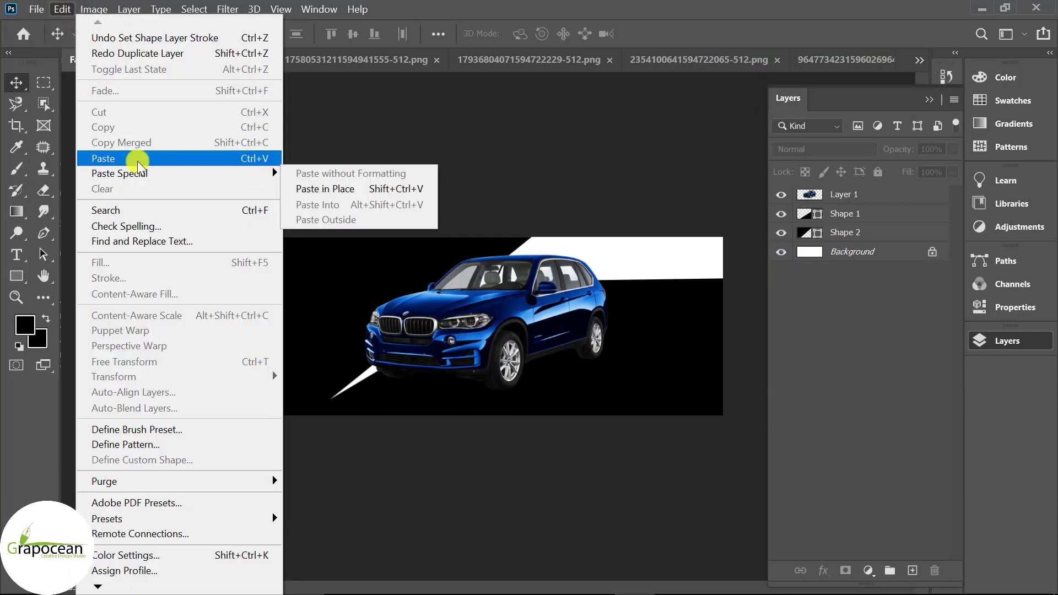
Paste the beach photo into the cover and scale it down to fit.
click(138, 160)
key(ctrl+t)
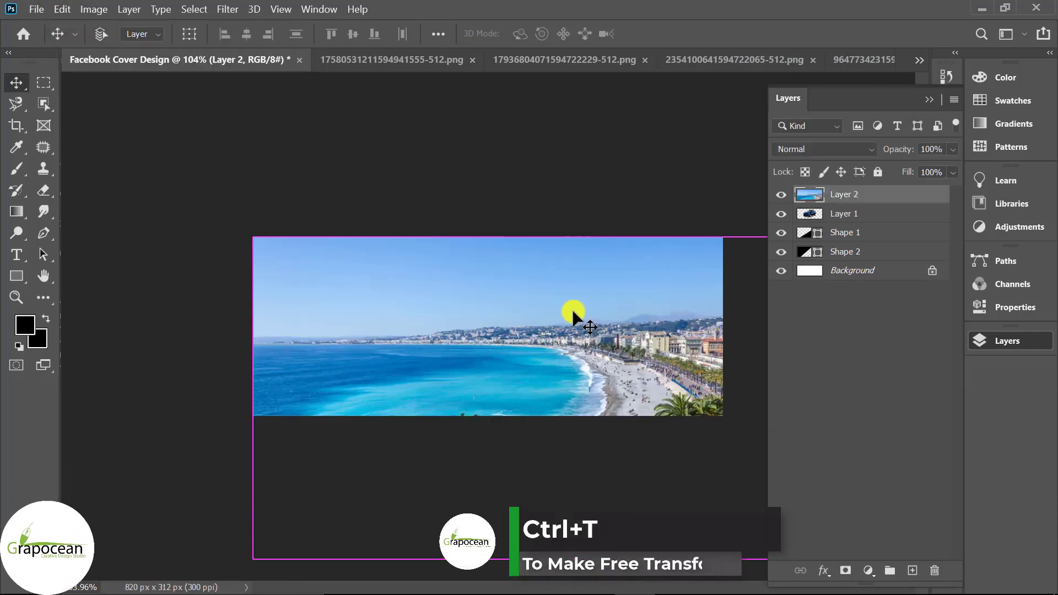
key(ctrl+t)
scroll(518, 287, down, 5)
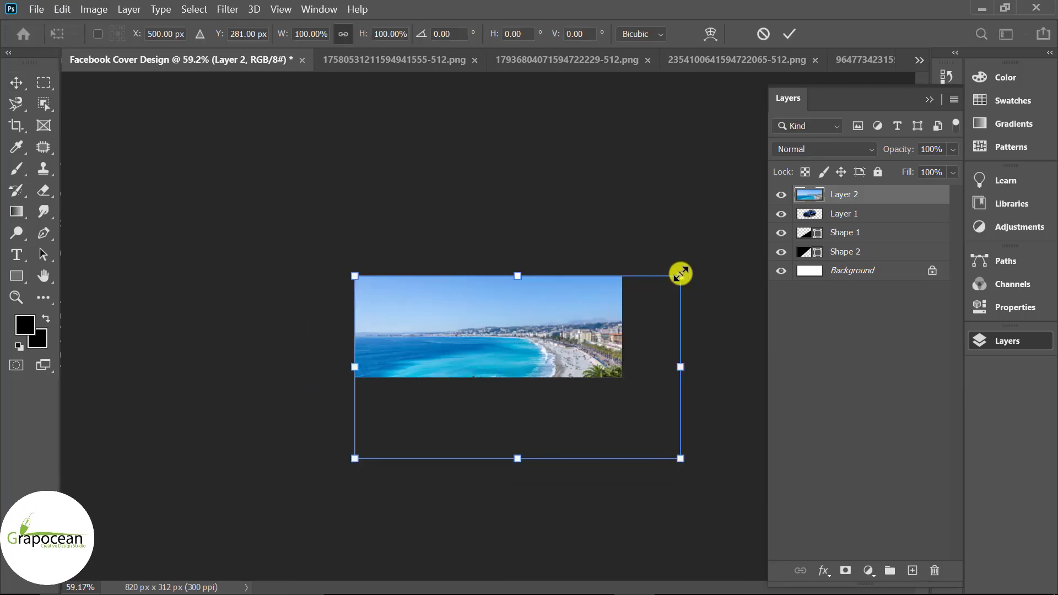
mouse_move(680, 273)
mouse_down()
mouse_move(486, 375)
mouse_move(447, 334)
mouse_up()
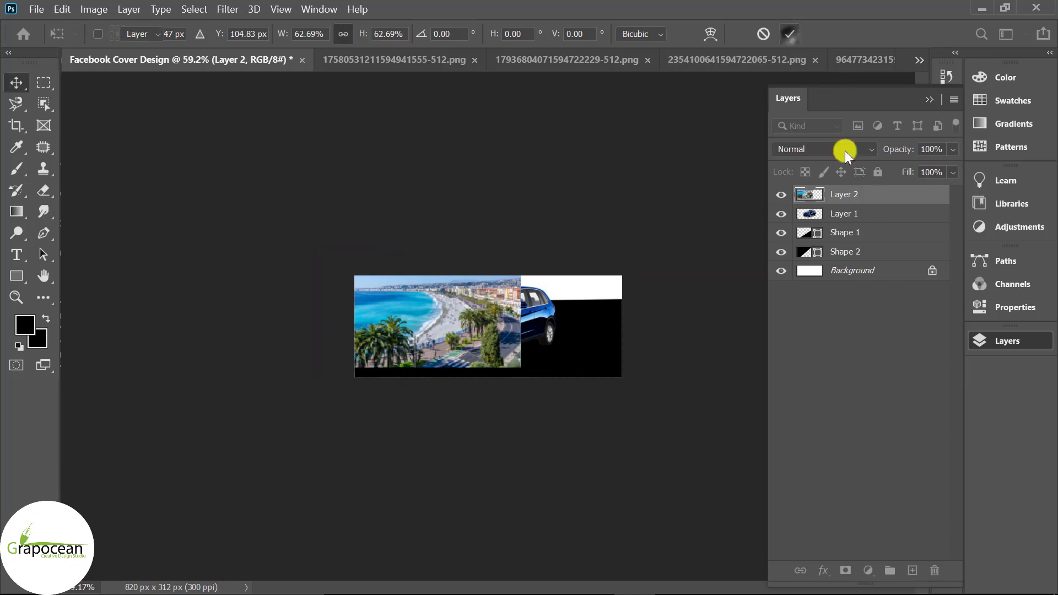
key(Return)
Clip the beach photo into the left shape and enlarge it to fill the shape.
drag(866, 232, 870, 205)
click(904, 203)
right_click(900, 198)
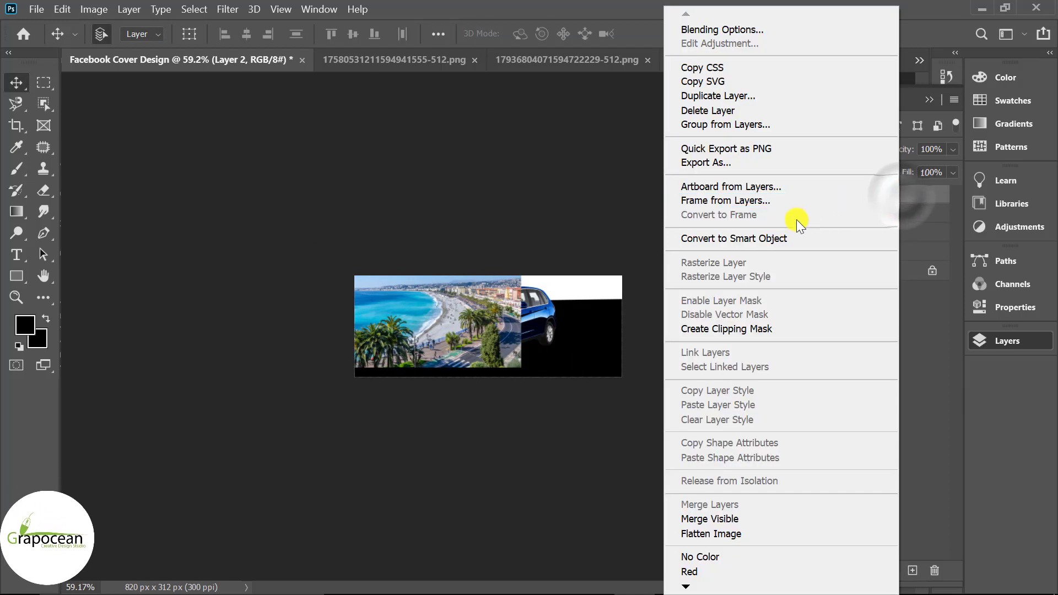
click(745, 329)
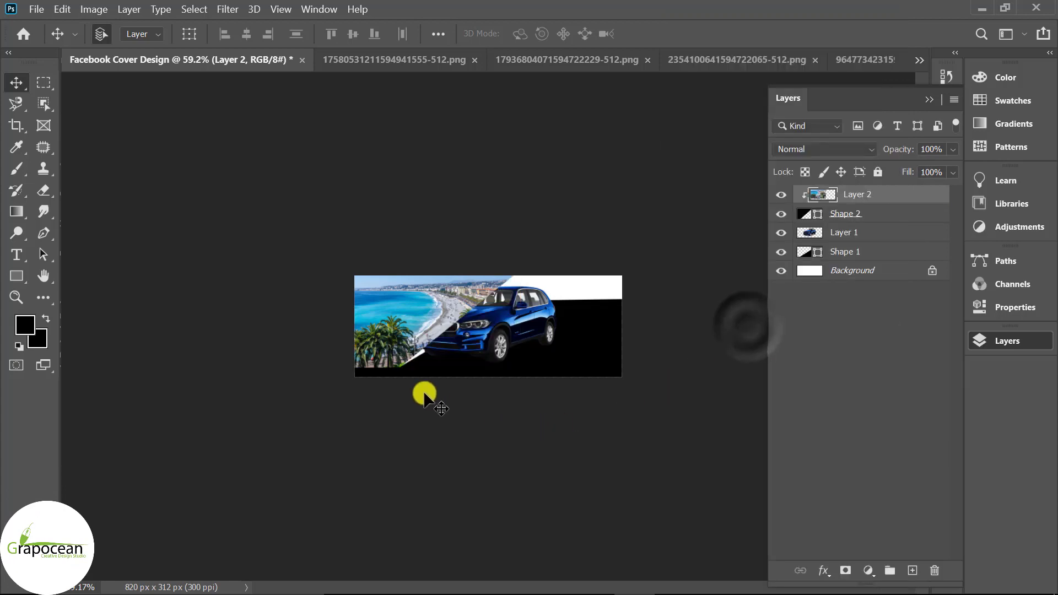
scroll(424, 396, up, 3)
key(ctrl+t)
drag(534, 389, 549, 402)
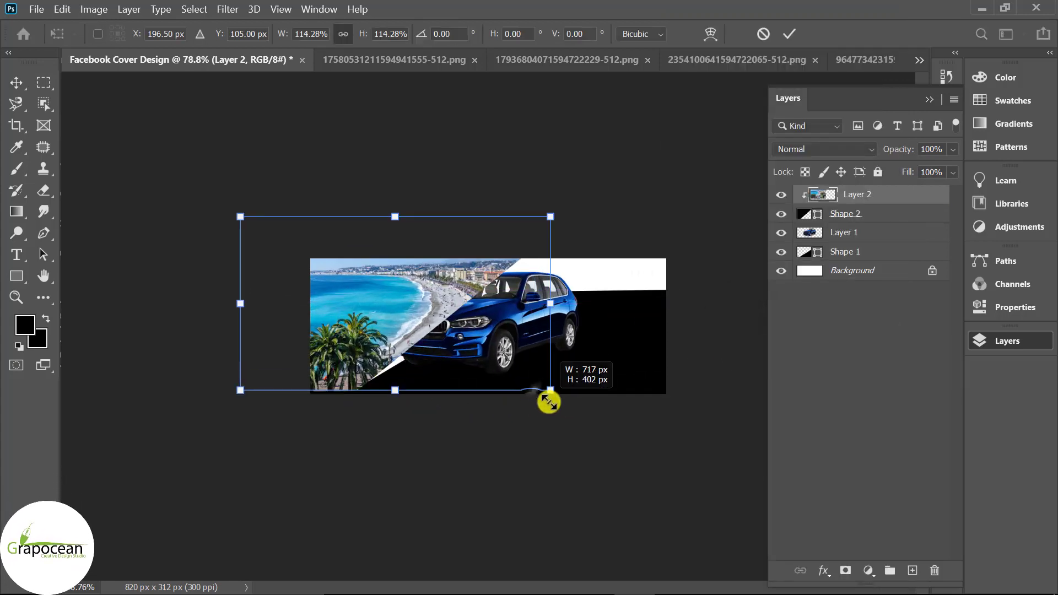
click(789, 33)
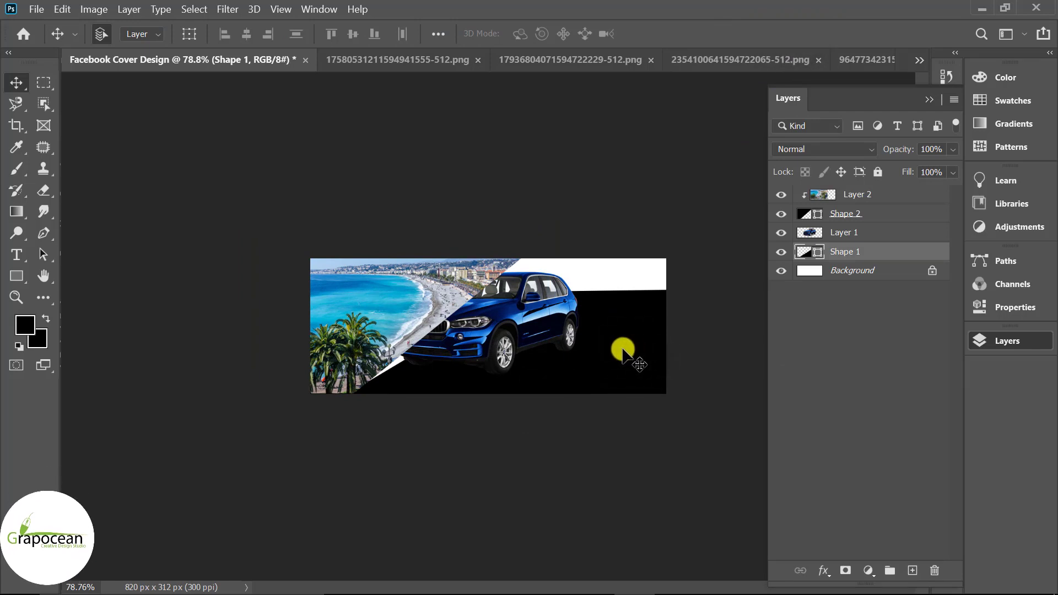
Move the car and black panel layers above the beach photo.
shift+click(856, 233)
drag(874, 229, 874, 193)
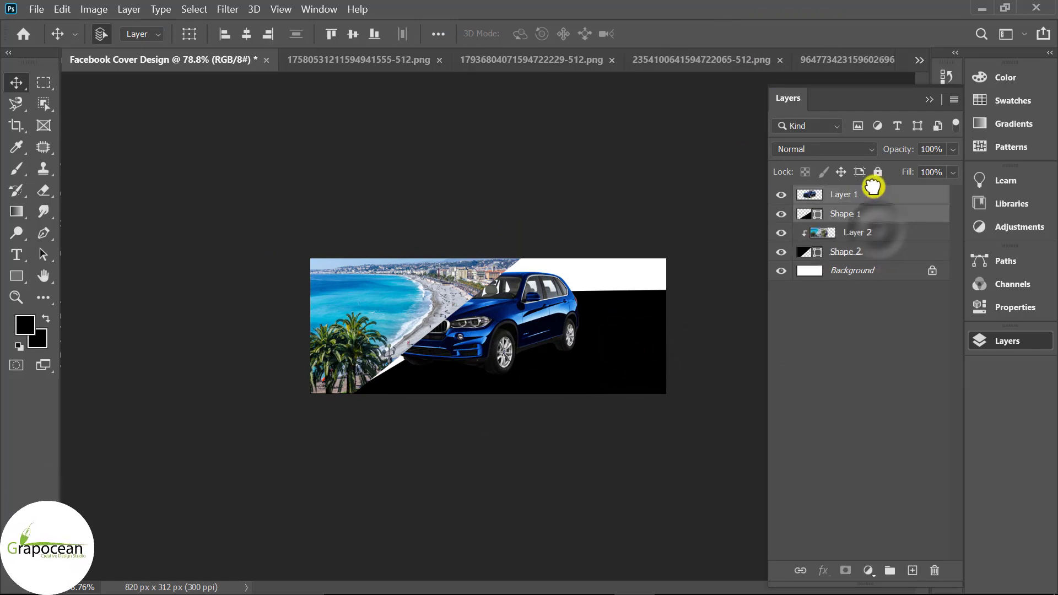
scroll(579, 417, up, 2)
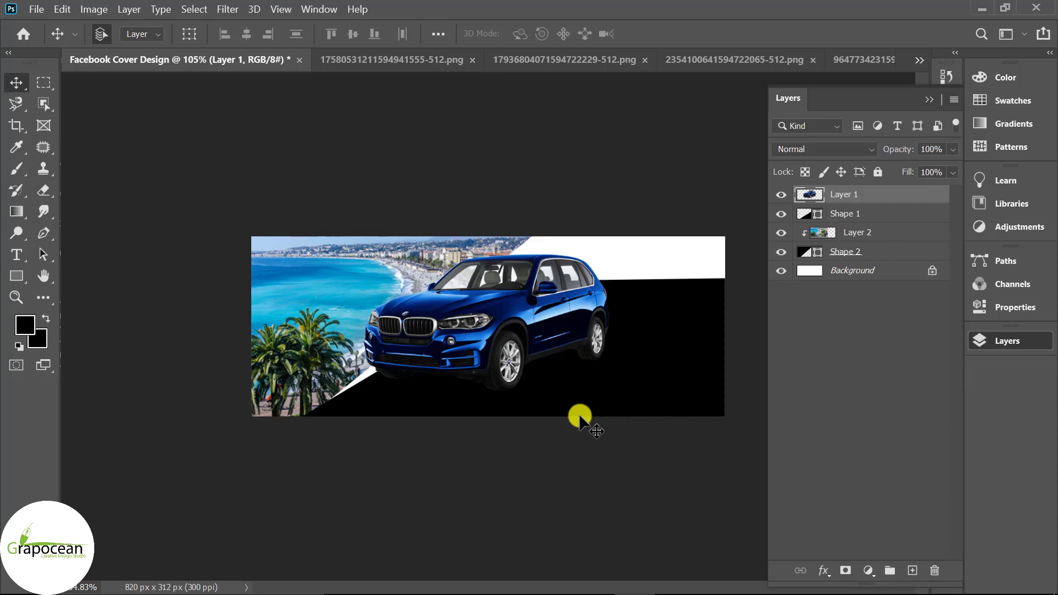
On a new layer above the black panel, draw a large ellipse below the car.
click(15, 276)
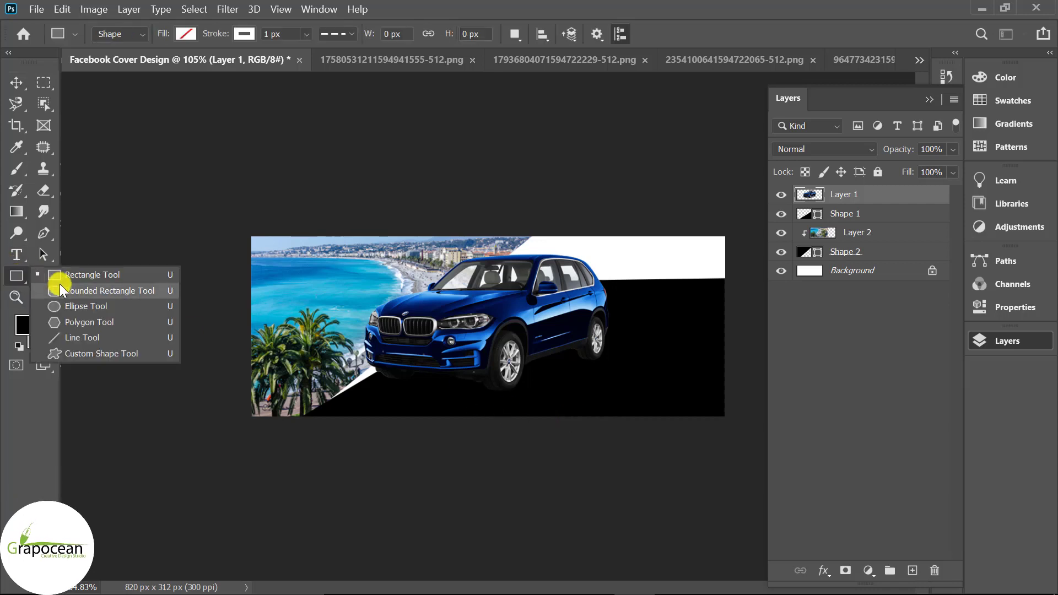
click(81, 305)
click(892, 235)
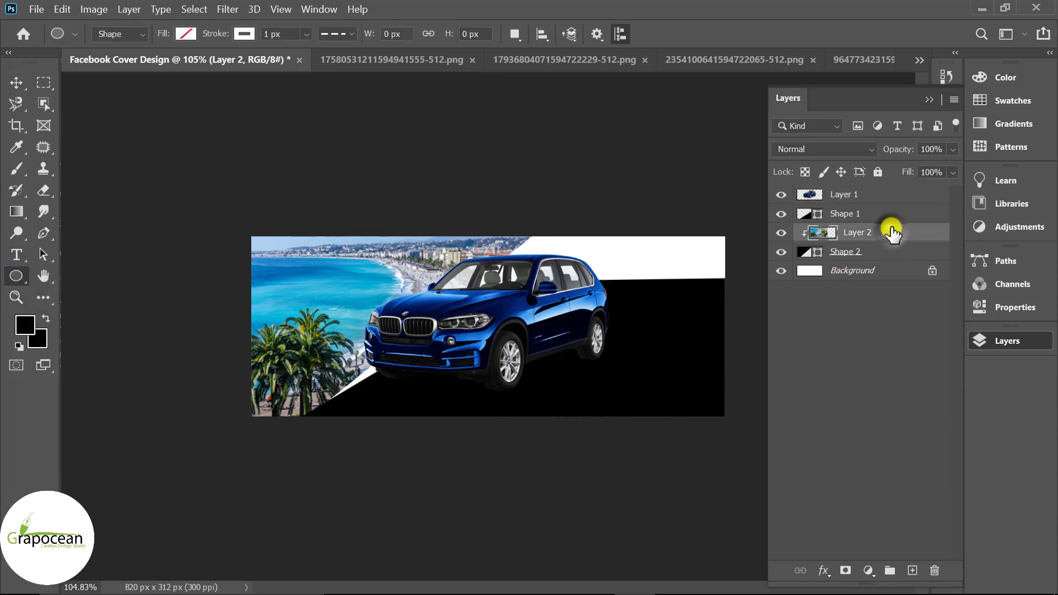
click(891, 214)
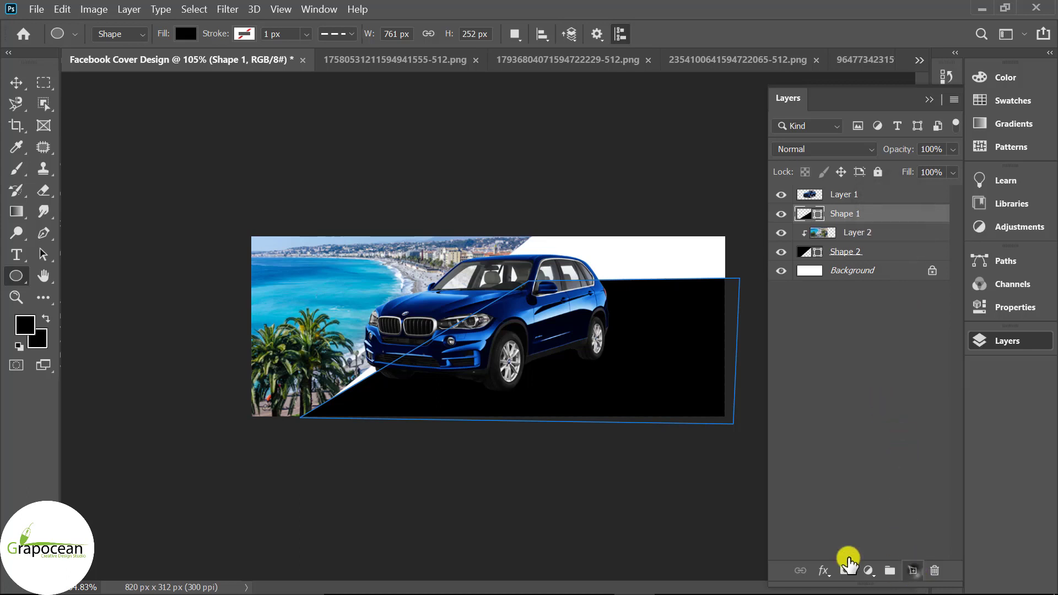
click(912, 571)
mouse_move(375, 263)
mouse_down()
mouse_move(741, 477)
mouse_move(725, 486)
mouse_up()
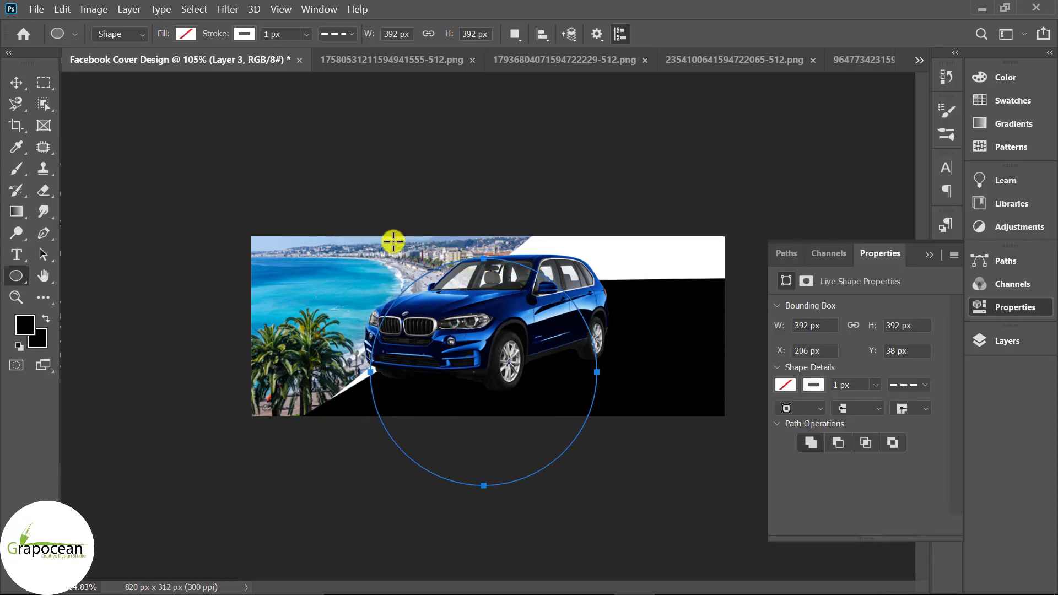
Fill the ellipse black with no outline and move it under the car.
click(187, 32)
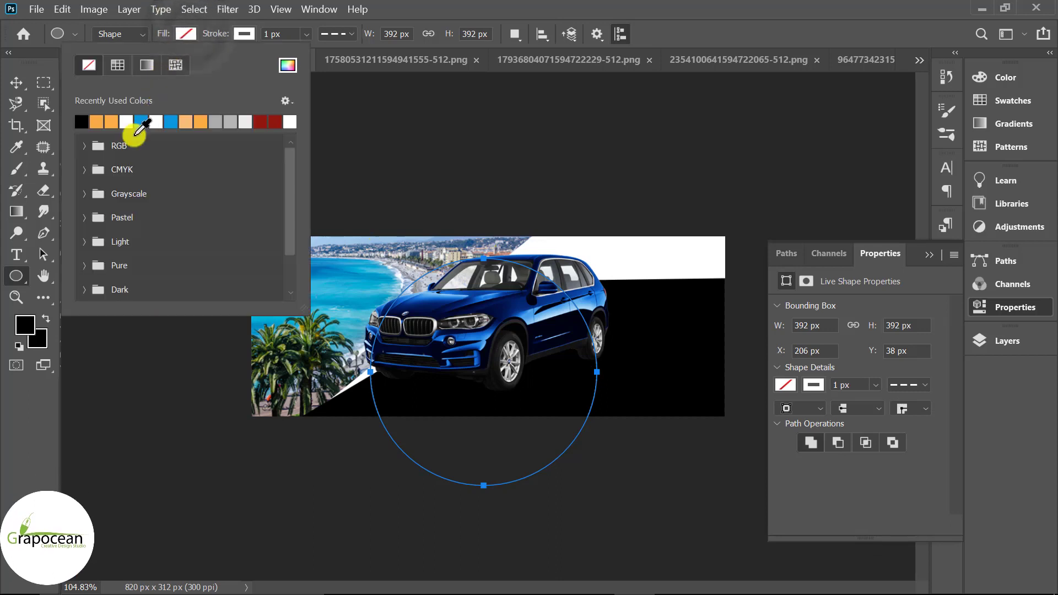
click(84, 193)
click(187, 226)
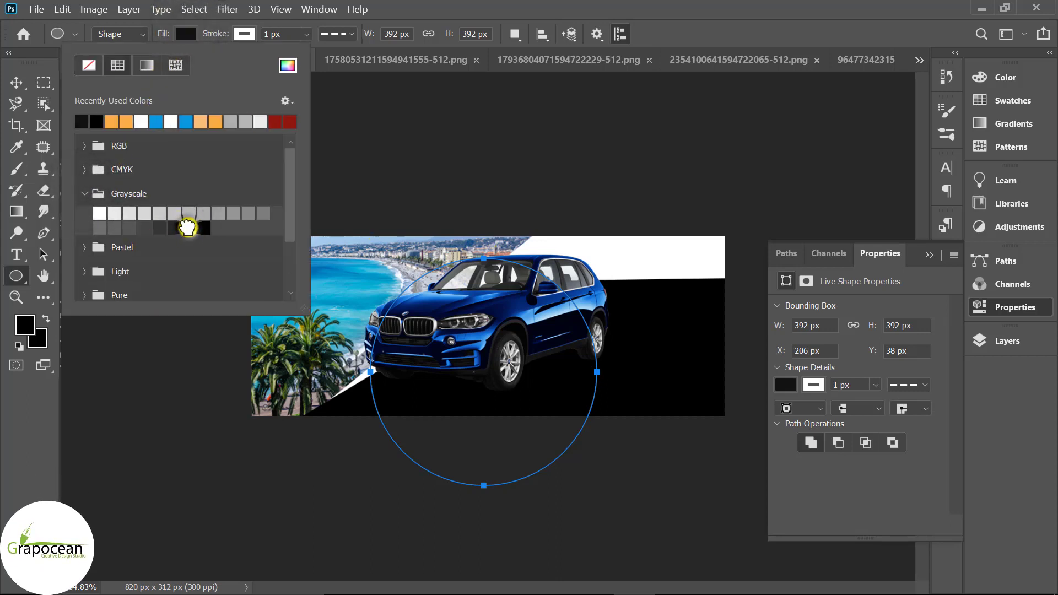
click(16, 82)
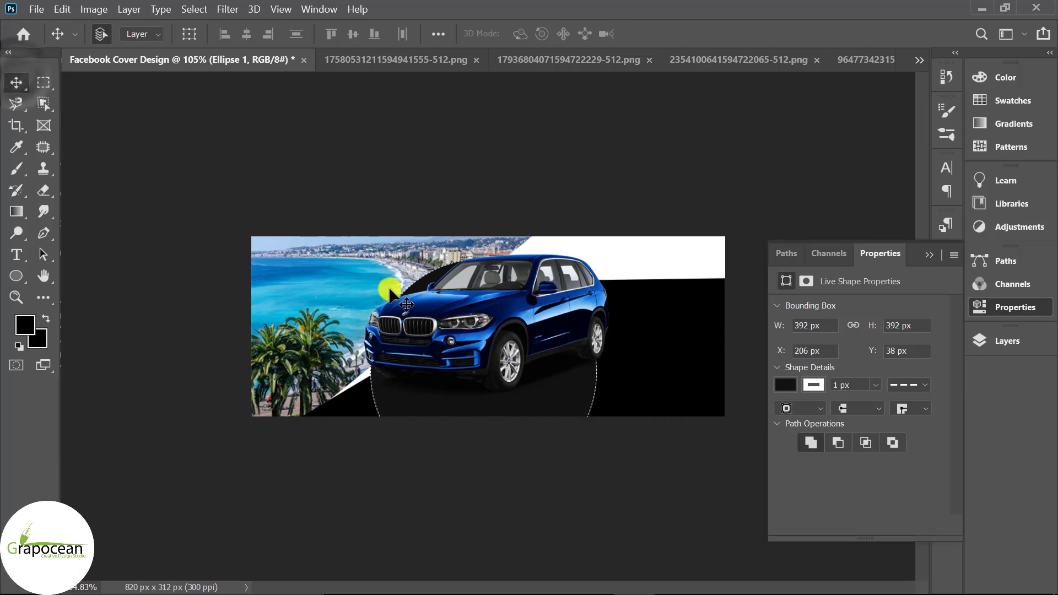
click(16, 276)
click(244, 34)
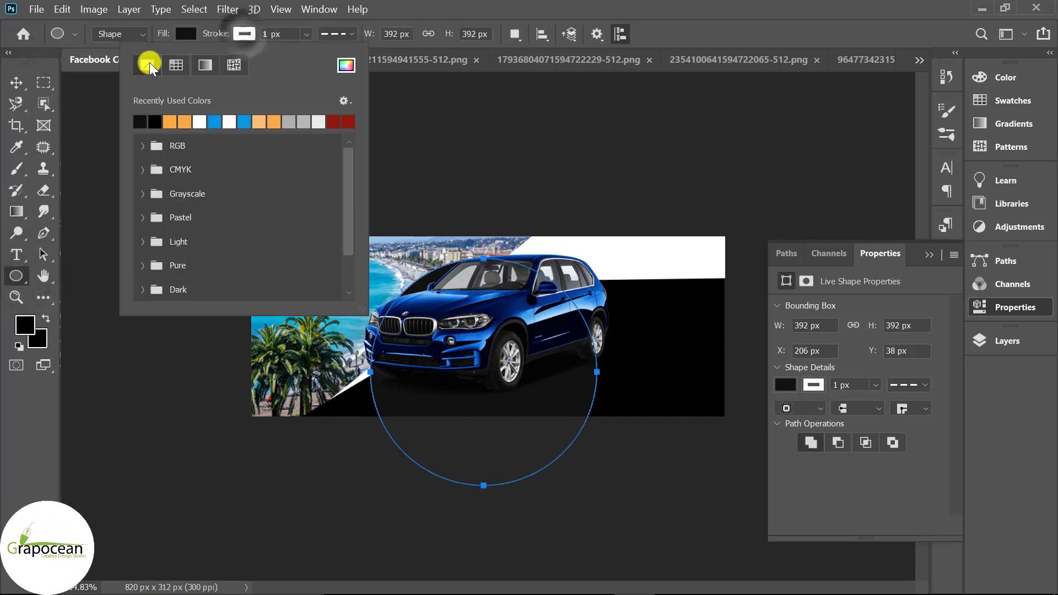
click(146, 65)
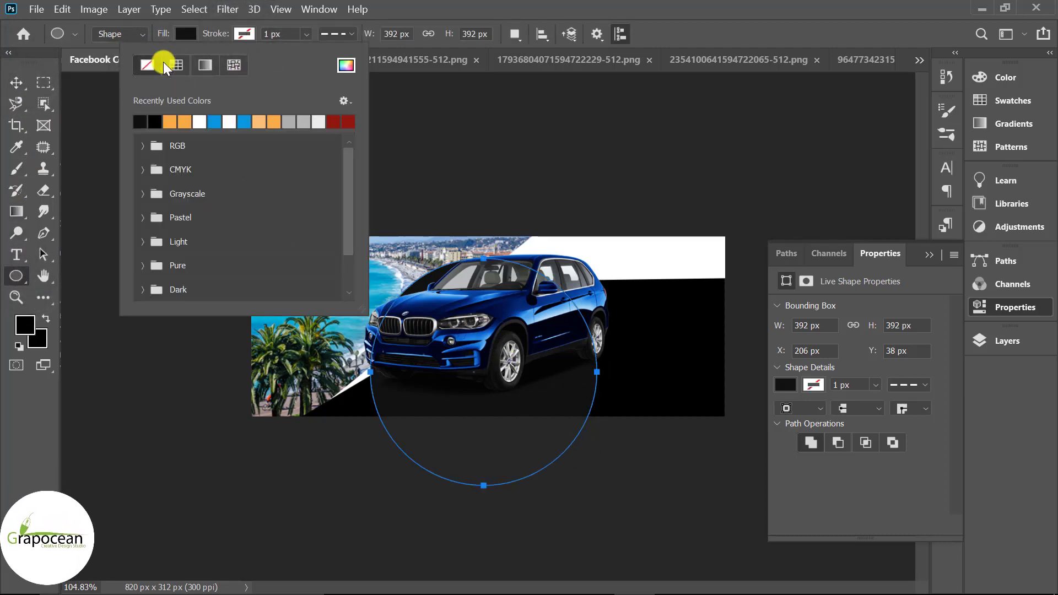
click(16, 82)
drag(569, 385, 613, 359)
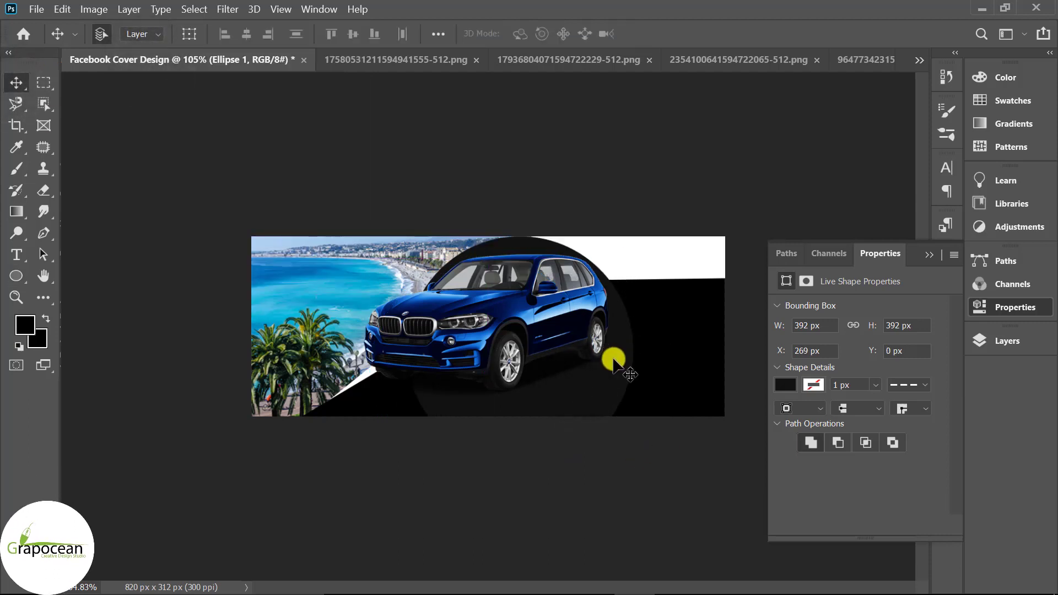
Distort the ellipse into a flat oval shadow beneath the car's wheels.
key(ctrl+t)
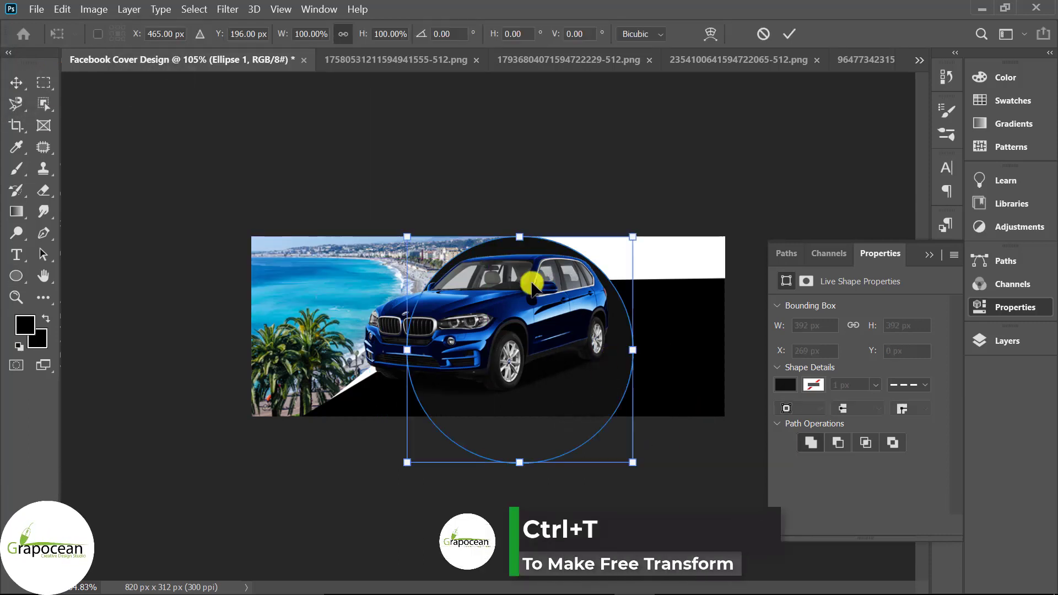
drag(396, 237, 441, 365)
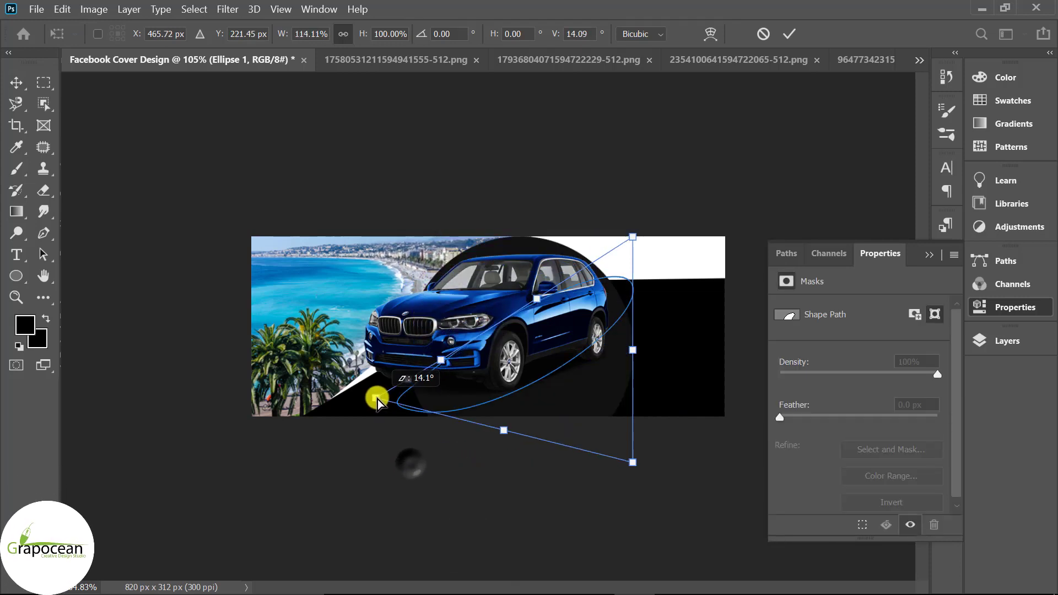
drag(405, 465, 400, 418)
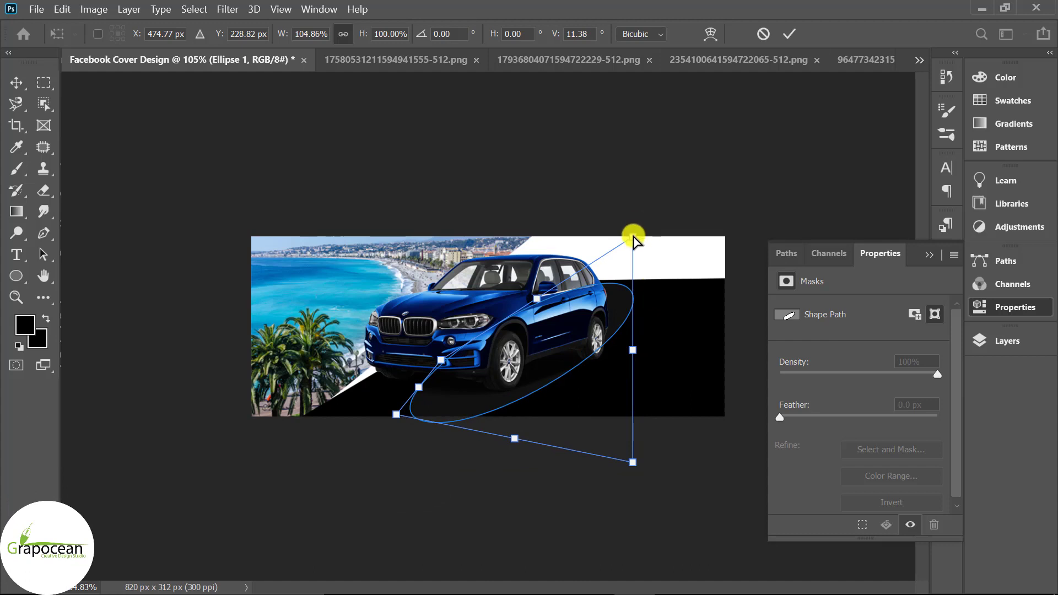
drag(632, 238, 662, 280)
drag(398, 415, 389, 397)
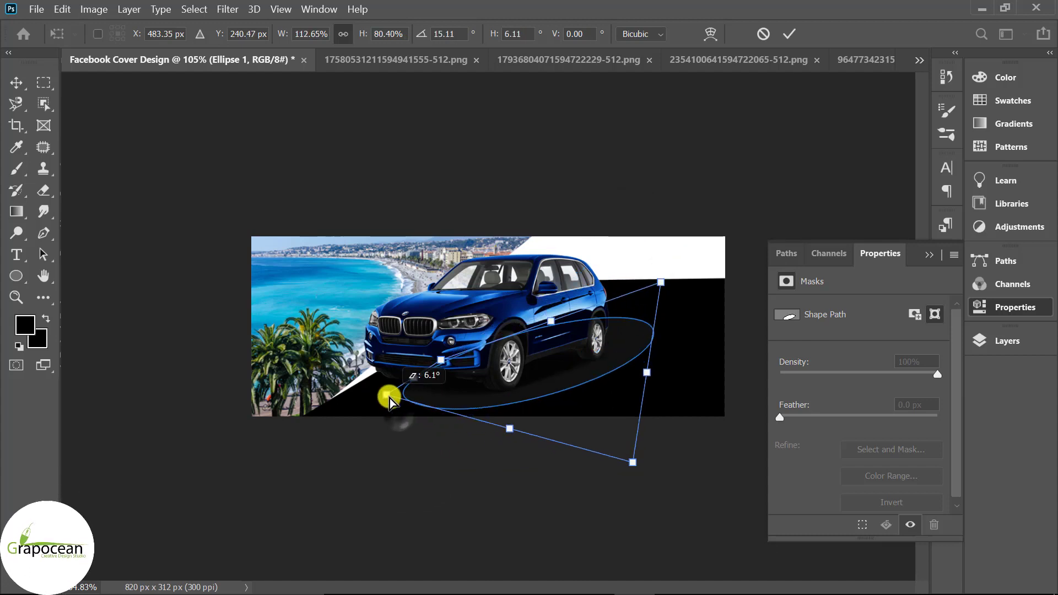
mouse_move(634, 462)
mouse_down()
mouse_move(705, 485)
mouse_move(627, 478)
mouse_up()
drag(661, 282, 679, 322)
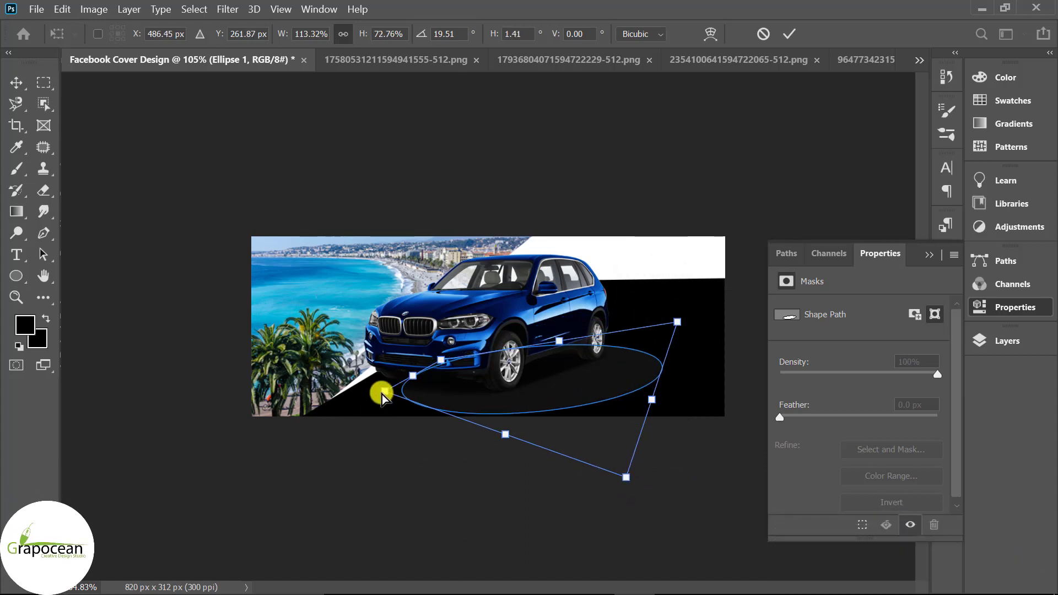
drag(382, 373, 376, 385)
drag(626, 371, 628, 371)
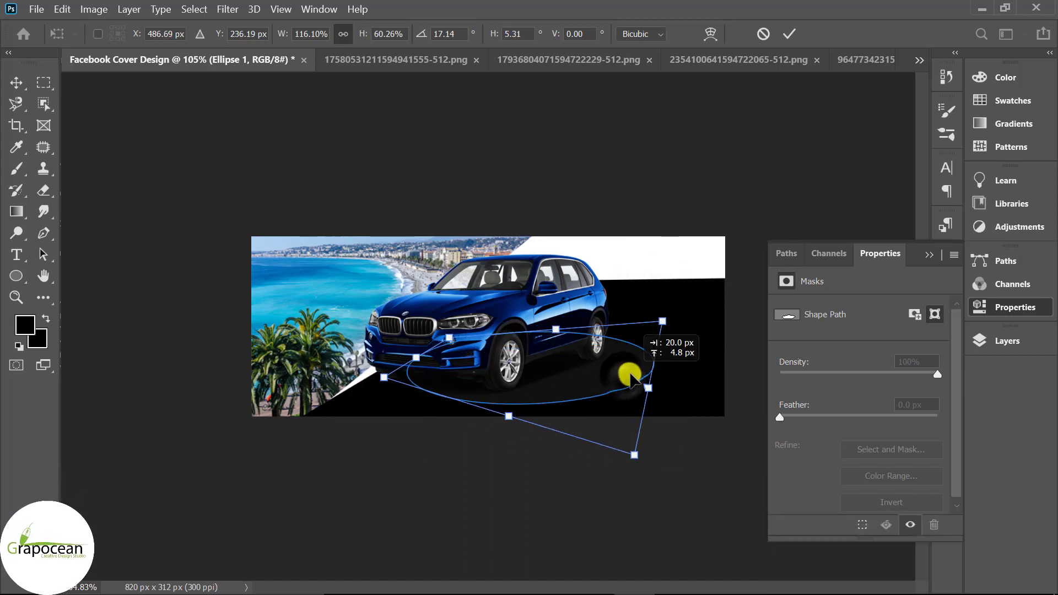
key(Return)
scroll(658, 491, down, 2)
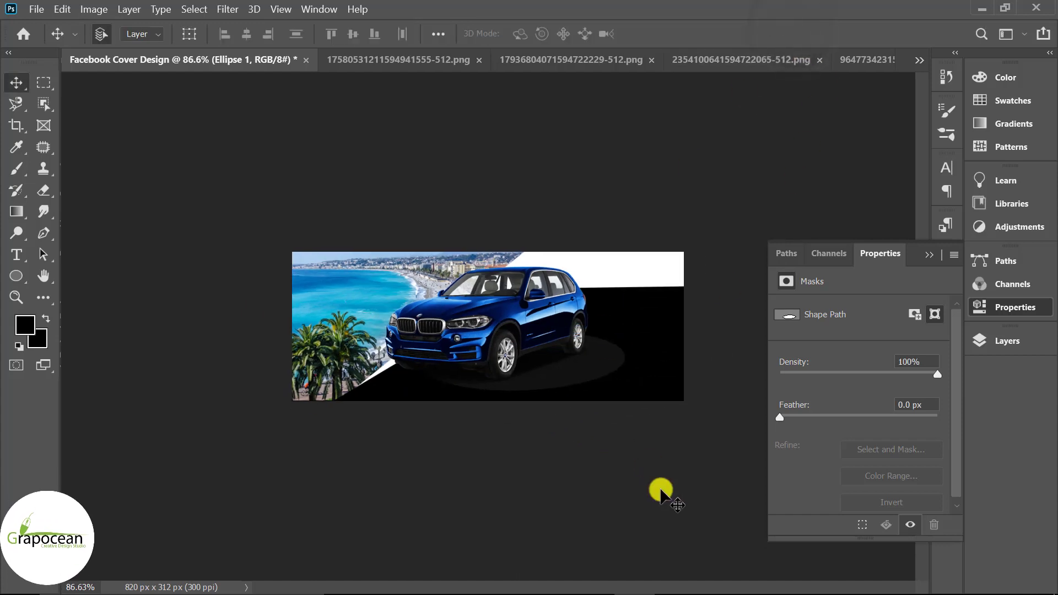
Draw a white, outline-free rectangle along the cover's bottom edge and nudge it up slightly.
click(912, 570)
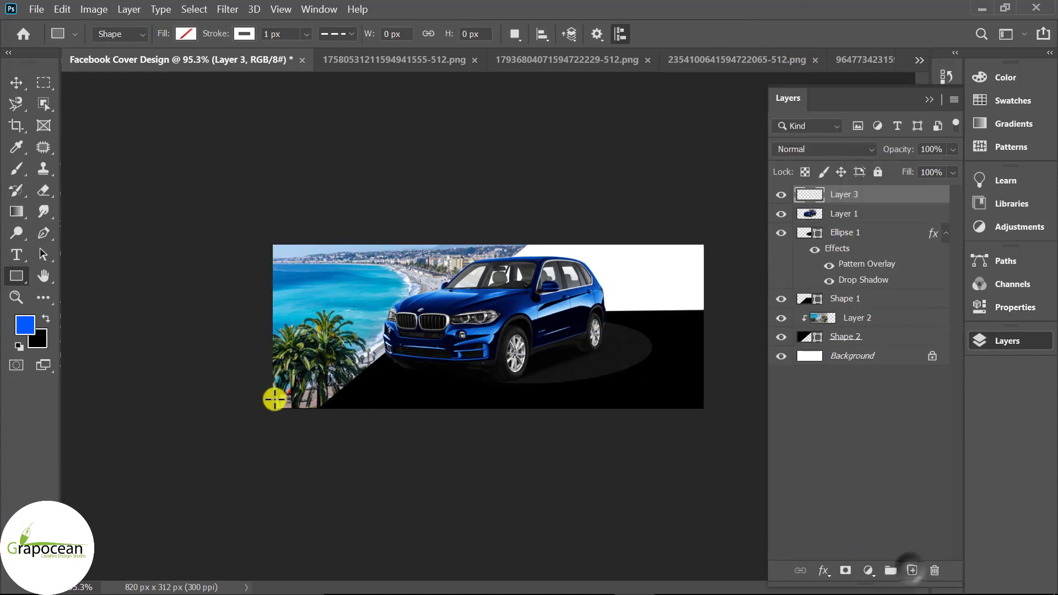
drag(260, 399, 720, 423)
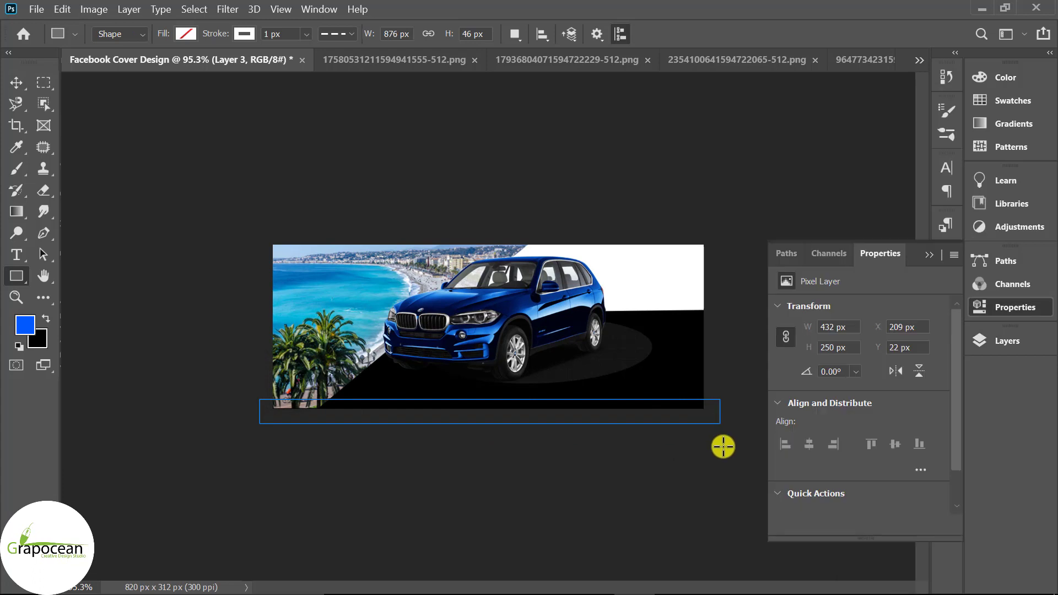
click(186, 33)
click(138, 68)
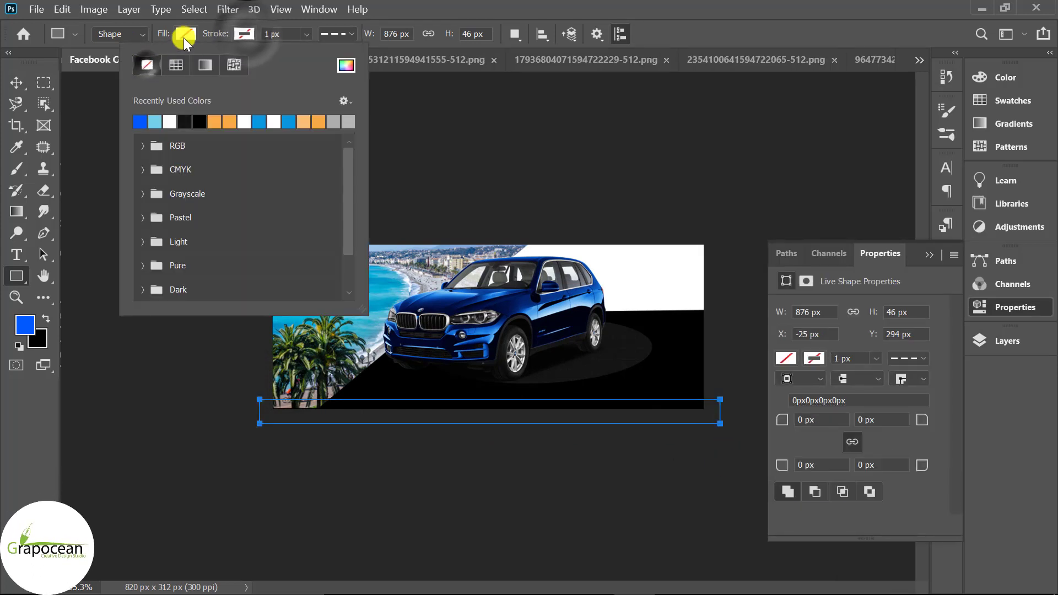
click(186, 34)
click(113, 119)
click(16, 83)
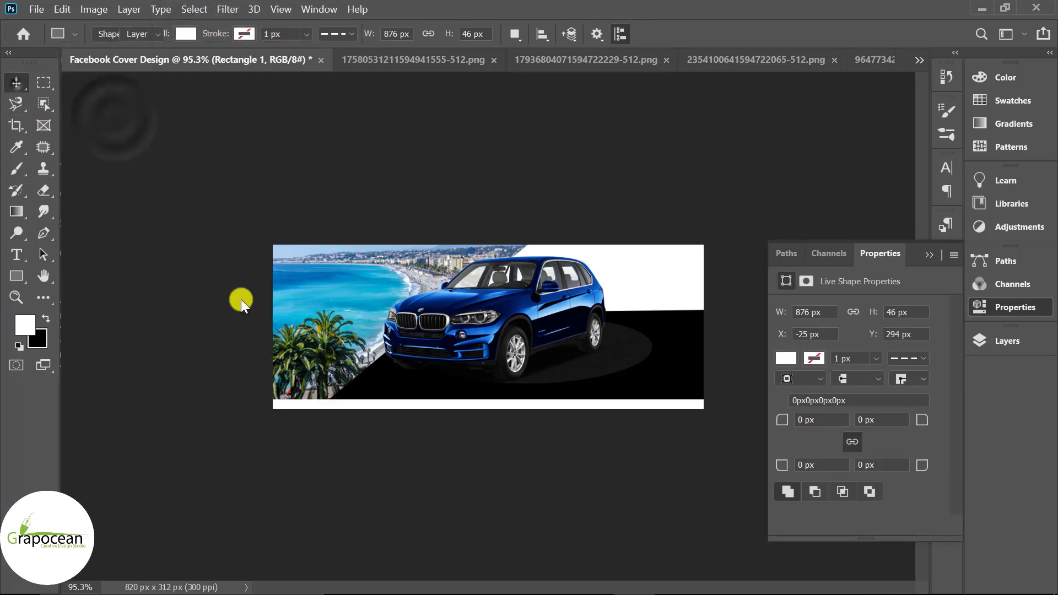
key(Up)
key(Up)
key(Up)
key(Up)
key(Up)
key(Up)
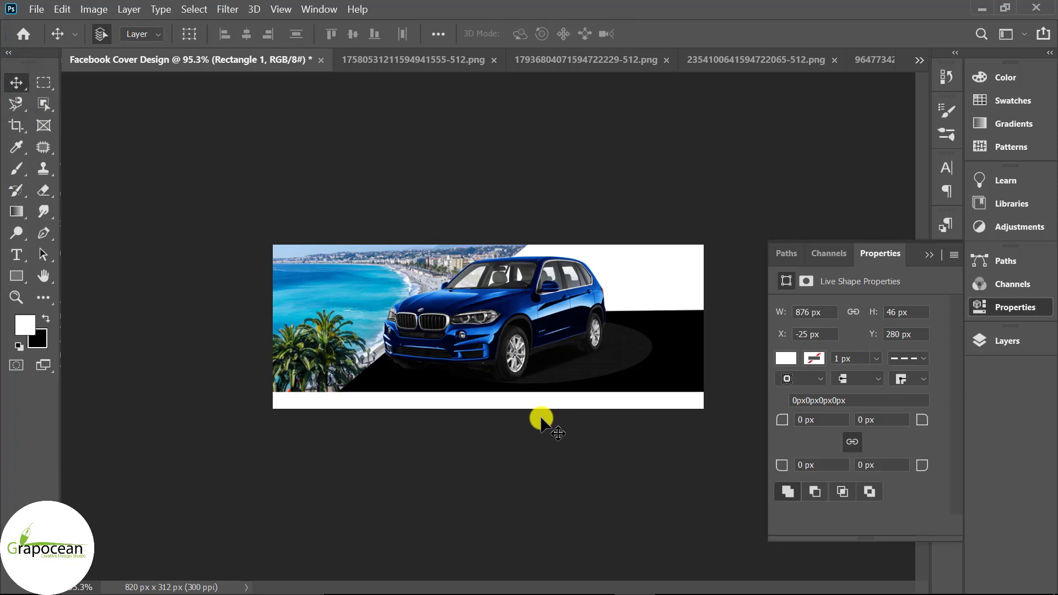
Start a fresh empty layer above the white strip.
click(44, 232)
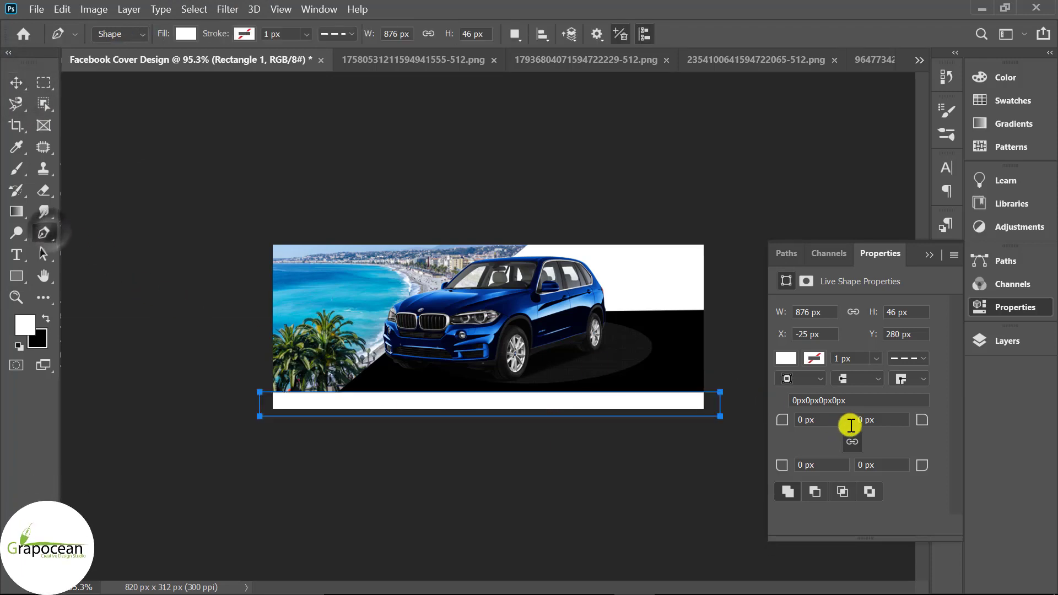
click(930, 255)
click(1008, 340)
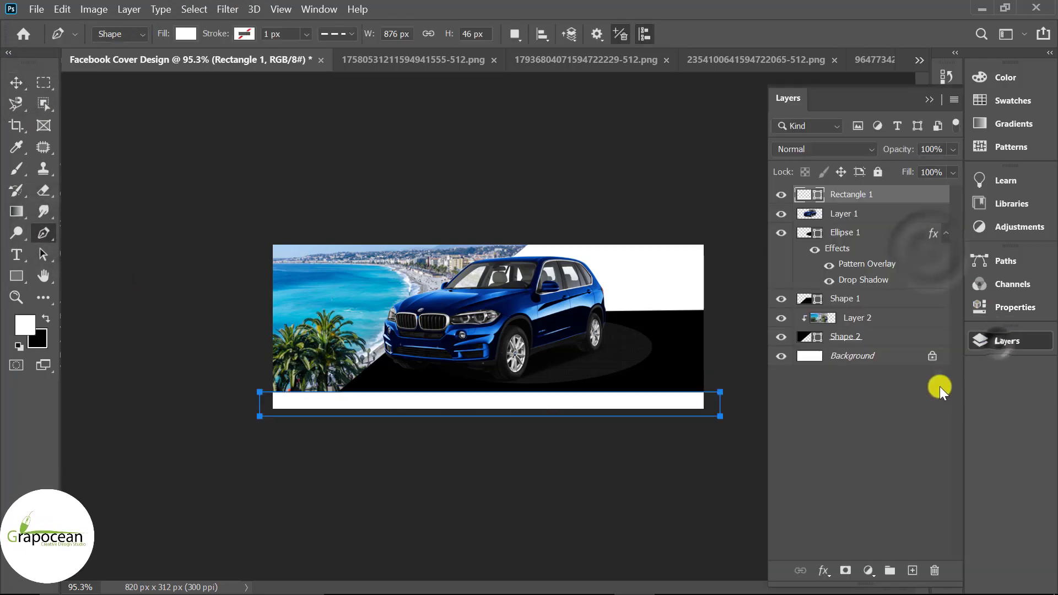
click(919, 573)
Draw a triangle shape with the Pen tool in the bottom-left corner.
click(265, 336)
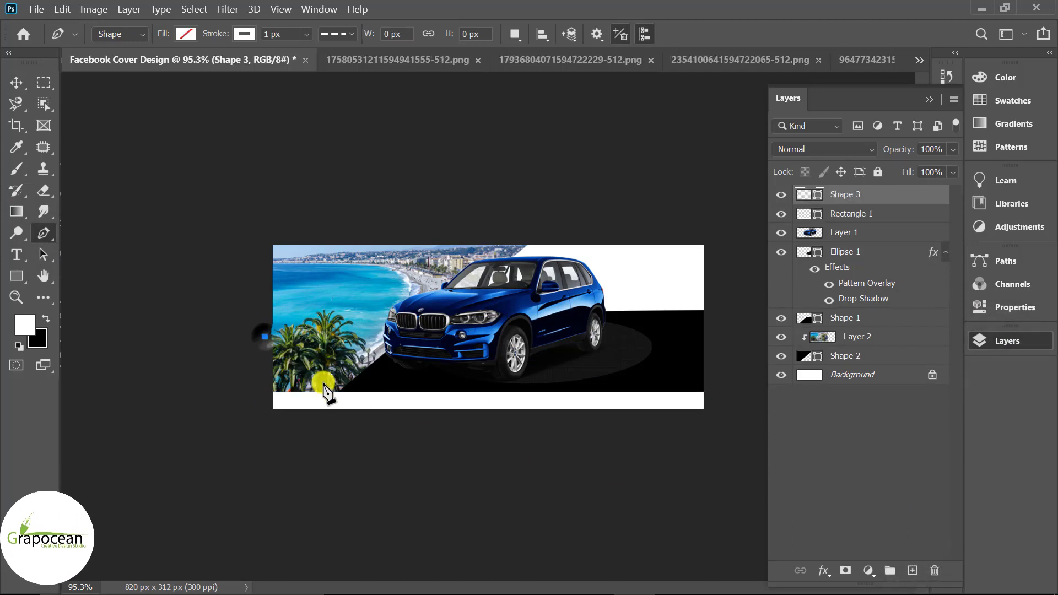
drag(356, 398, 365, 482)
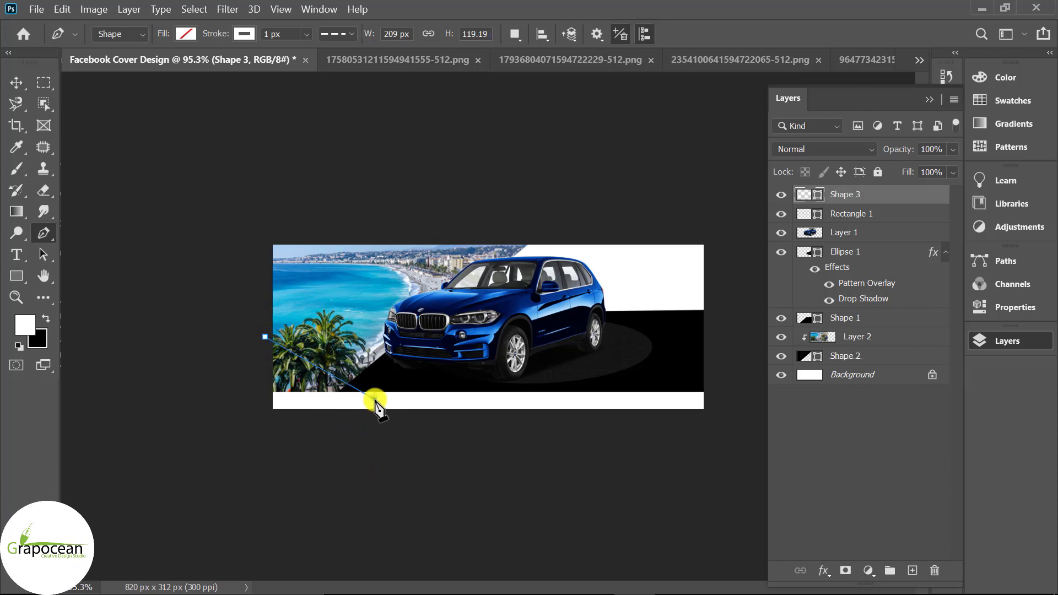
drag(375, 401, 375, 399)
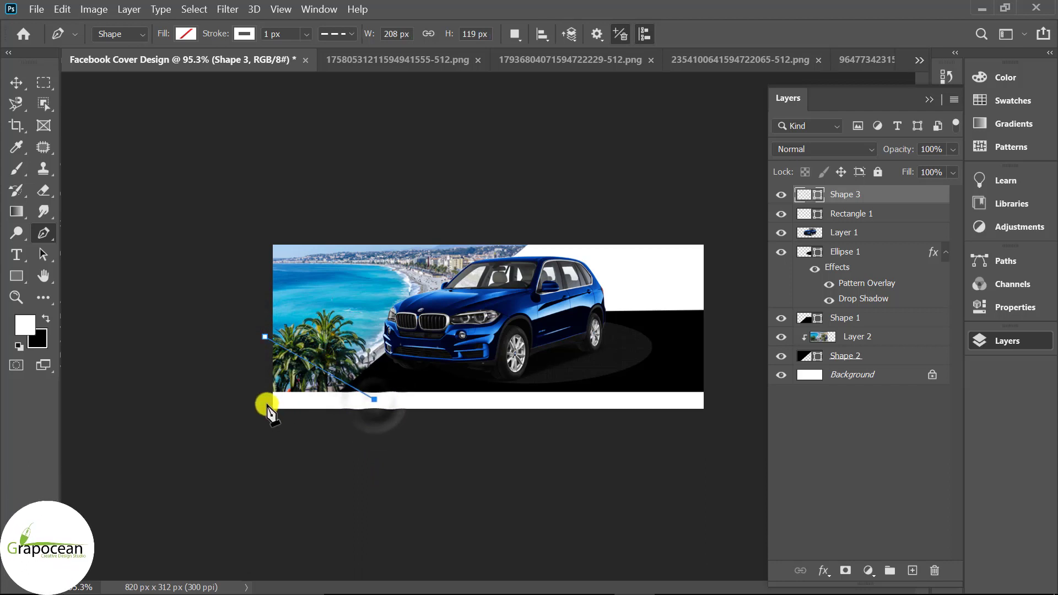
click(265, 337)
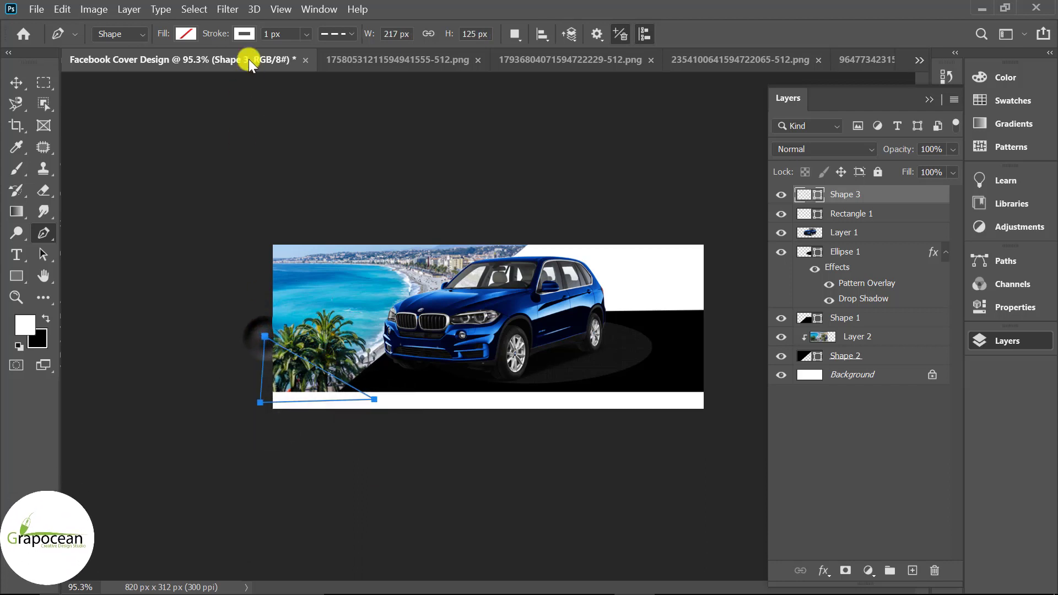
click(185, 33)
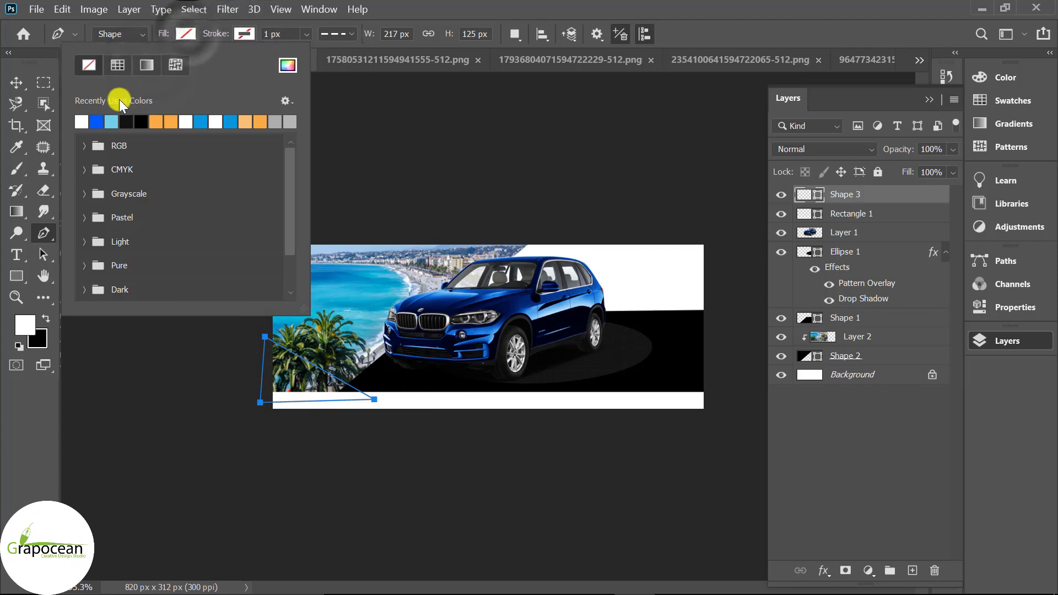
Fill the triangle blue and move its layer below the white strip in the corner.
click(95, 122)
click(17, 83)
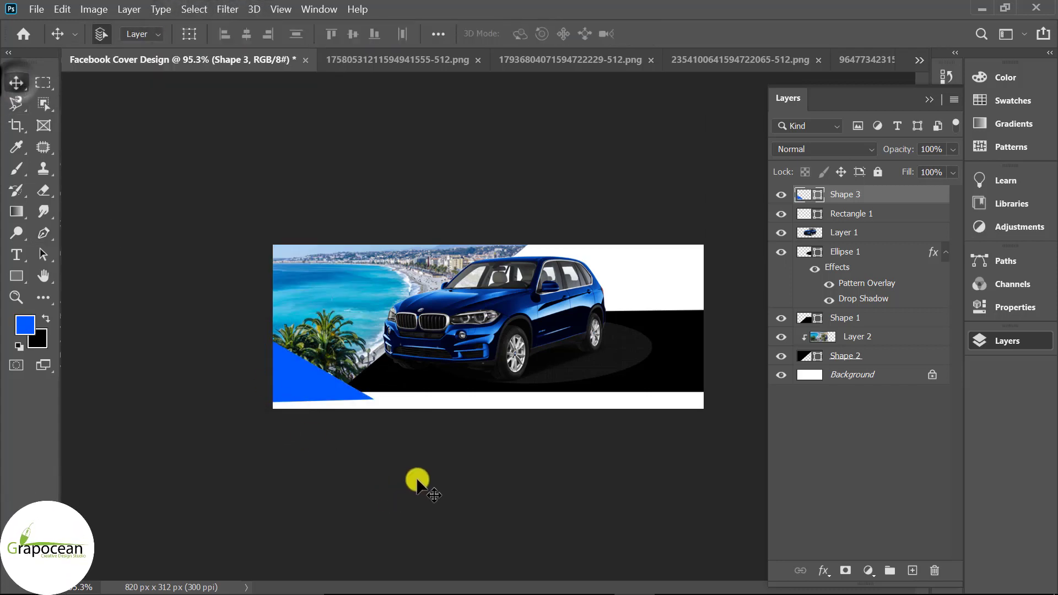
click(418, 480)
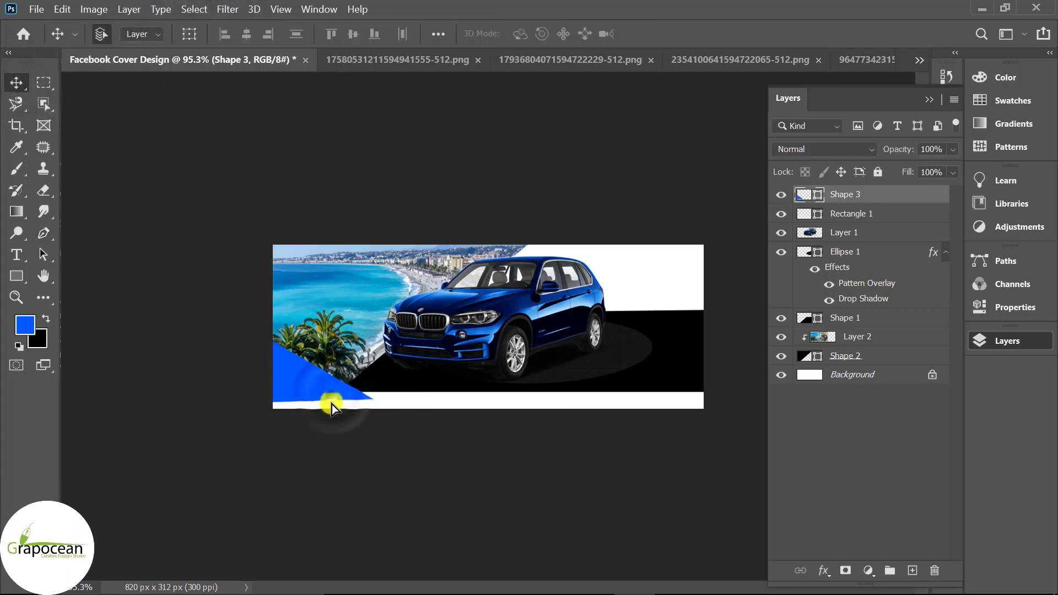
drag(331, 403, 338, 396)
drag(849, 222, 850, 220)
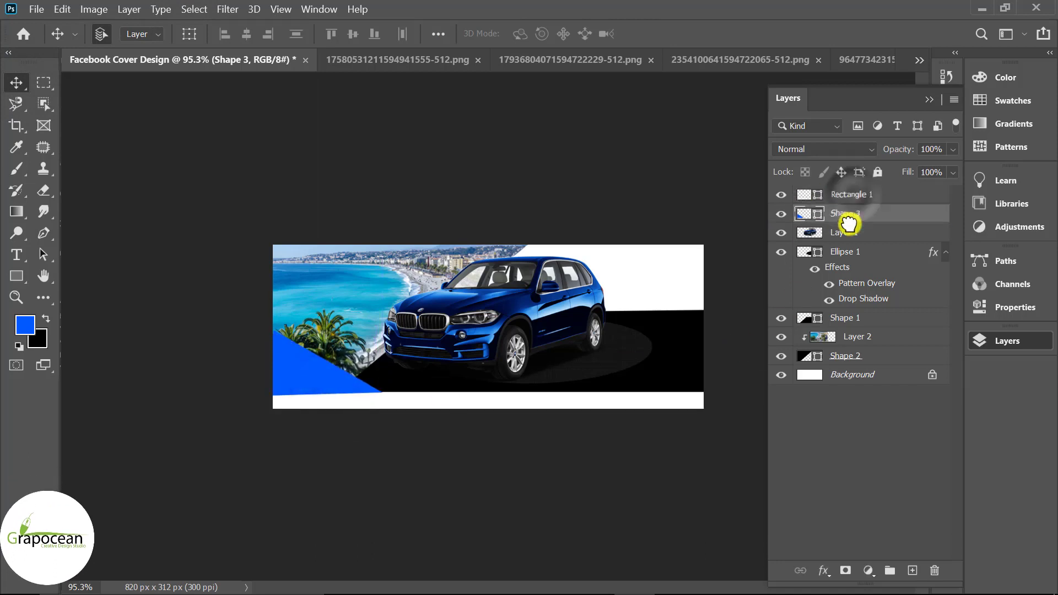
drag(322, 389, 322, 391)
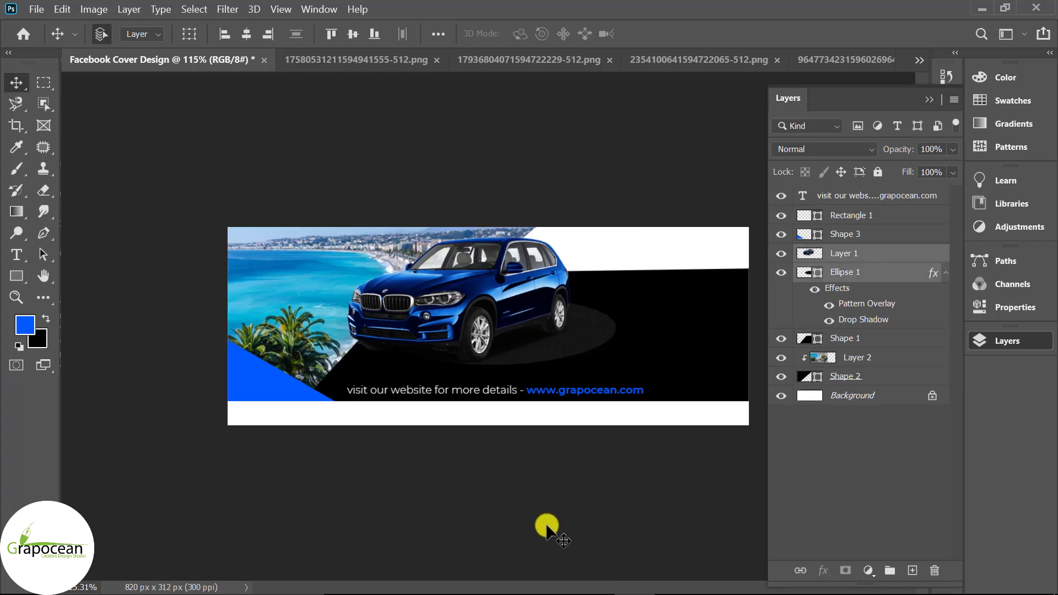
Bring the chip icon from its file into the cover and scale it down small.
click(550, 524)
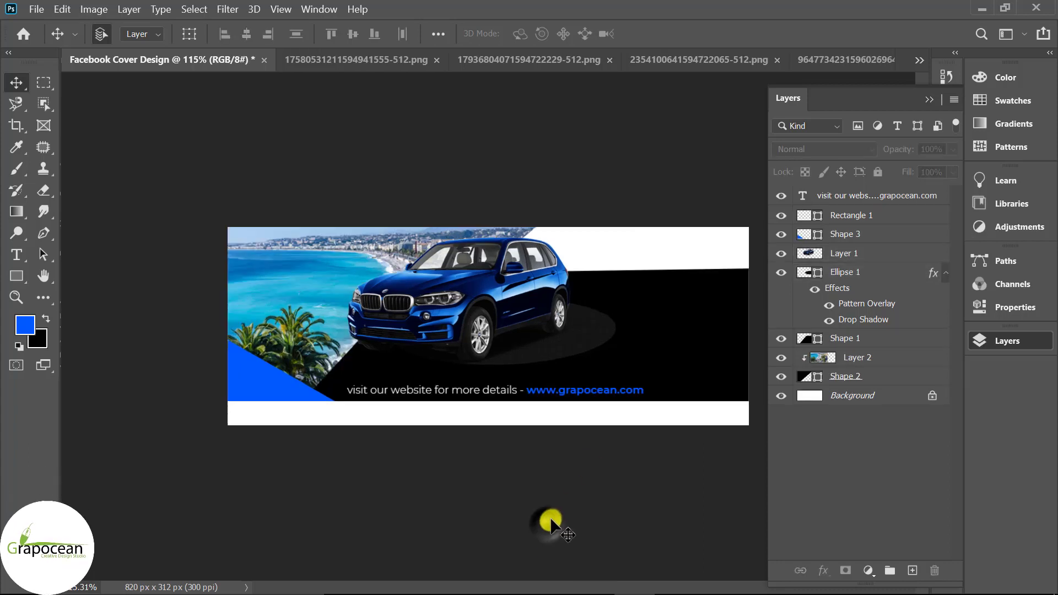
click(352, 60)
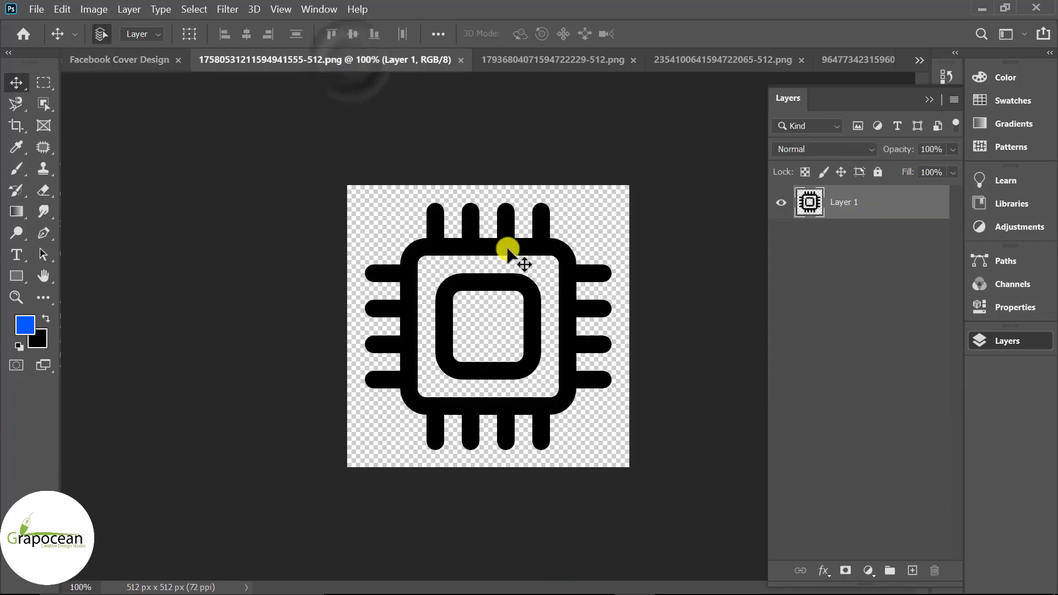
mouse_move(504, 245)
mouse_down()
mouse_move(131, 64)
mouse_move(605, 300)
mouse_up()
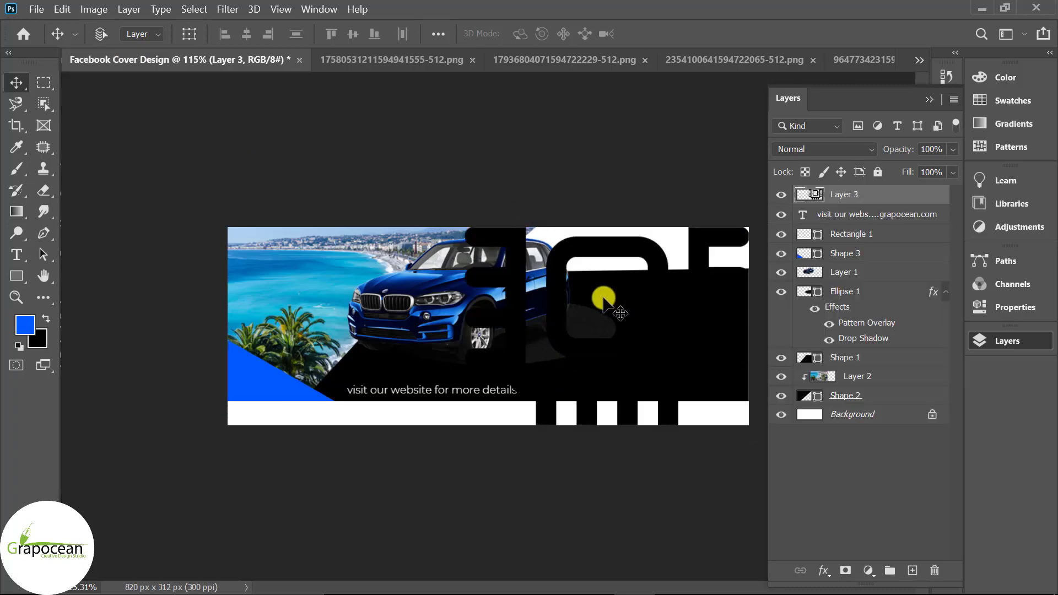
key(ctrl+t)
mouse_move(745, 168)
mouse_down()
mouse_move(644, 287)
mouse_move(657, 276)
mouse_up()
key(ctrl+plus)
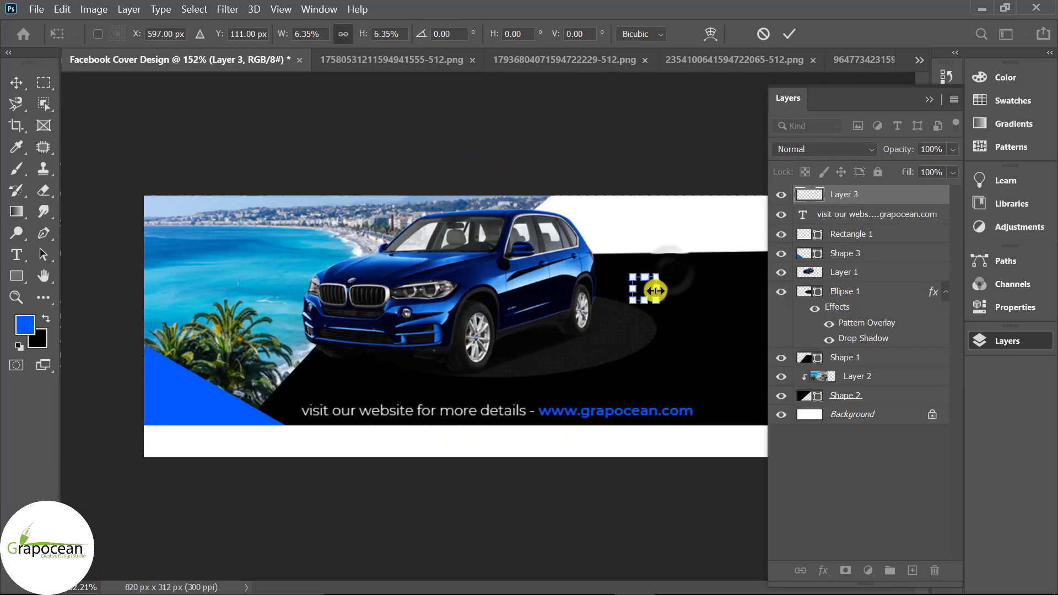
Give the chip icon layer a light grey Color Overlay style.
click(789, 34)
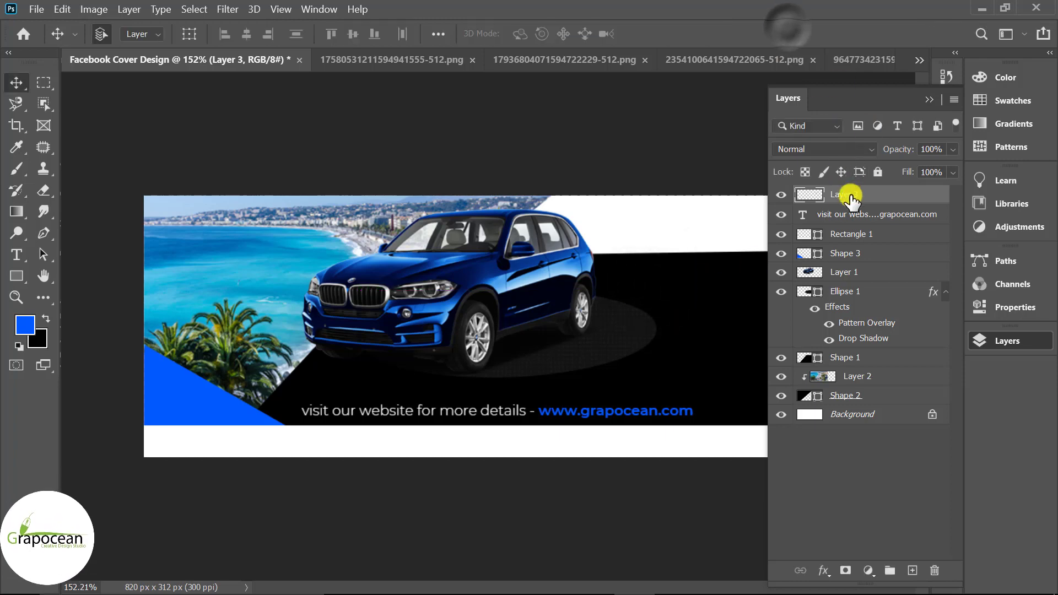
right_click(846, 193)
click(745, 29)
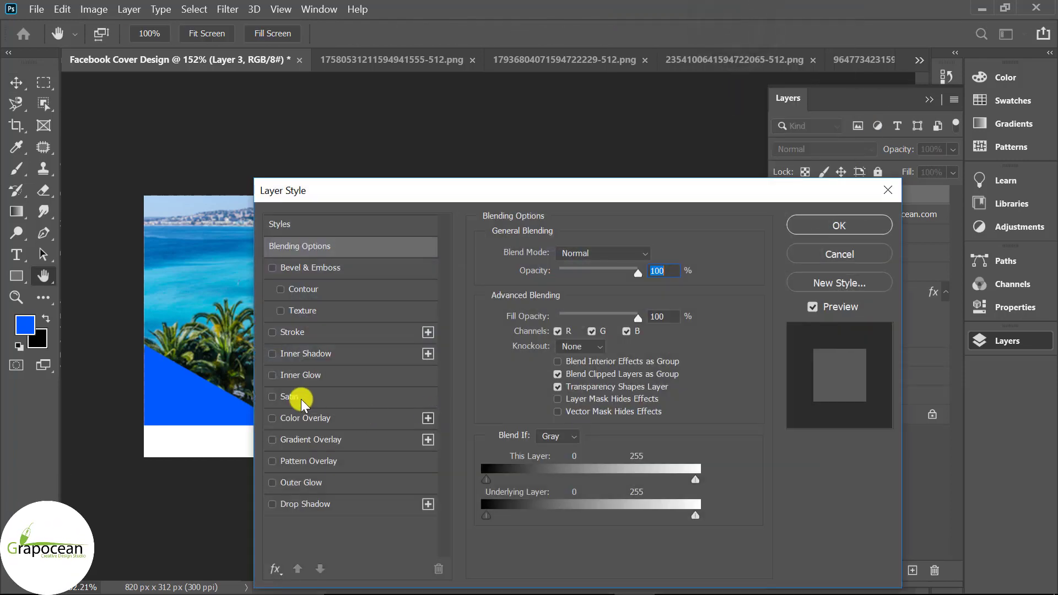
click(326, 418)
drag(639, 190, 743, 420)
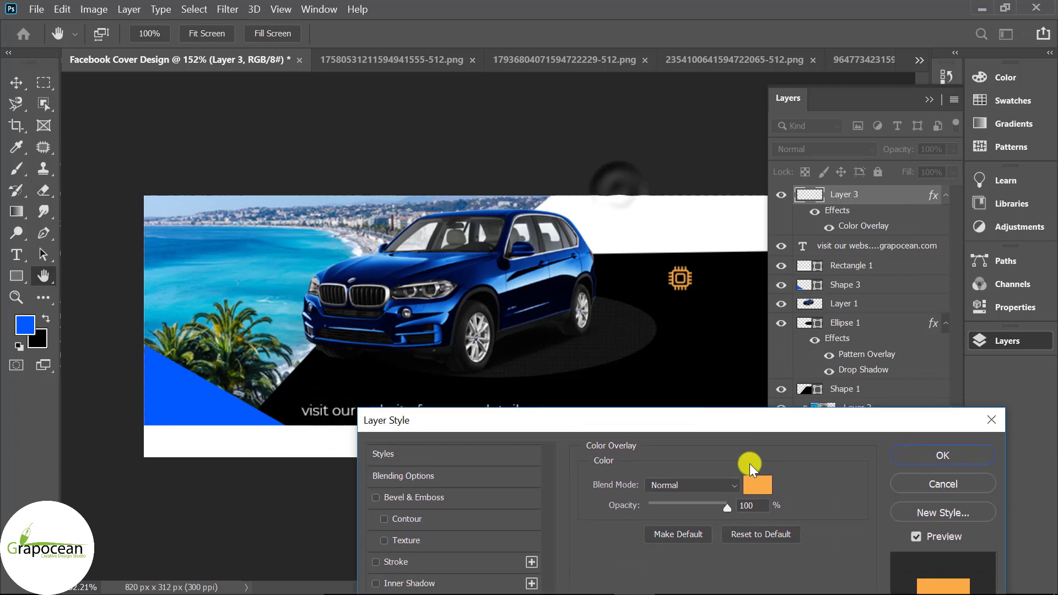
click(758, 487)
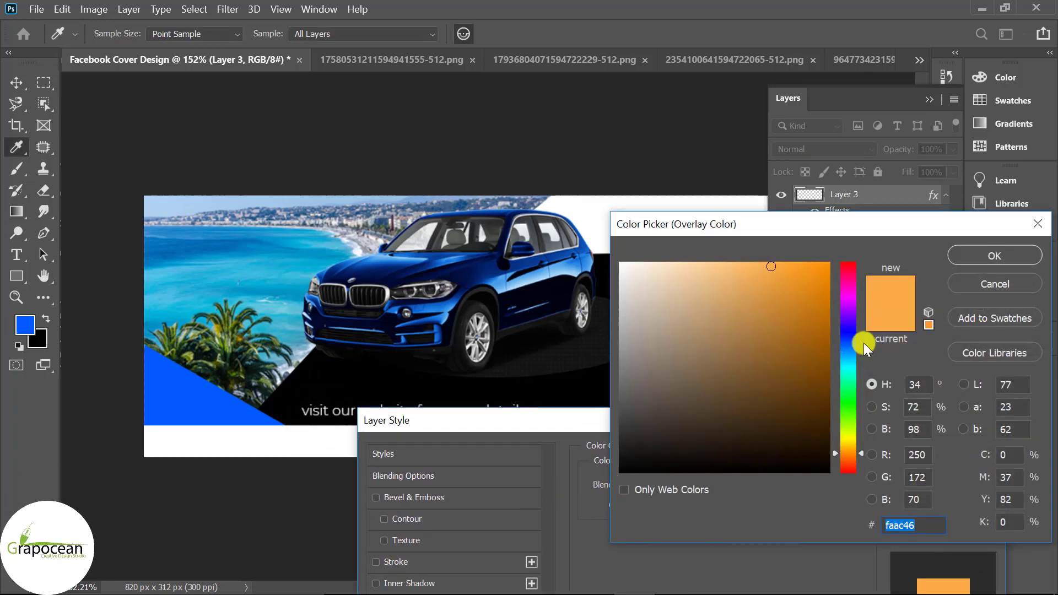
click(609, 409)
click(636, 355)
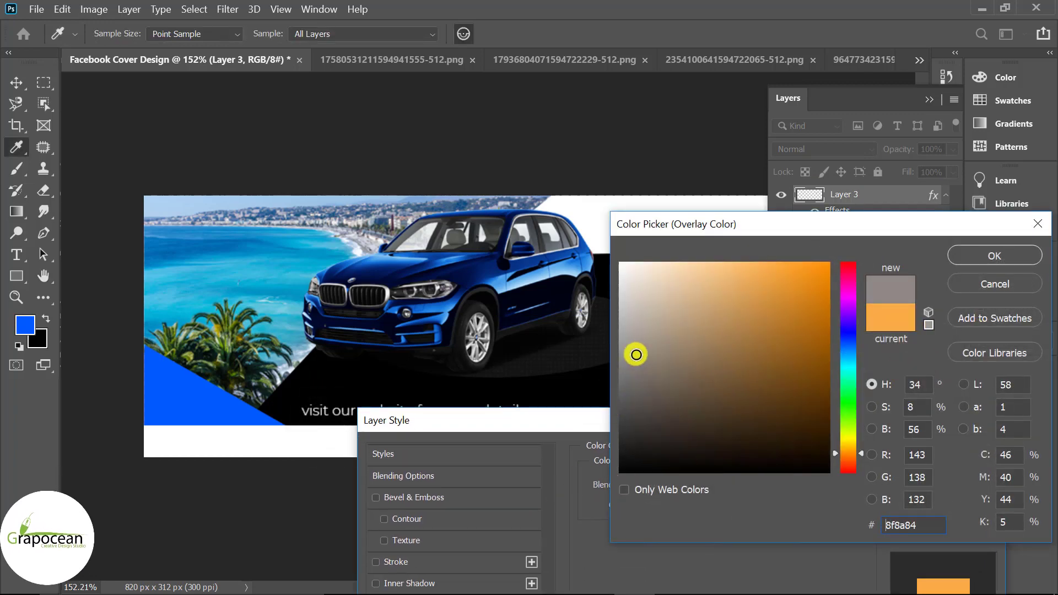
click(994, 256)
mouse_move(792, 435)
mouse_down()
mouse_move(951, 531)
mouse_move(494, 409)
mouse_up()
click(611, 444)
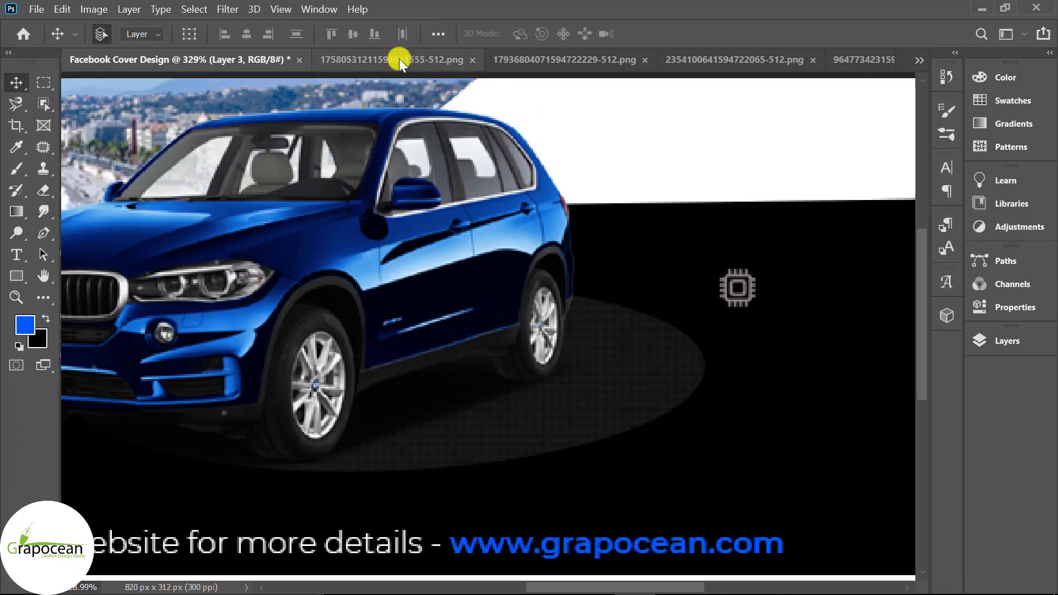
Copy the rocket icon from its file into the cover as a new layer.
click(402, 60)
click(530, 58)
drag(513, 204, 750, 357)
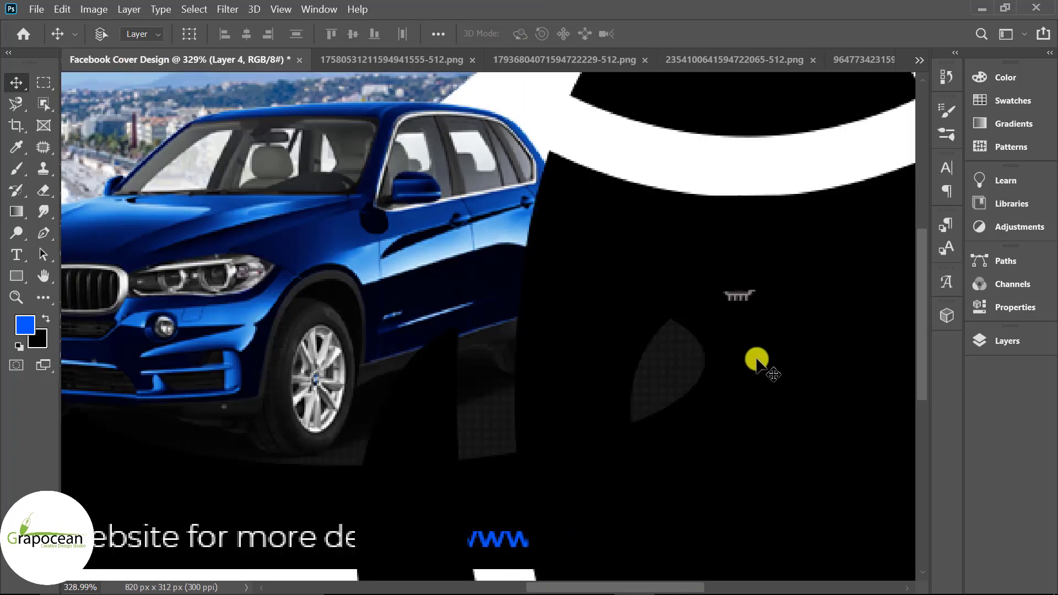
Scale the rocket icon to about a tenth and place it under the chip icon.
key(ctrl+t)
key(ctrl+0)
drag(759, 187, 667, 290)
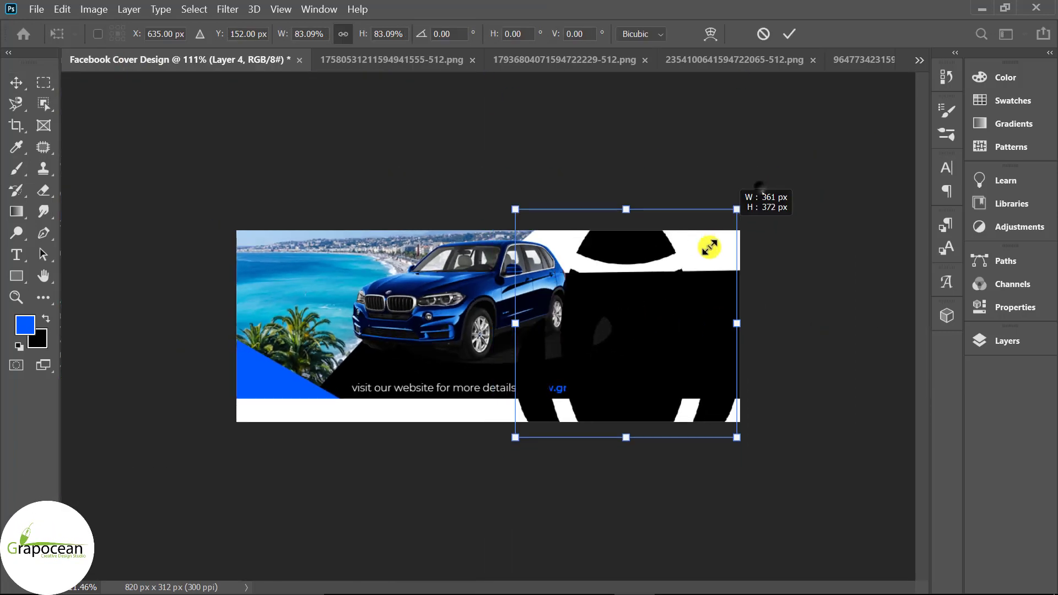
scroll(650, 325, up, 3)
scroll(716, 298, up, 2)
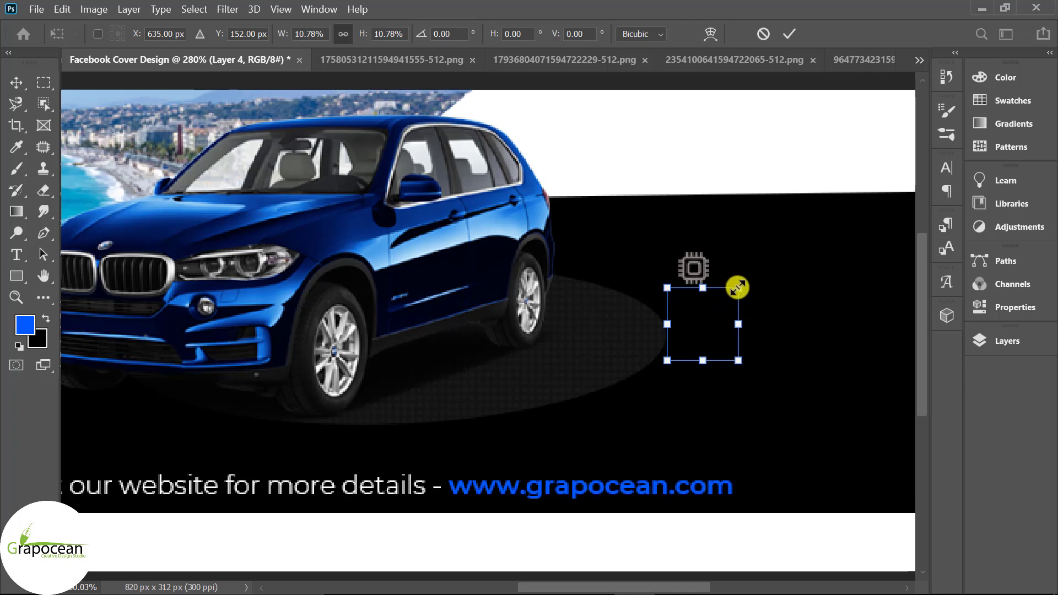
mouse_move(737, 287)
mouse_down()
mouse_move(706, 322)
mouse_move(708, 300)
mouse_up()
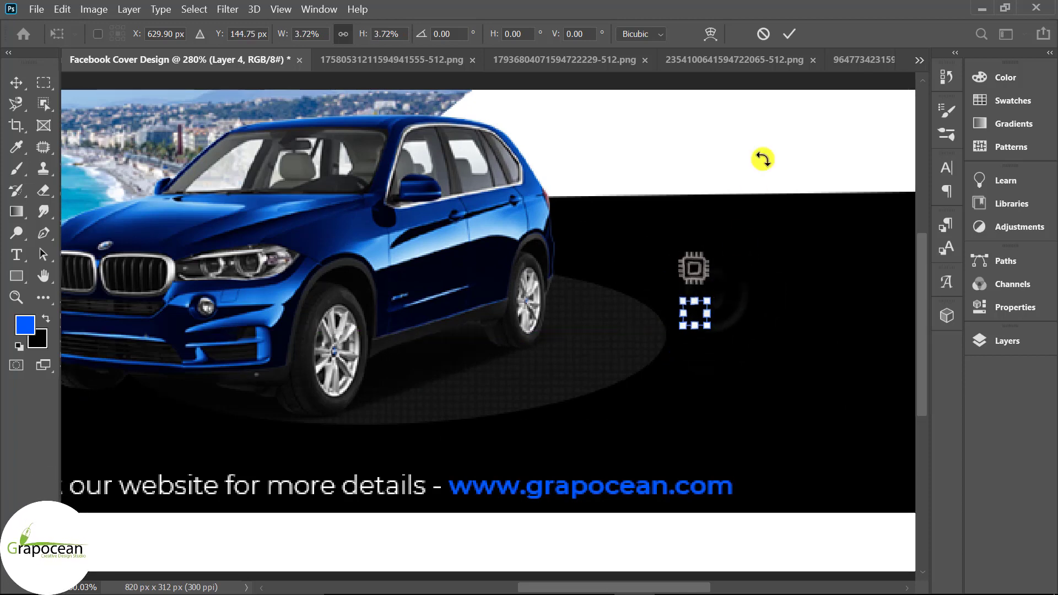
click(789, 34)
click(1009, 340)
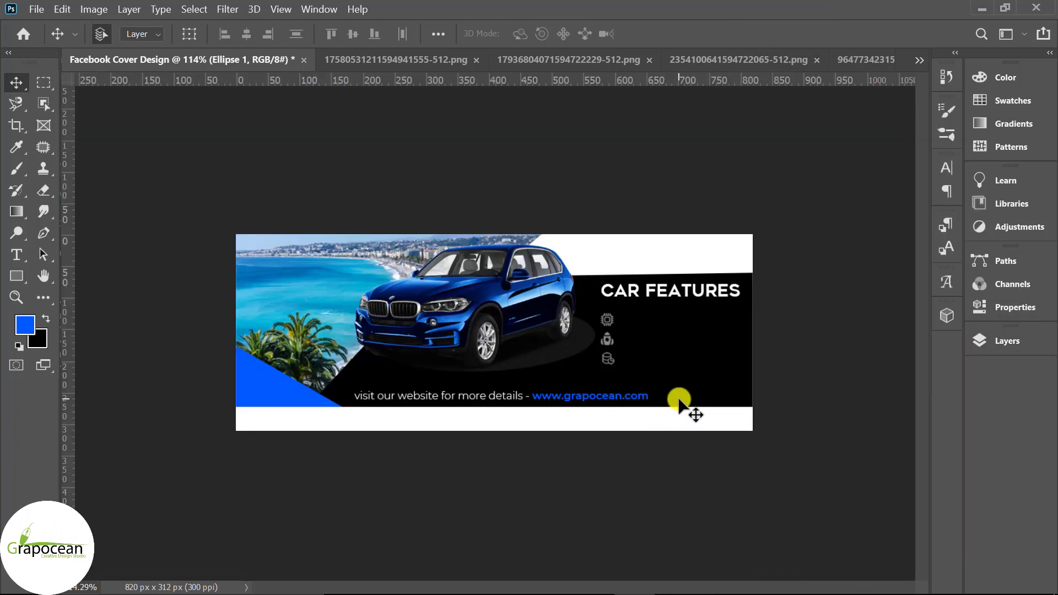
Add a 4 pt 'SPECIAL ENGINE' text label right beside the chip icon.
scroll(679, 369, up, 1)
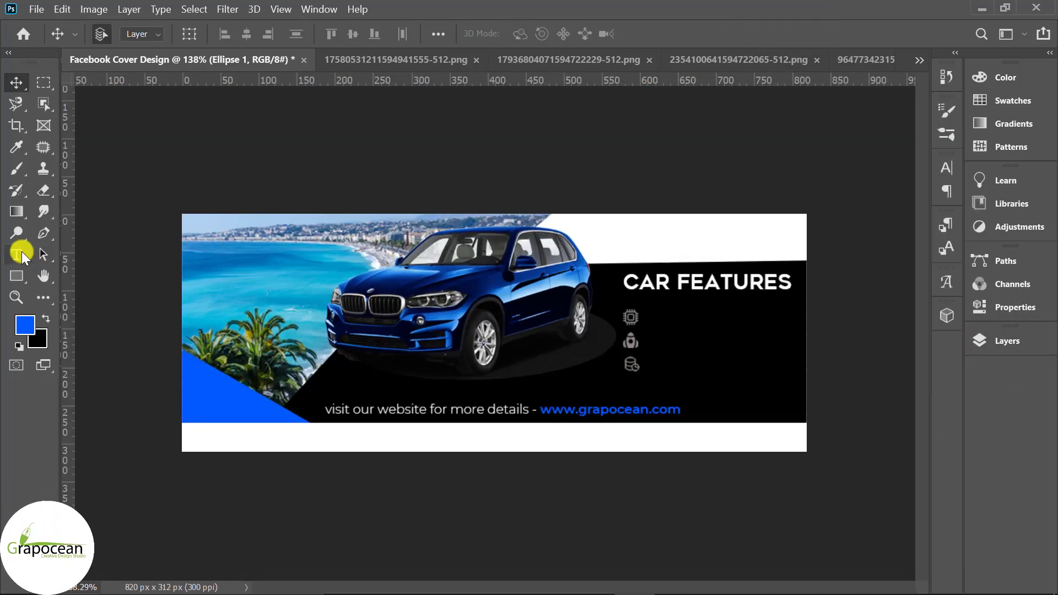
click(17, 254)
click(664, 319)
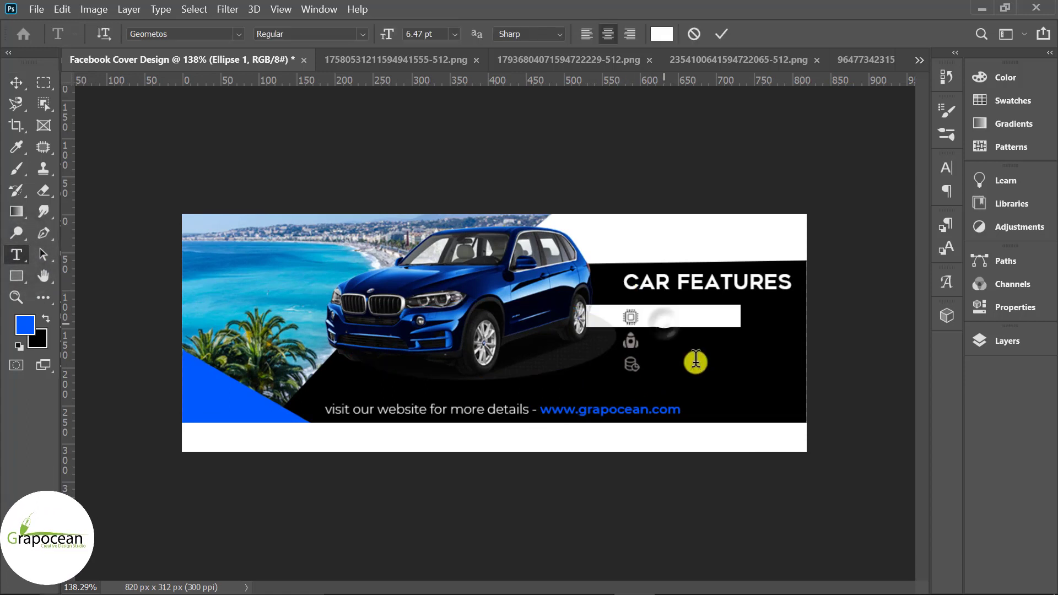
text(SPECIAL ENGINE)
drag(757, 312, 573, 316)
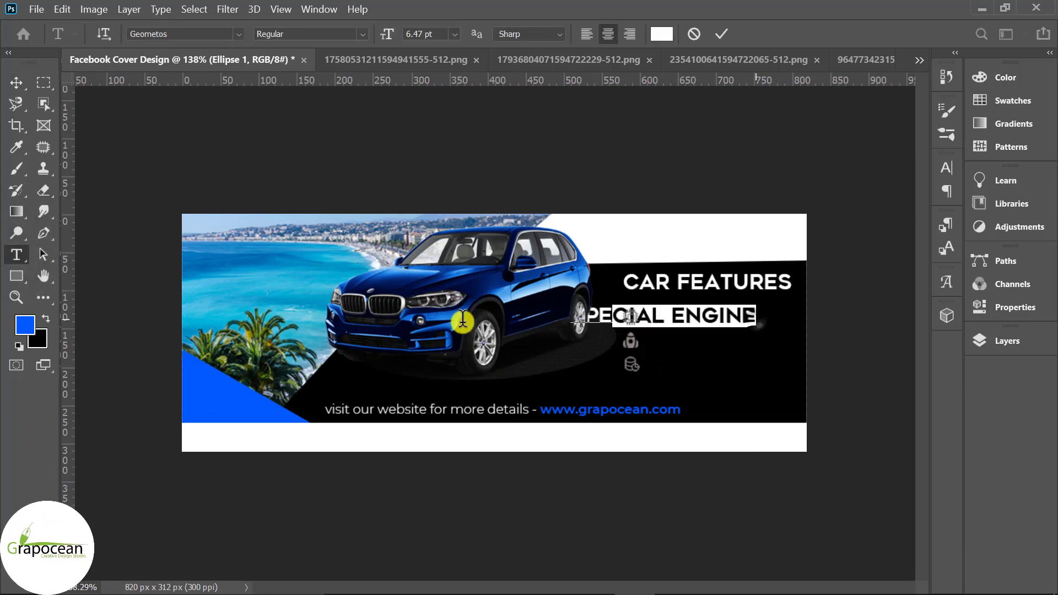
click(422, 34)
text(4)
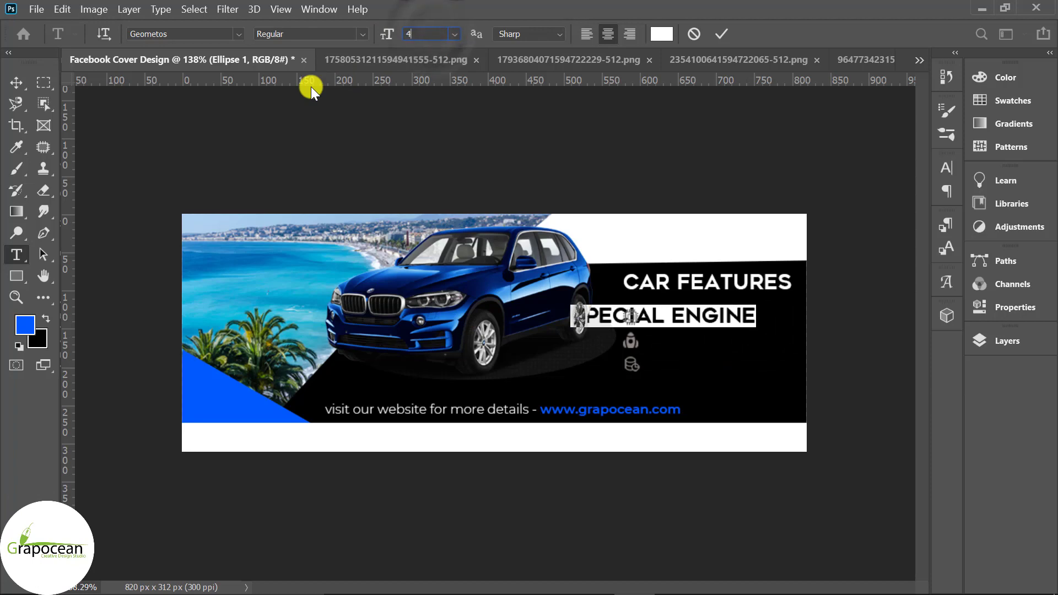
click(16, 82)
drag(708, 307, 735, 316)
Change the SPECIAL ENGINE label to a condensed font.
scroll(735, 316, up, 3)
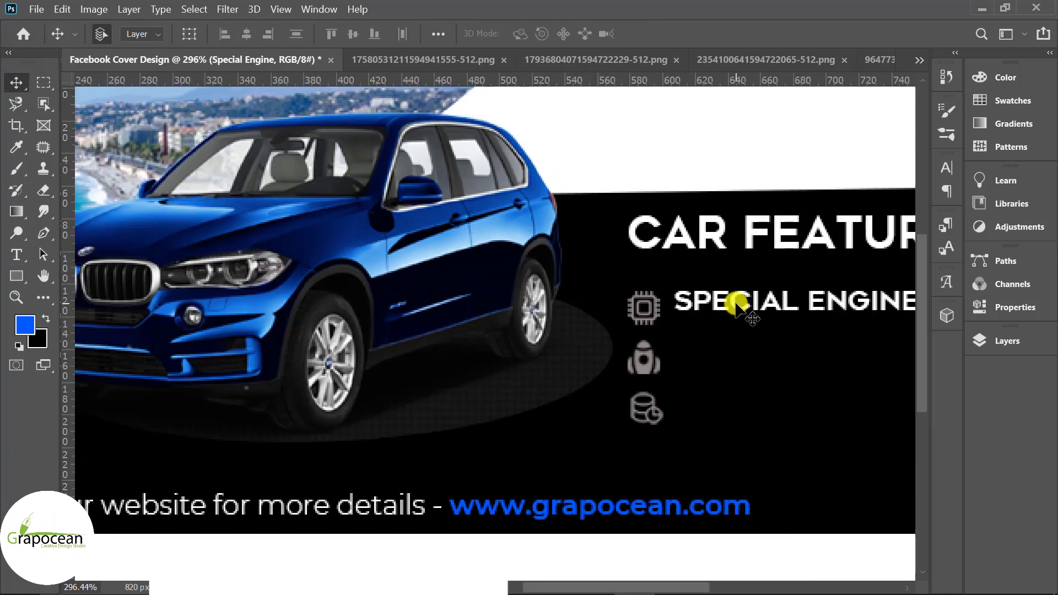
scroll(716, 342, down, 3)
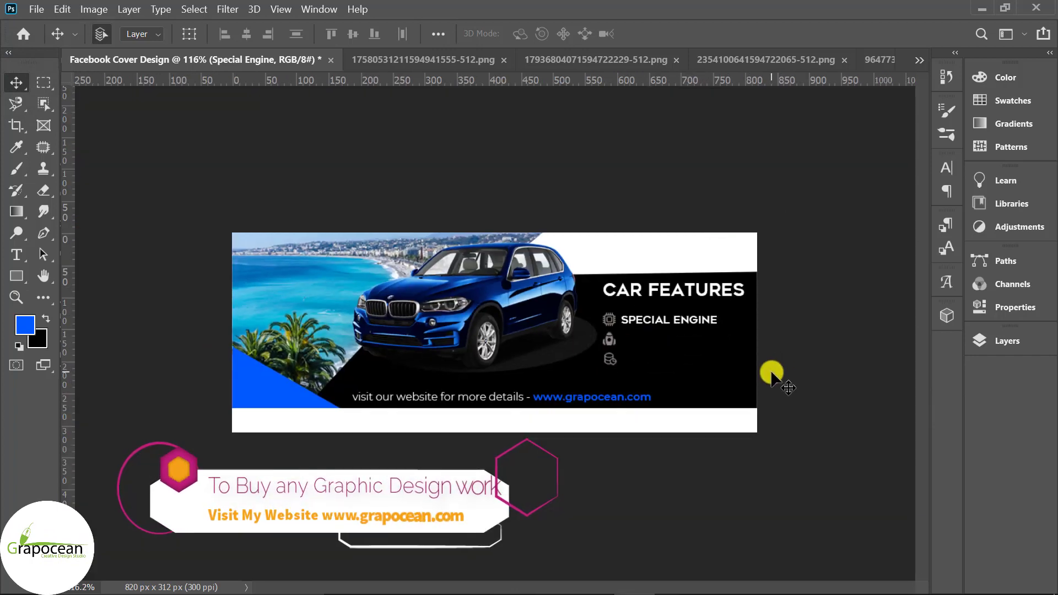
click(16, 255)
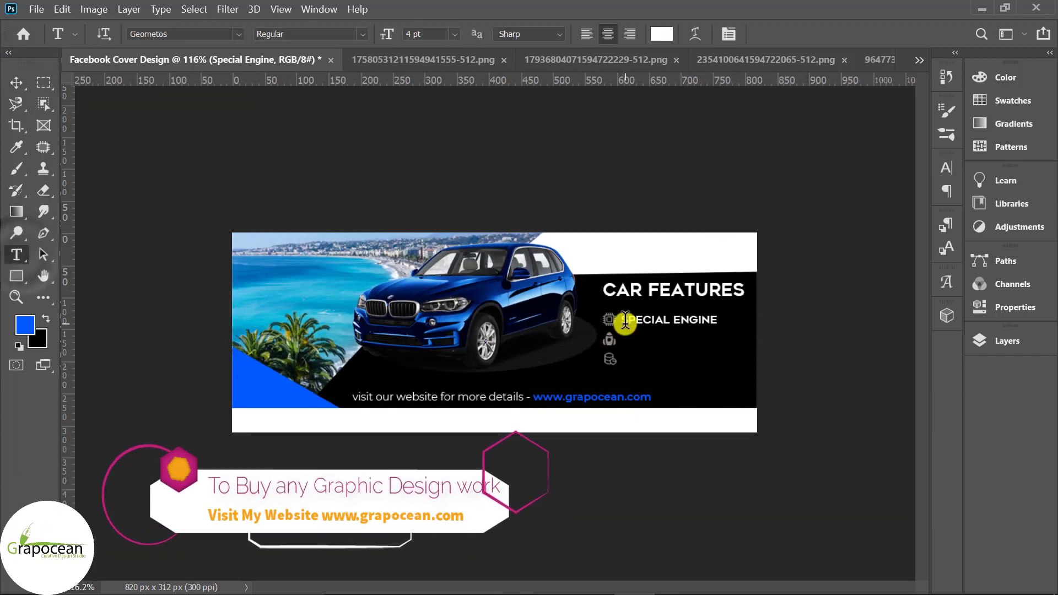
triple_click(627, 321)
click(238, 33)
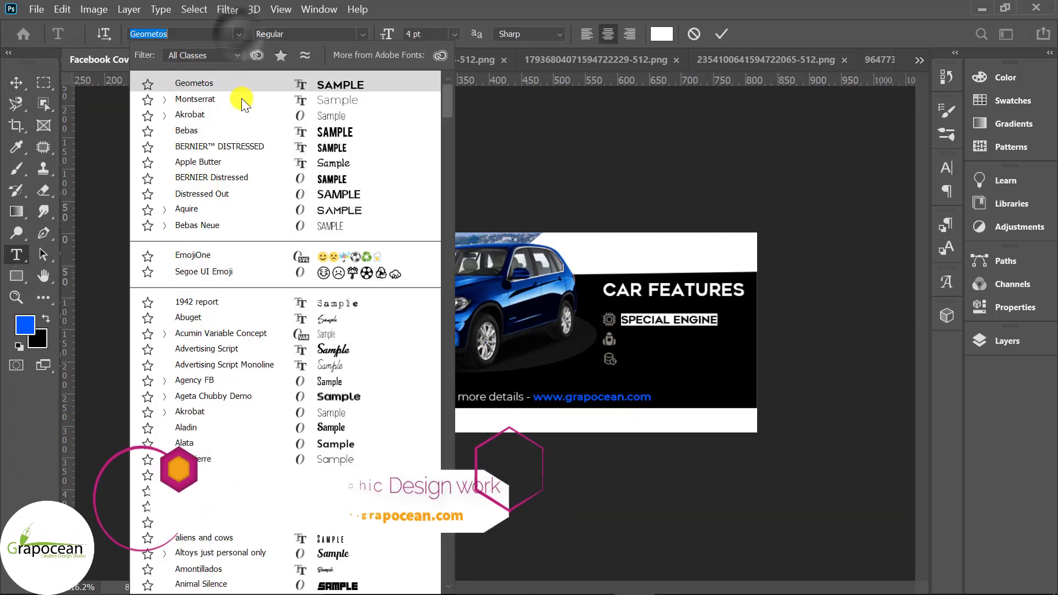
click(238, 113)
Nudge Special Engine beside the chip icon and duplicate it next to the rocket icon.
click(16, 82)
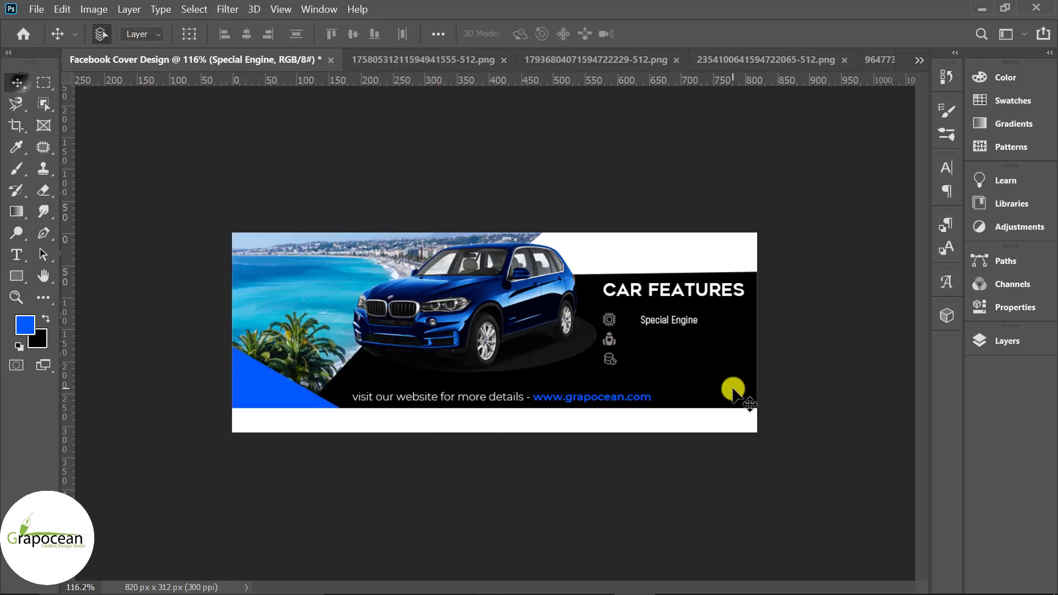
key(ctrl+0)
scroll(705, 344, up, 2)
mouse_move(774, 306)
mouse_down()
mouse_move(745, 303)
mouse_move(758, 314)
mouse_up()
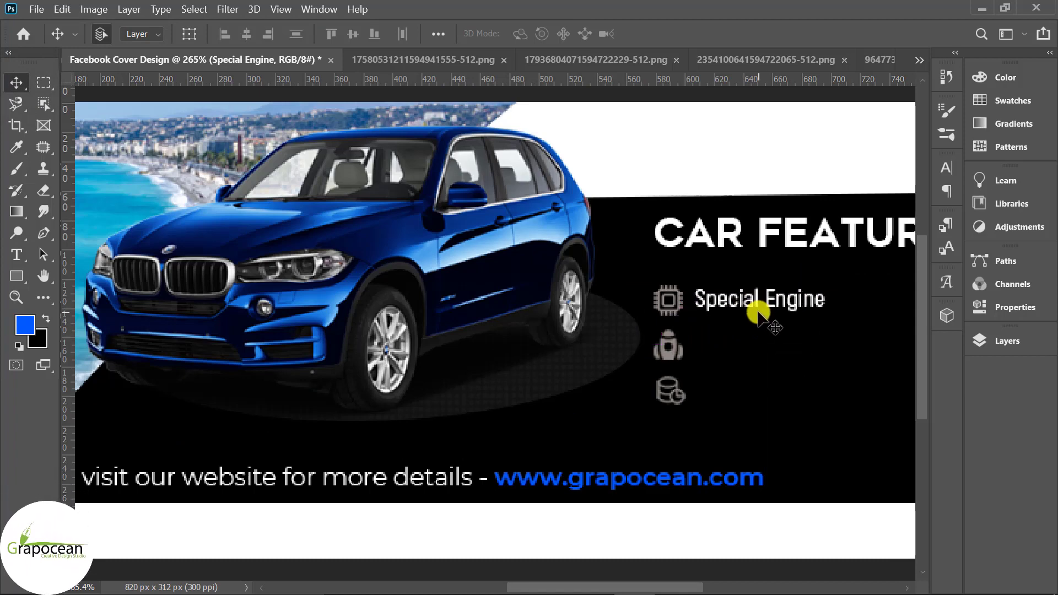
scroll(727, 311, down, 2)
scroll(727, 333, up, 2)
scroll(727, 333, up, 1)
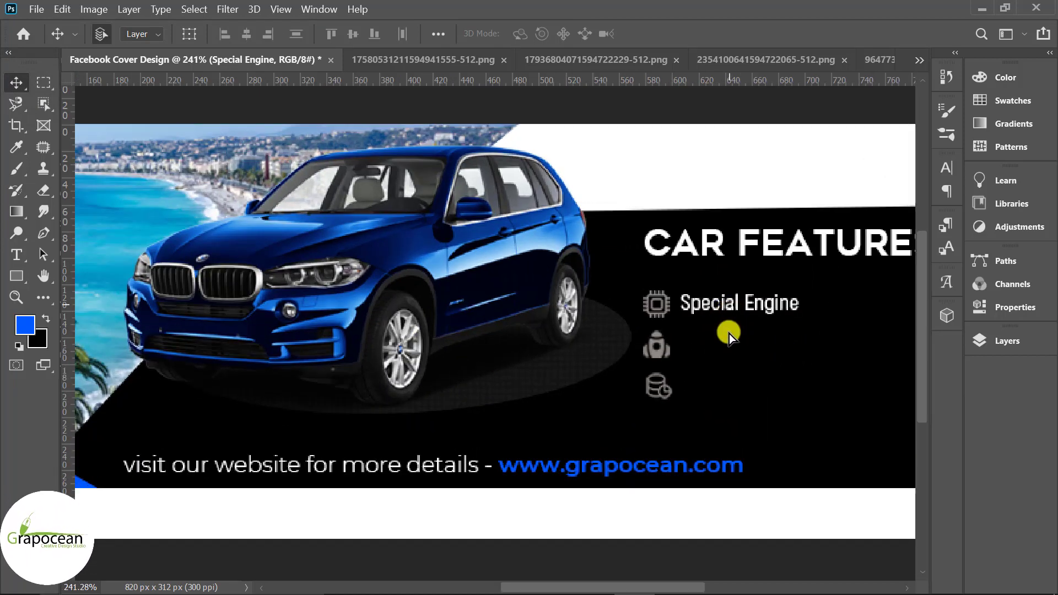
drag(728, 332, 726, 344)
Retype the duplicated label as 'Top Car Speed'.
click(16, 255)
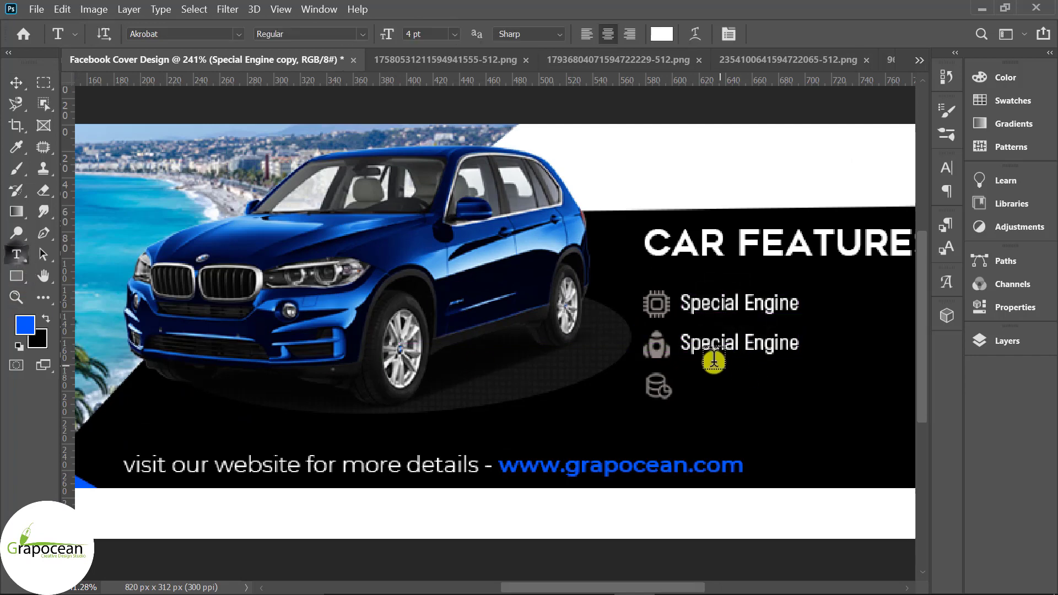
click(682, 343)
key(ctrl+a)
key(BackSpace)
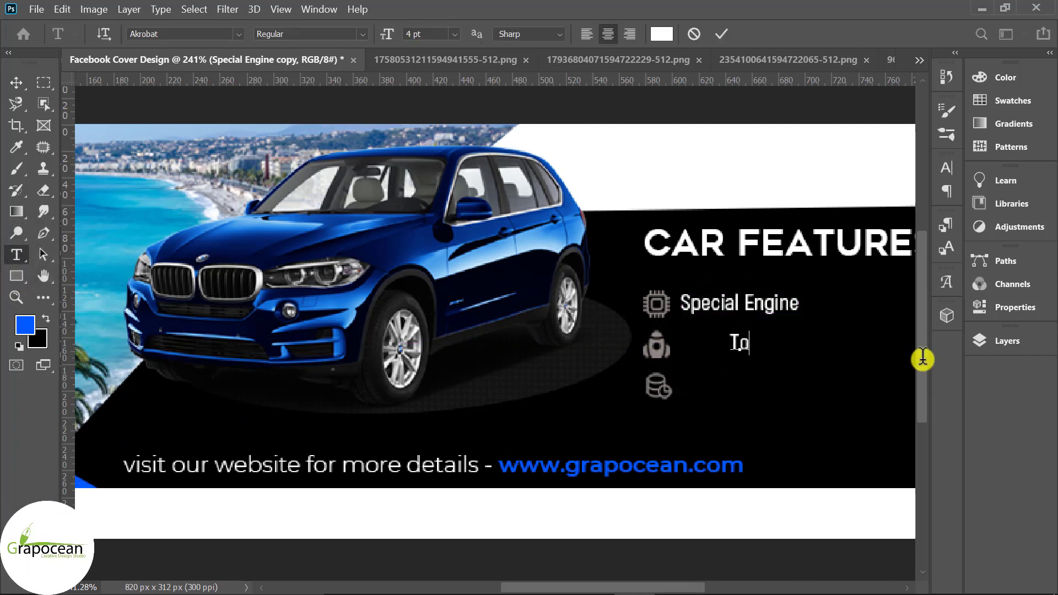
text(p Car )
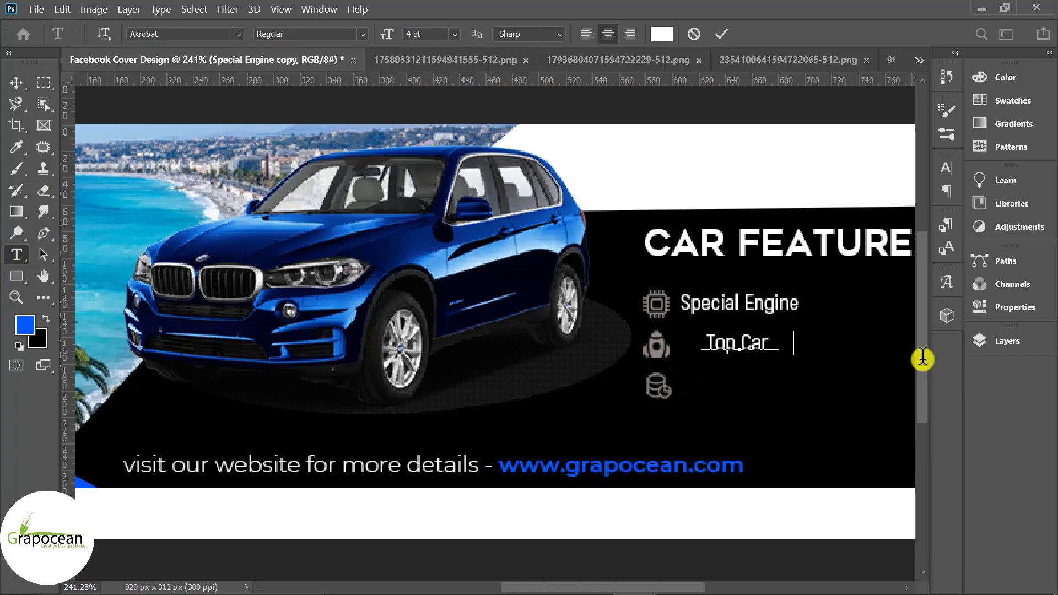
text(Speed)
click(20, 81)
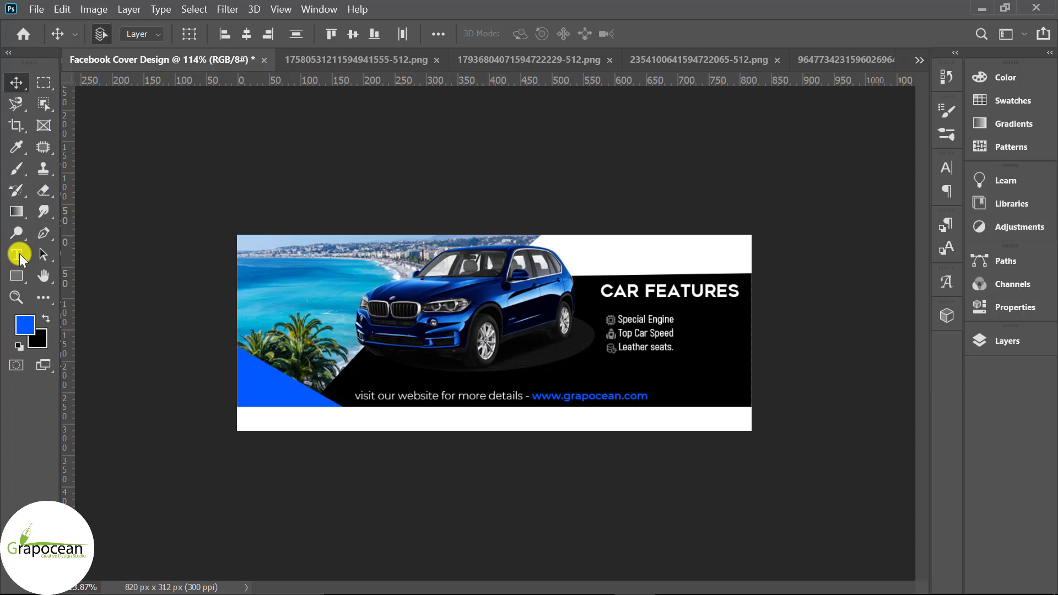
Recolour the word FEATURES blue, leaving CAR white in the heading.
click(19, 255)
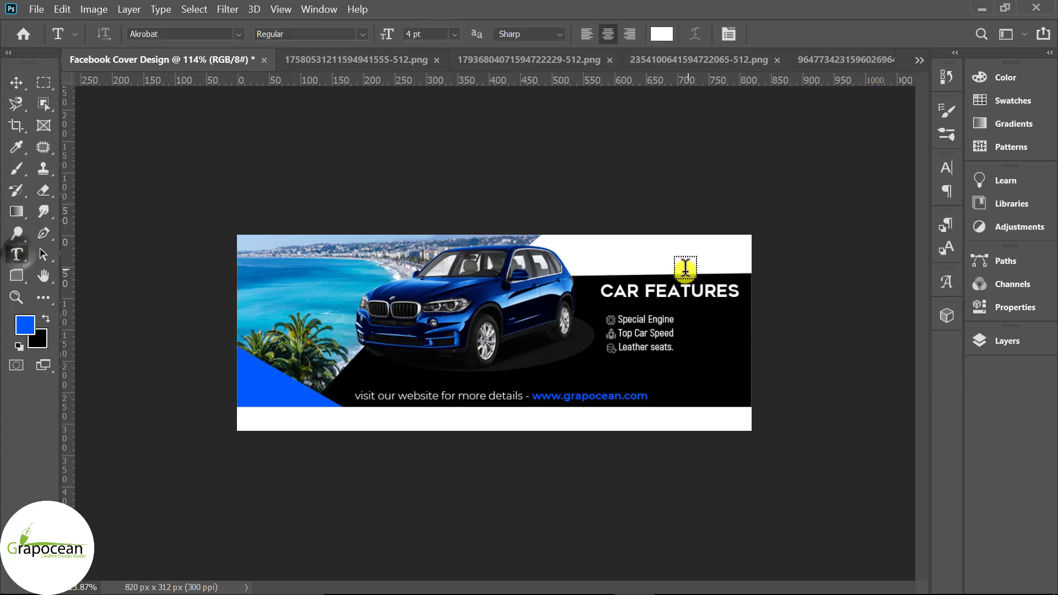
double_click(648, 291)
click(661, 34)
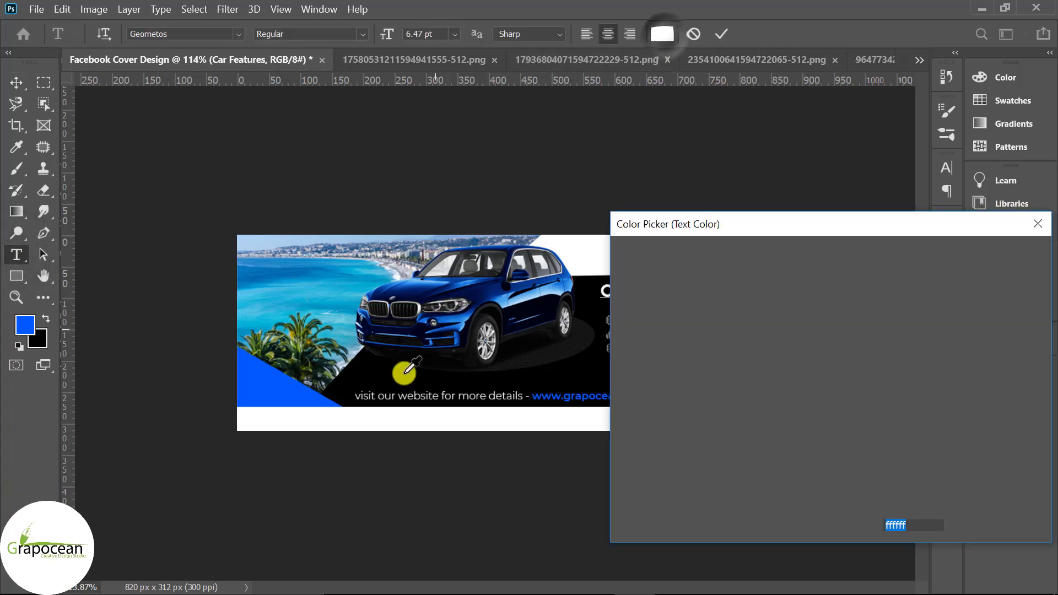
click(988, 253)
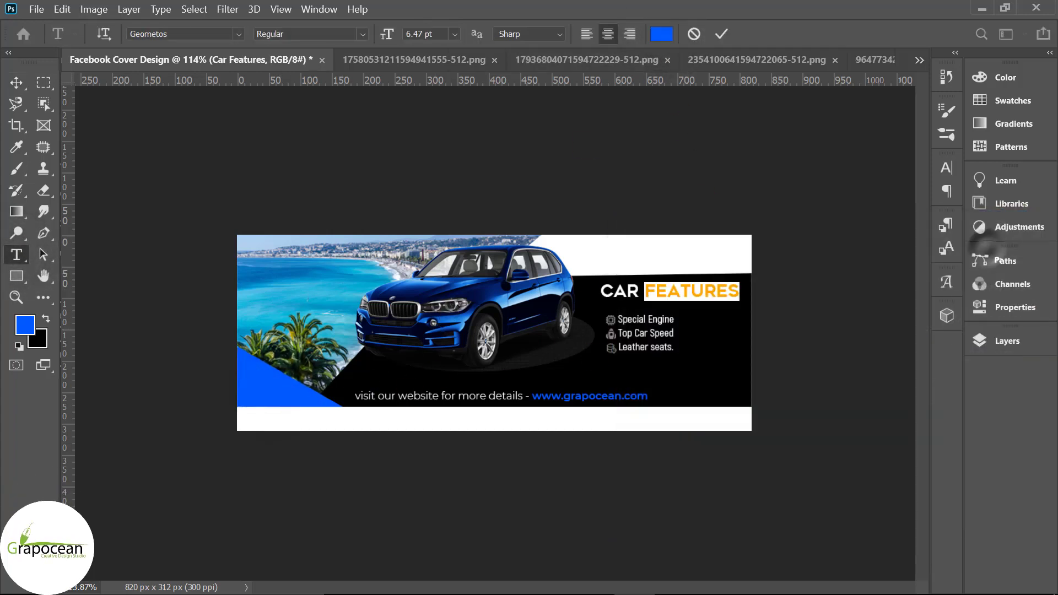
click(16, 82)
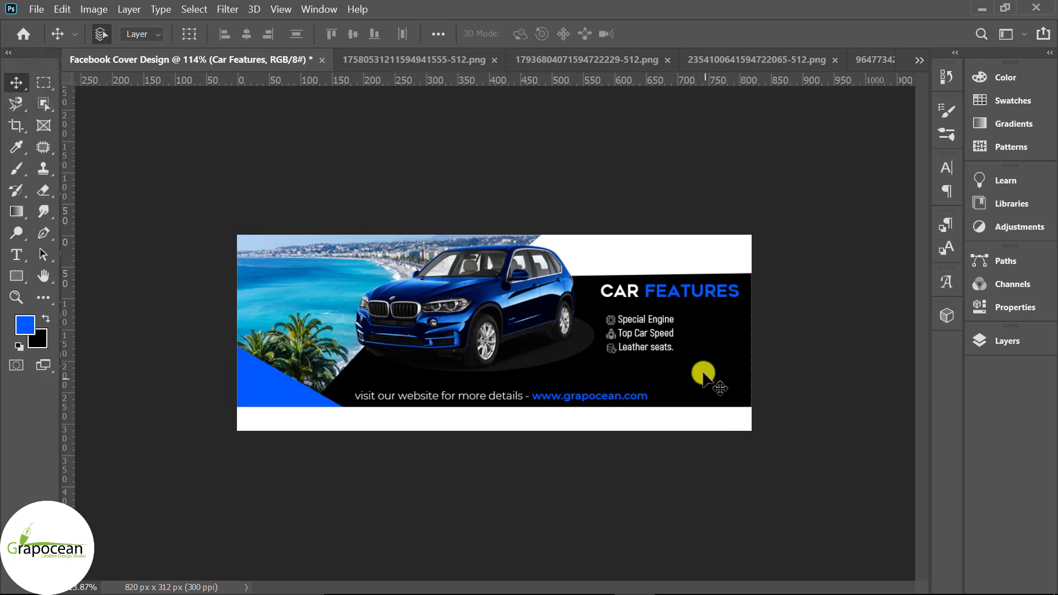
scroll(700, 366, up, 3)
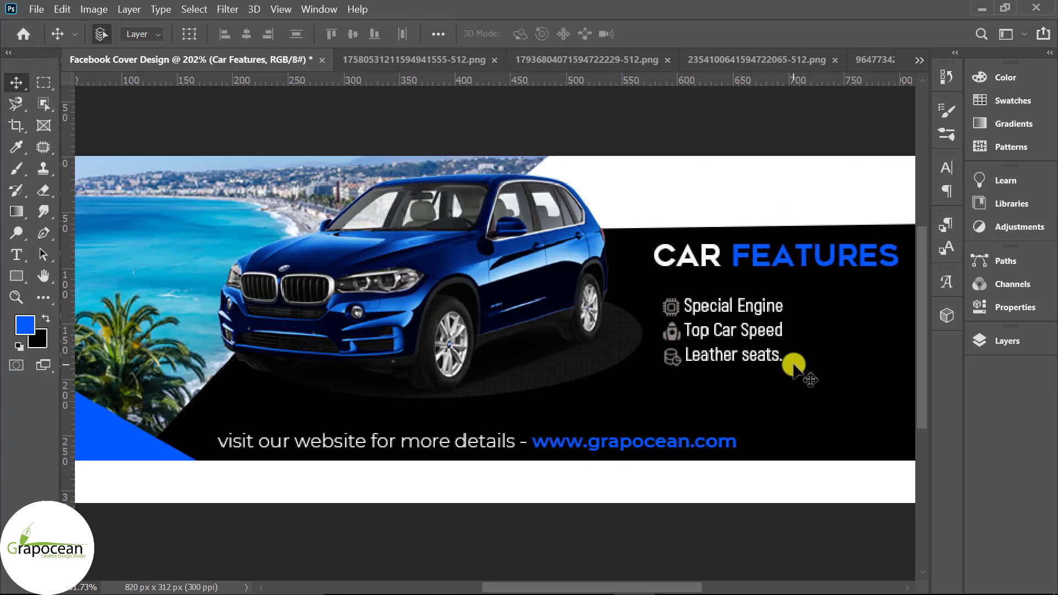
click(748, 350)
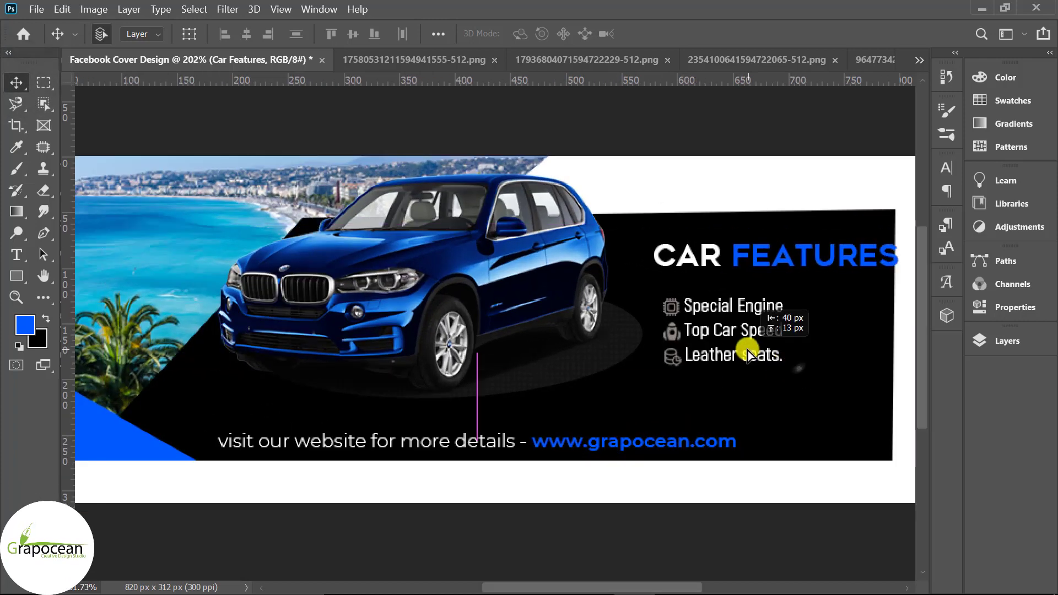
Apply Lock All to the Shape 1 black panel layer in the Layers panel.
click(990, 338)
scroll(810, 435, down, 2)
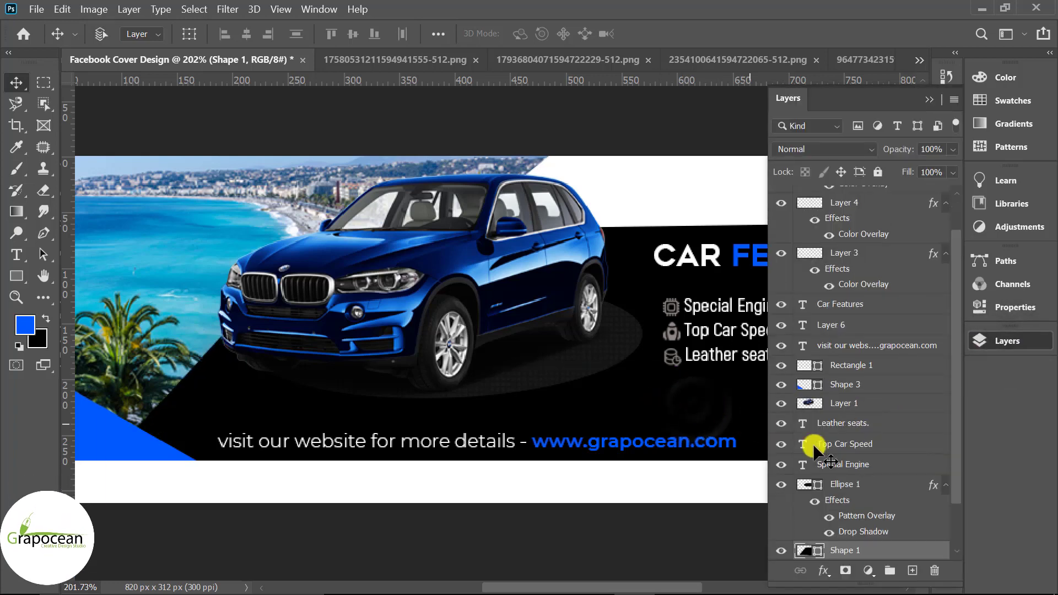
click(879, 171)
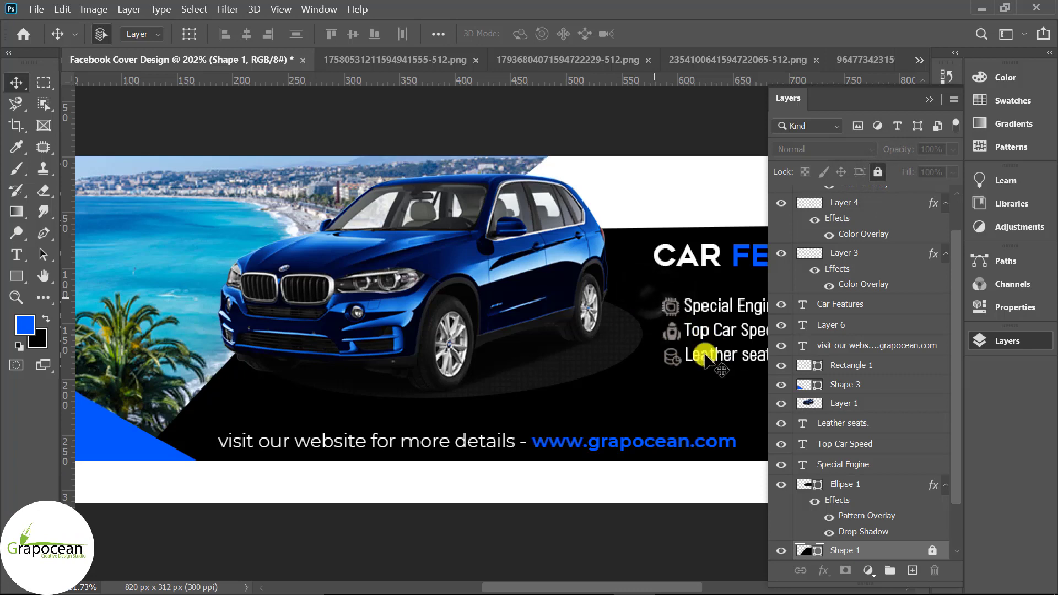
scroll(633, 360, down, 2)
scroll(568, 363, down, 2)
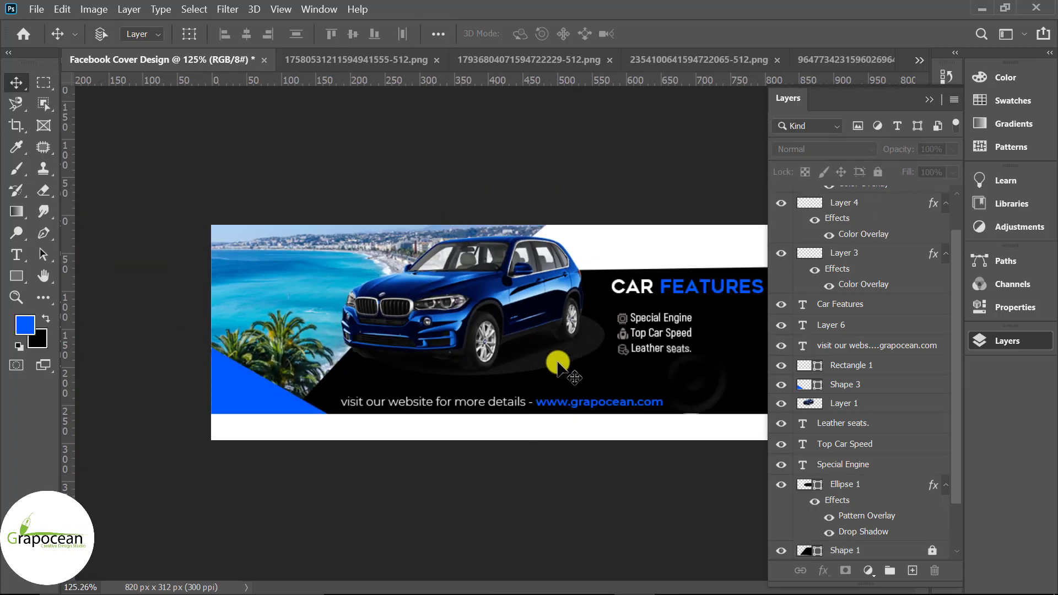
click(931, 100)
scroll(714, 345, up, 2)
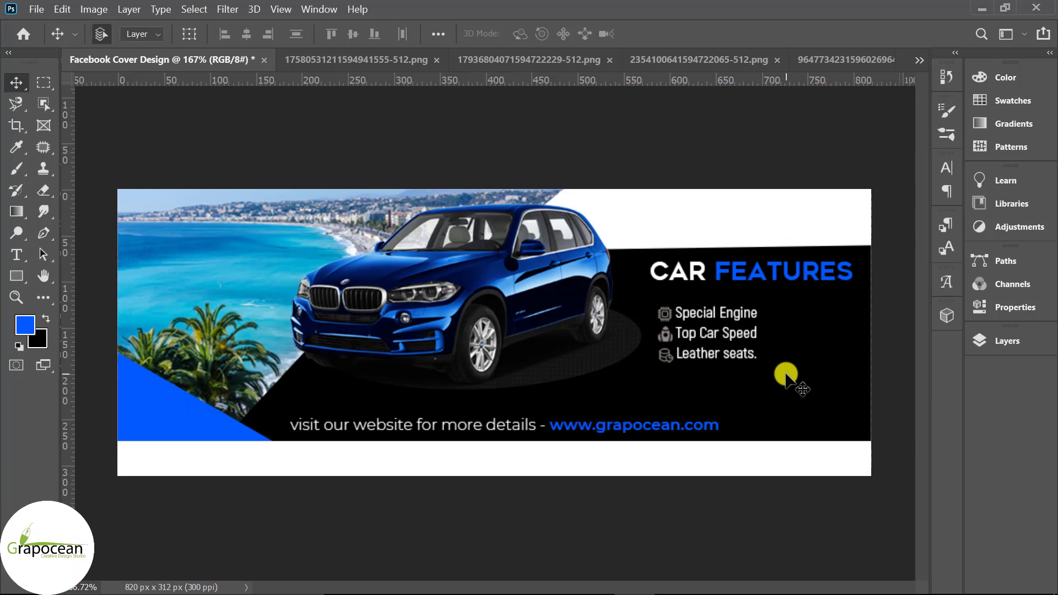
Select the feature list items and position the discount line in the bottom strip.
mouse_move(777, 370)
mouse_down()
mouse_move(663, 307)
mouse_move(691, 317)
mouse_move(655, 319)
mouse_move(785, 319)
mouse_up()
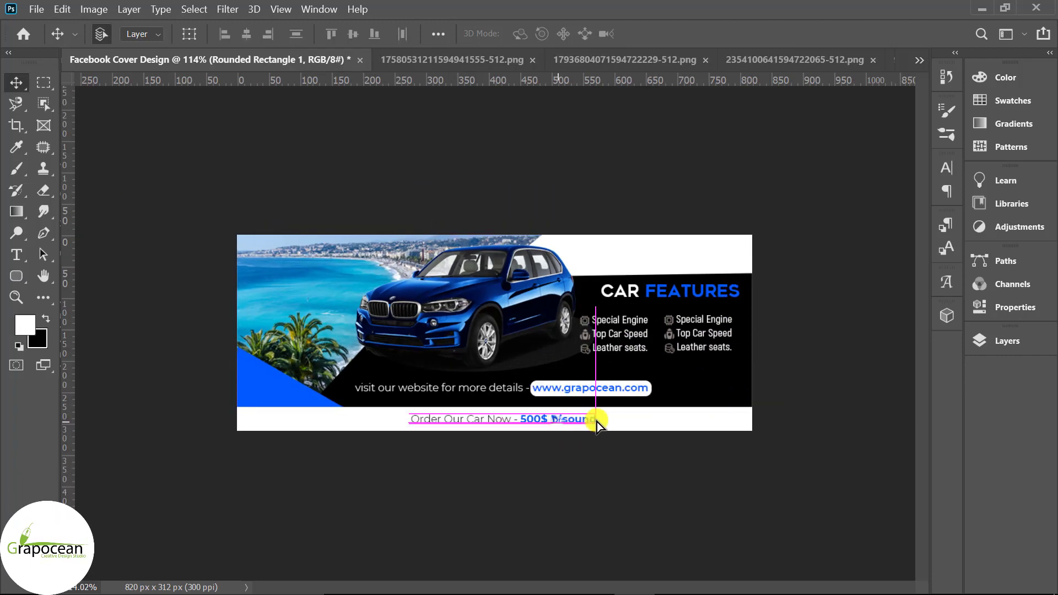
drag(597, 422, 704, 256)
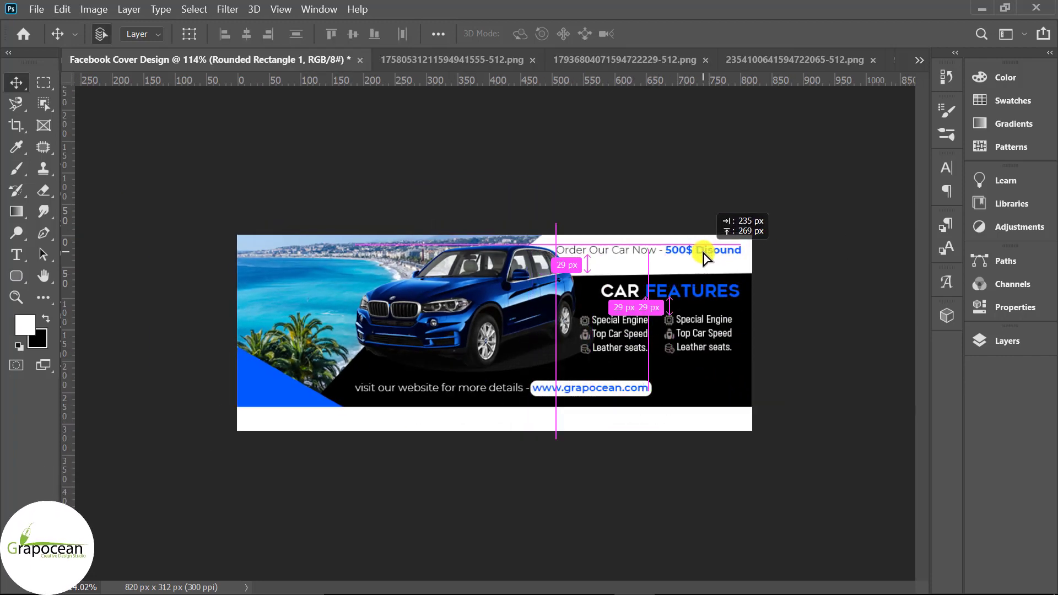
drag(704, 256, 590, 455)
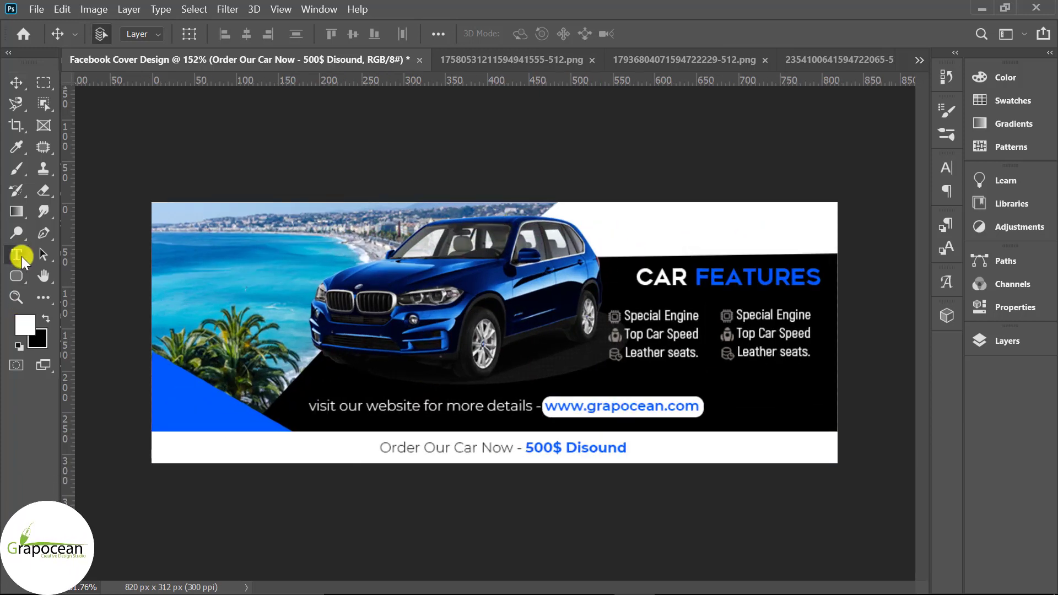
Duplicate the CAR FEATURES heading to the top left and retype it as CAR-BEST.
click(18, 255)
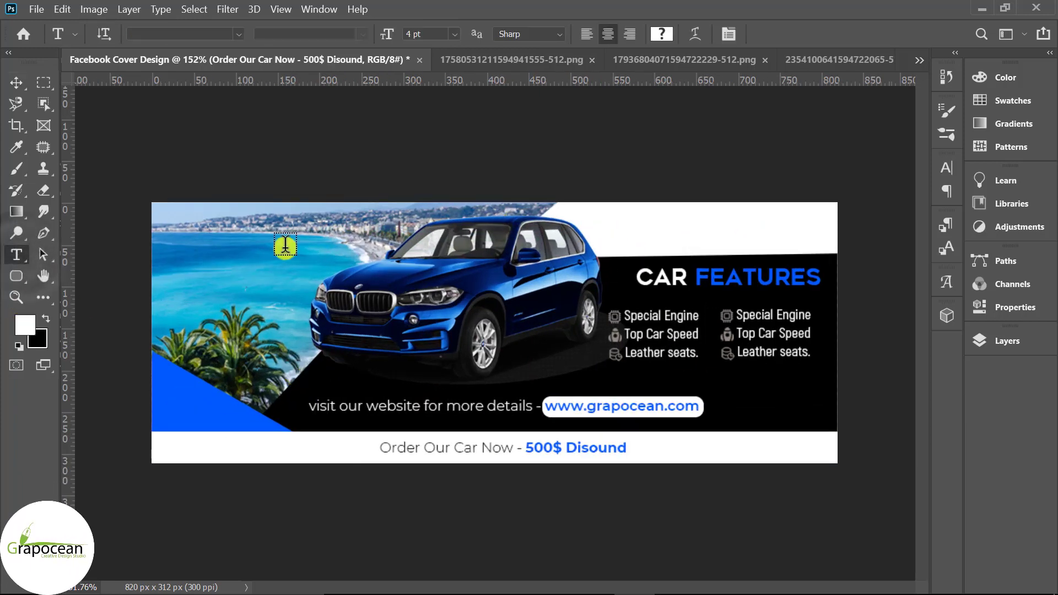
key(v)
drag(740, 283, 262, 253)
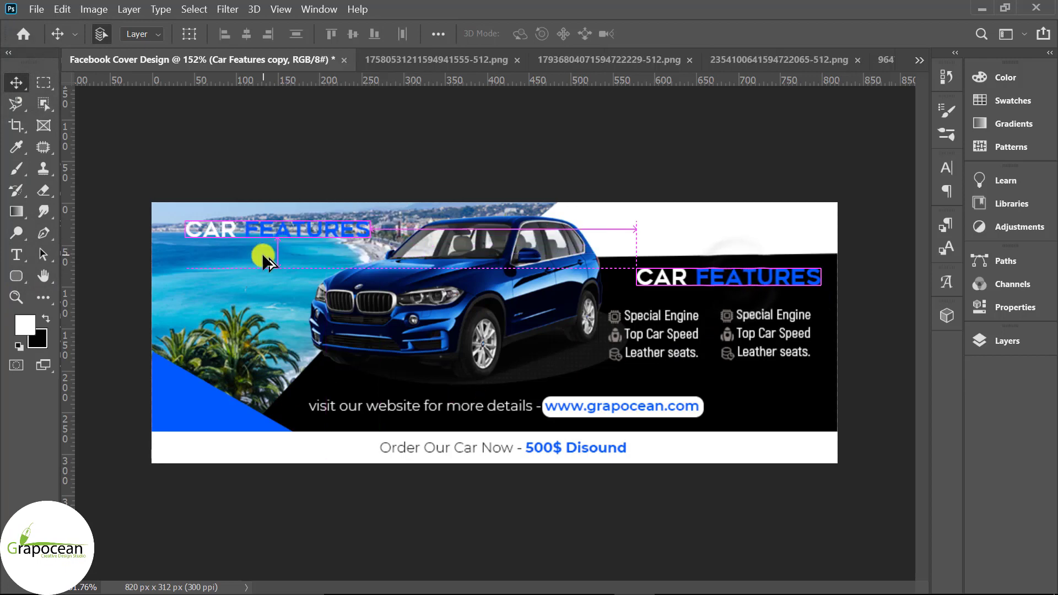
click(16, 255)
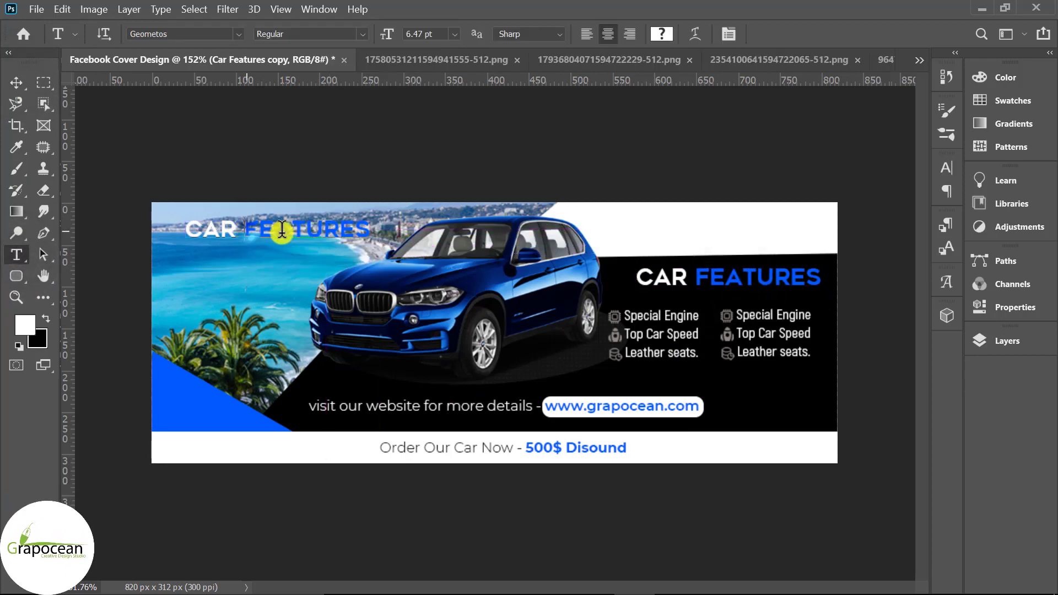
drag(380, 225, 248, 230)
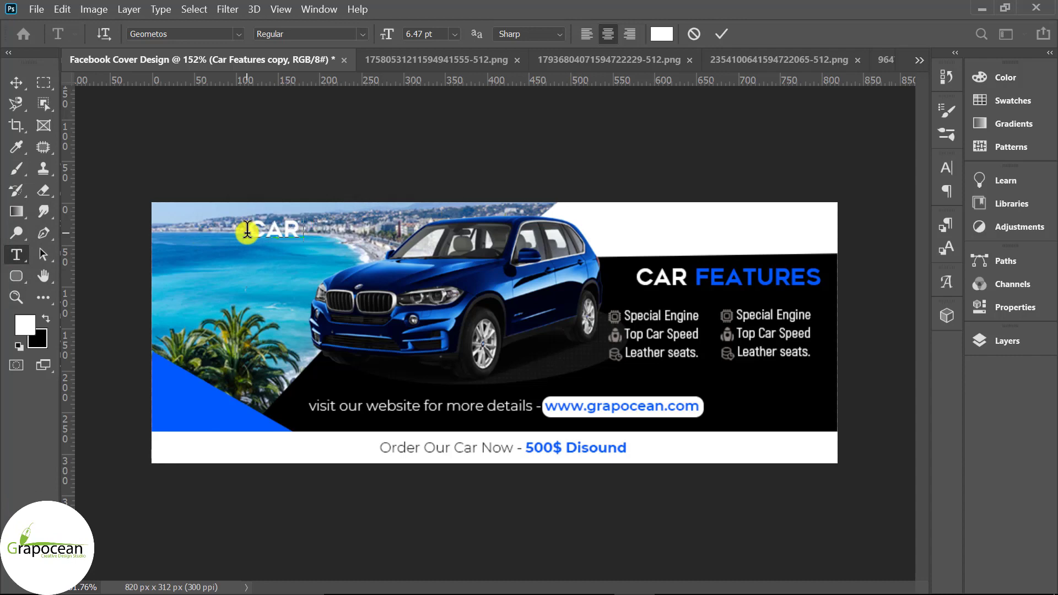
text(BEST)
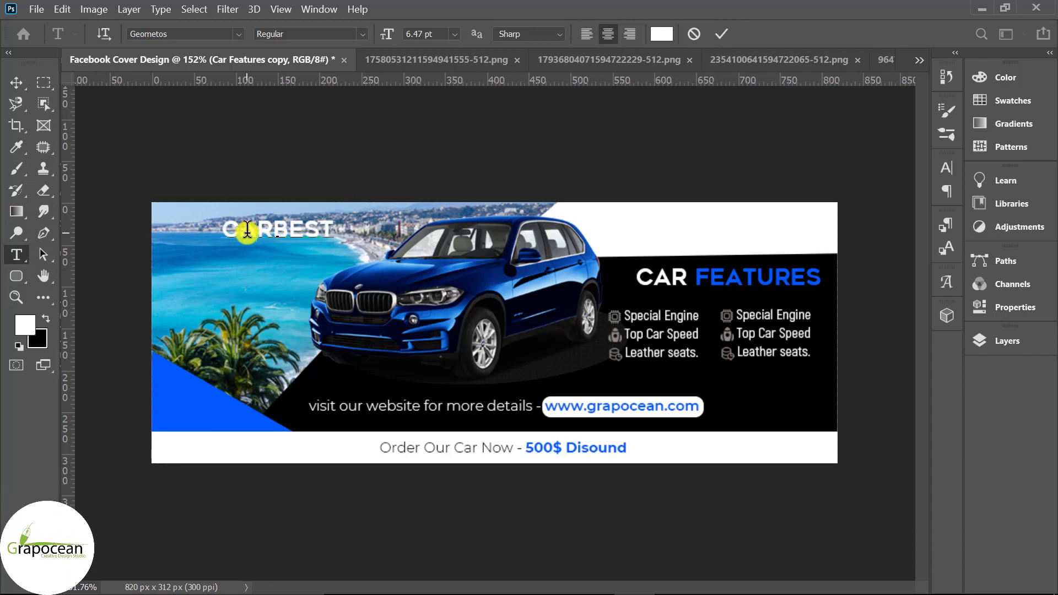
text(-)
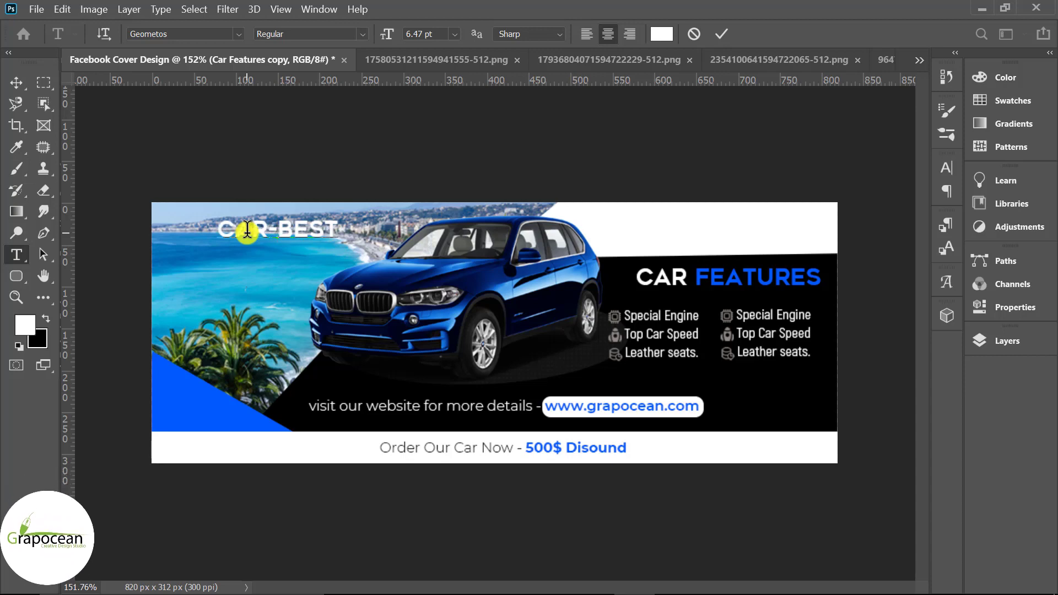
Colour BEST with blue sampled from the triangle and shift the title down-left.
click(651, 36)
click(193, 407)
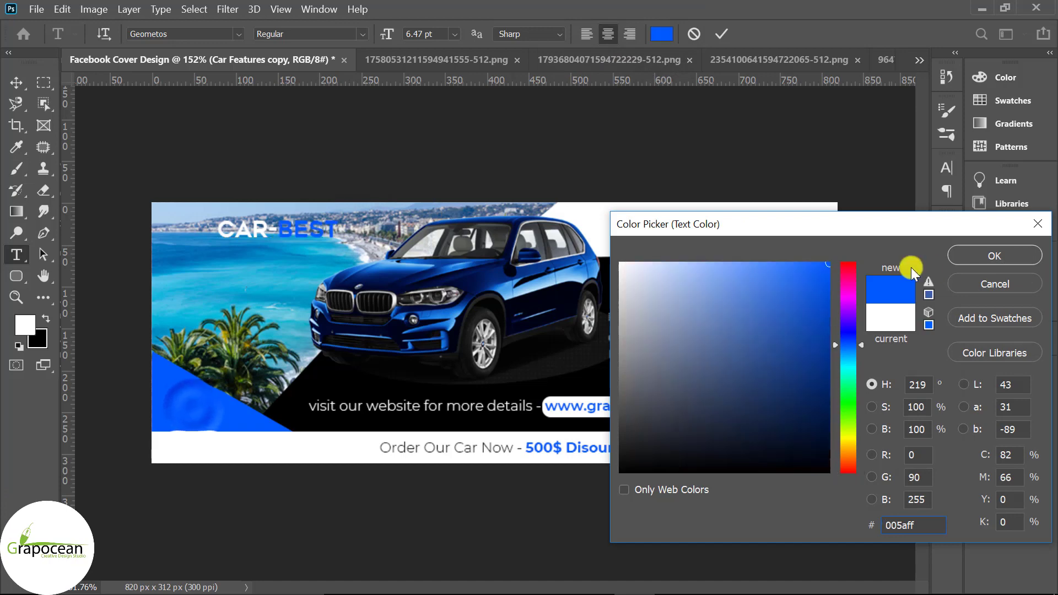
click(995, 256)
click(16, 82)
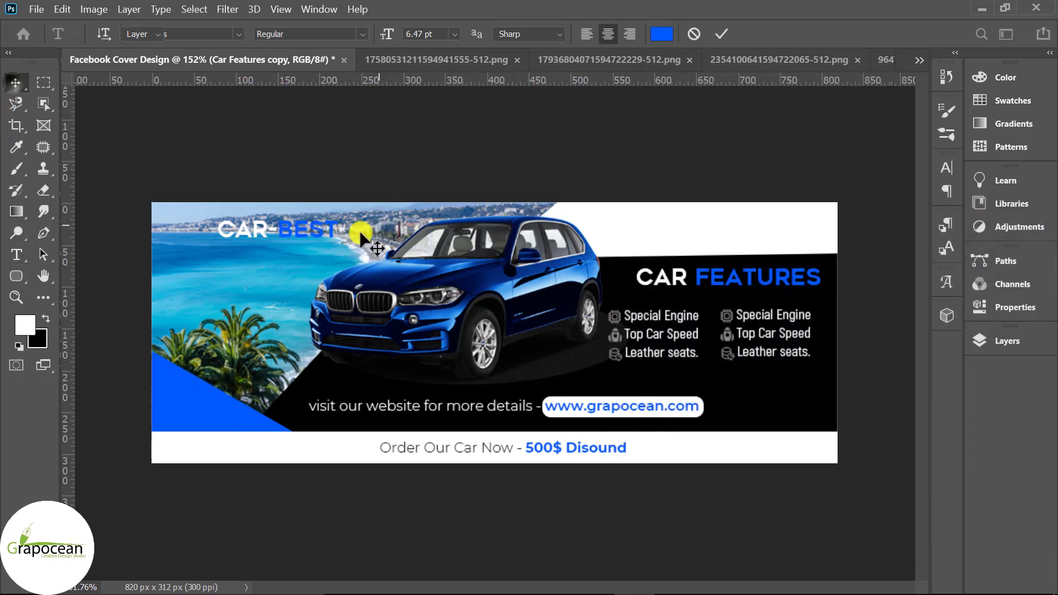
mouse_move(300, 230)
mouse_down()
mouse_move(270, 254)
mouse_move(798, 224)
mouse_move(397, 224)
mouse_move(289, 246)
mouse_move(279, 232)
mouse_move(280, 244)
mouse_up()
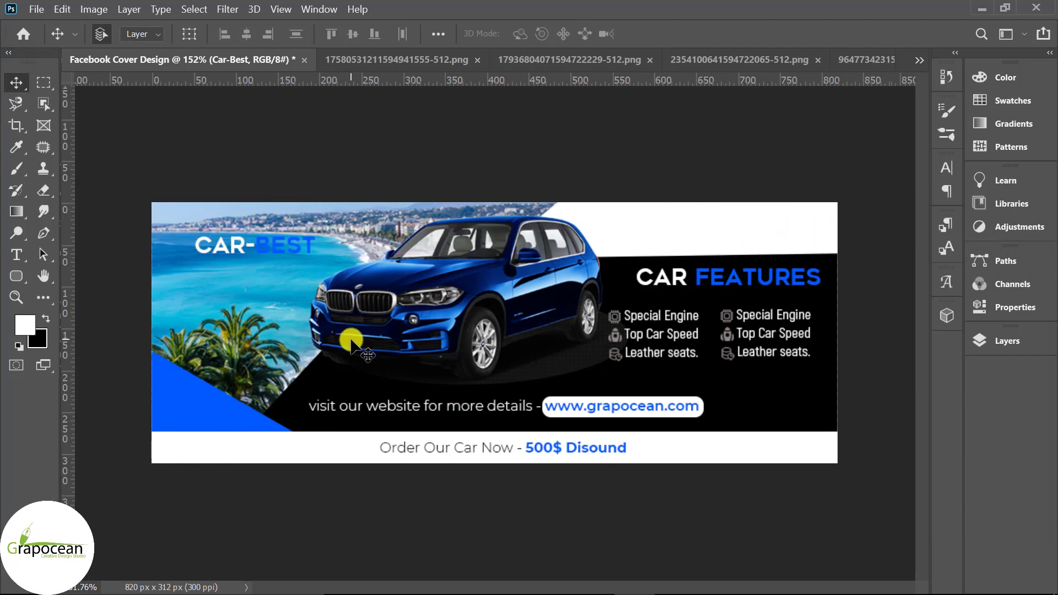
scroll(578, 414, down, 2)
scroll(639, 425, down, 2)
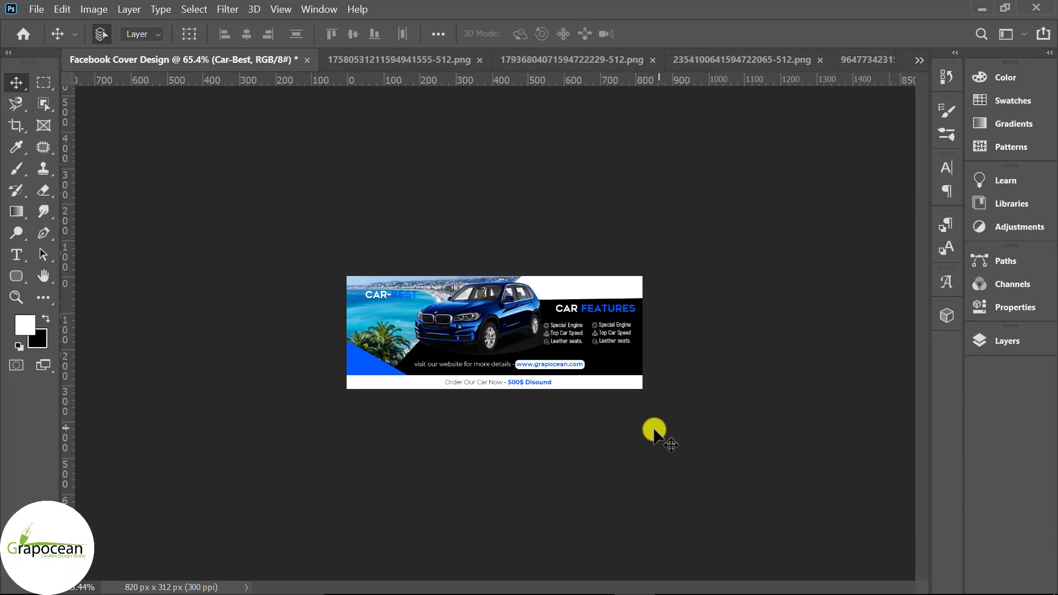
scroll(655, 436, up, 2)
scroll(656, 435, up, 1)
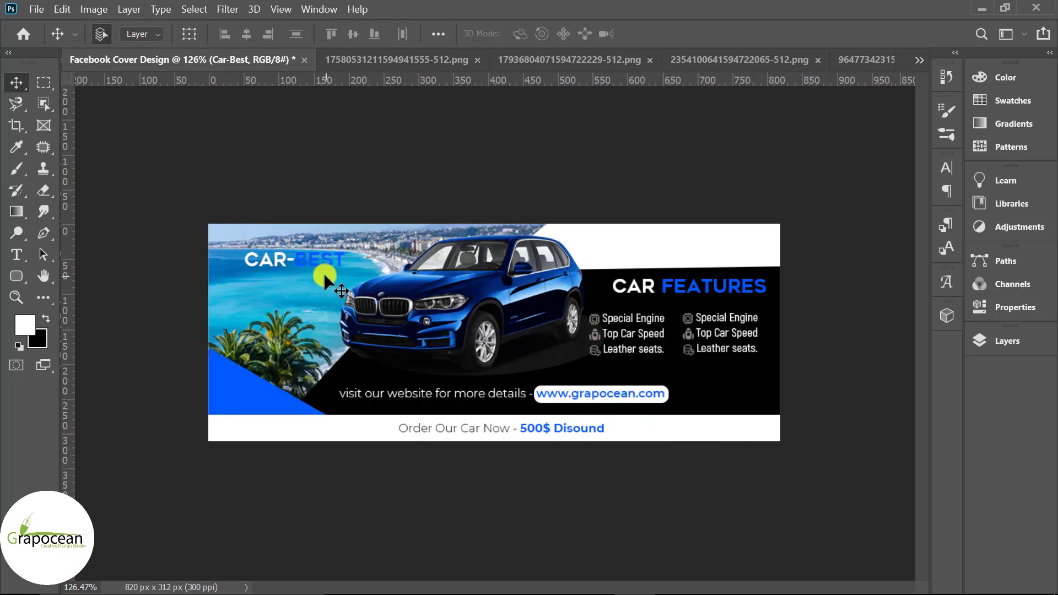
scroll(297, 267, up, 1)
click(16, 255)
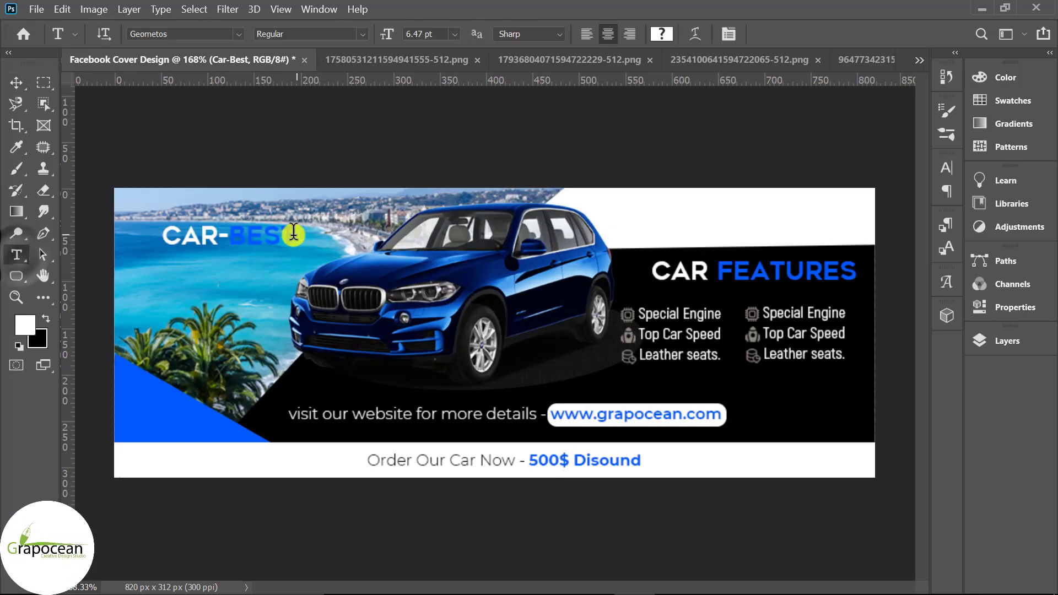
double_click(293, 233)
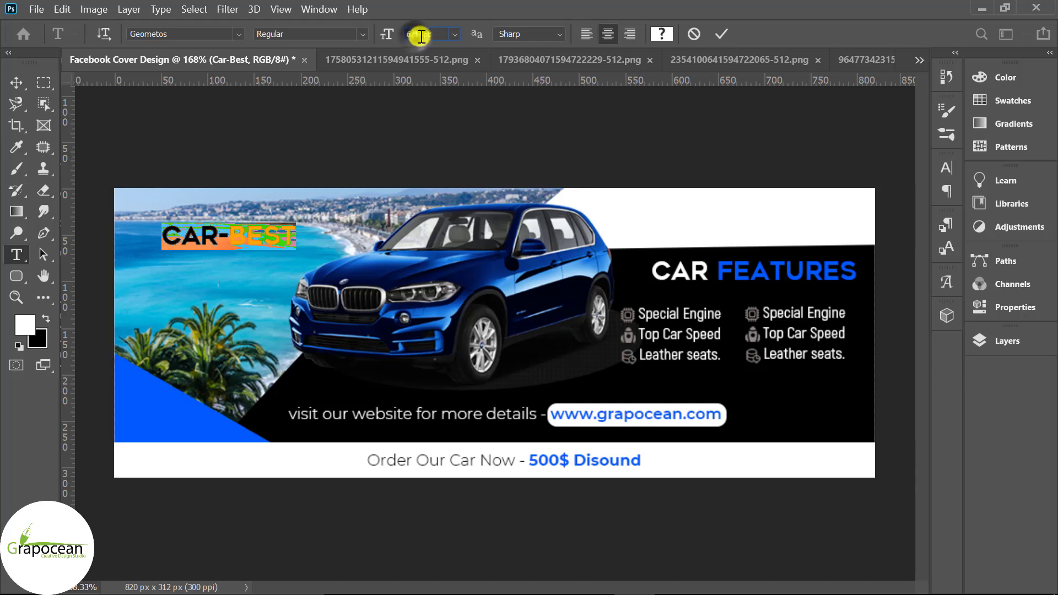
text(*)
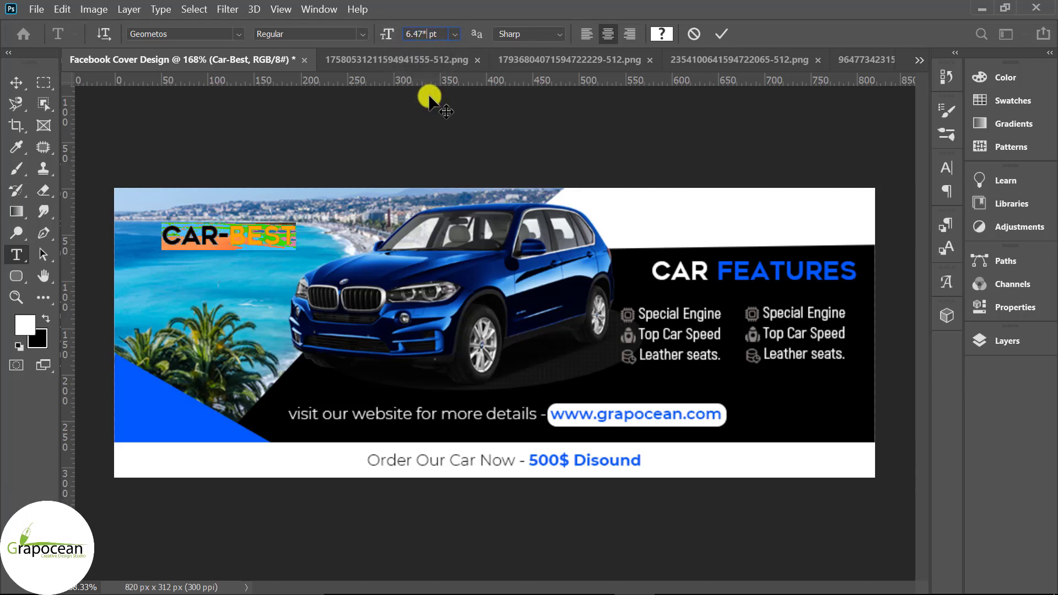
key(Return)
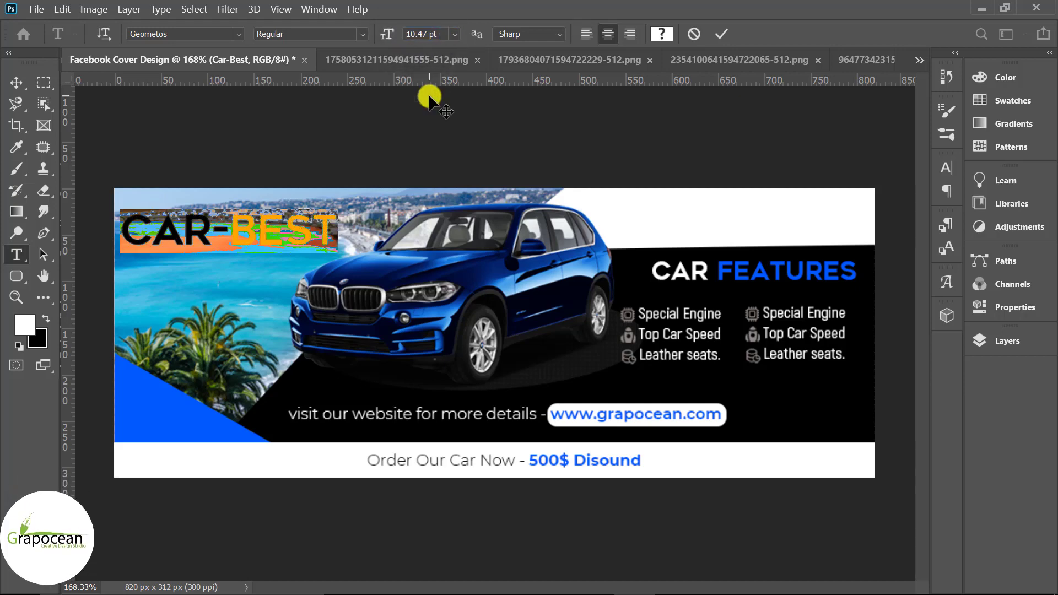
scroll(482, 325, down, 5)
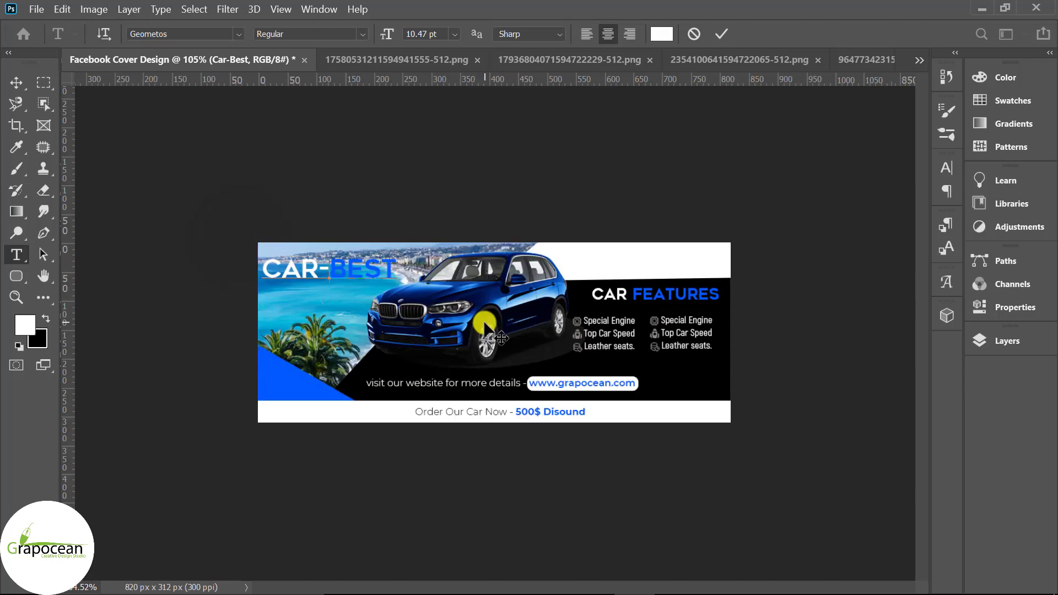
click(16, 83)
drag(374, 278, 718, 336)
key(ctrl+z)
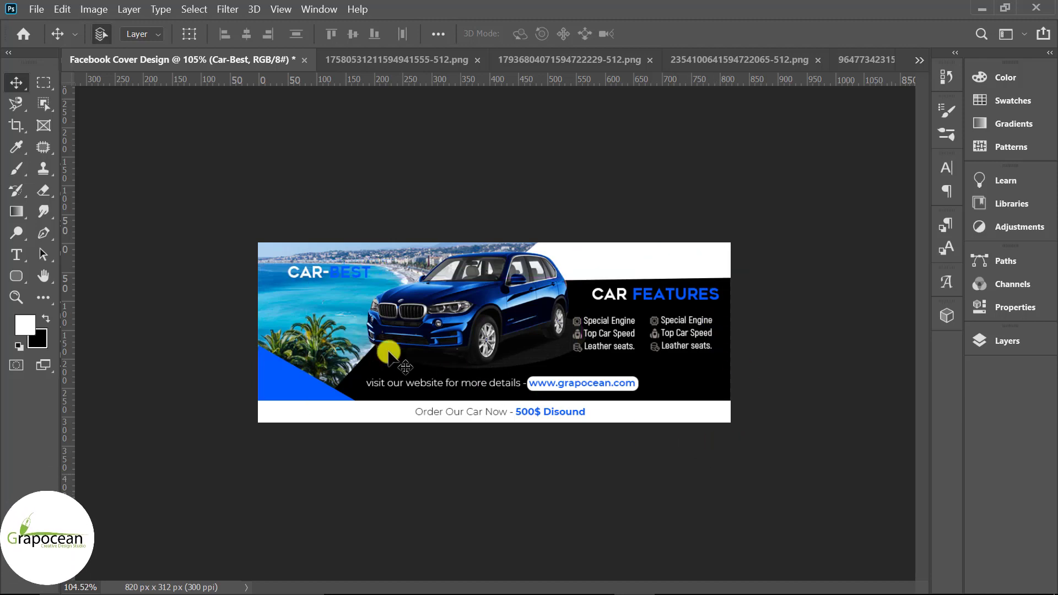
scroll(366, 354, up, 2)
Replace the CAR-BEST title text with the new headline wording, correcting a typo.
click(16, 255)
click(327, 237)
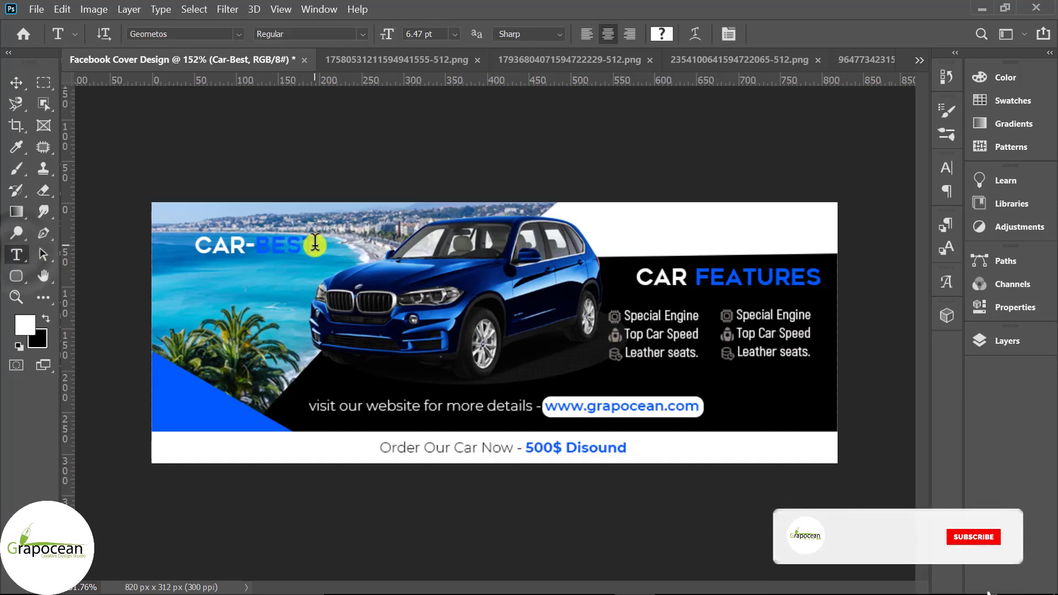
key(ctrl+a)
key(BackSpace)
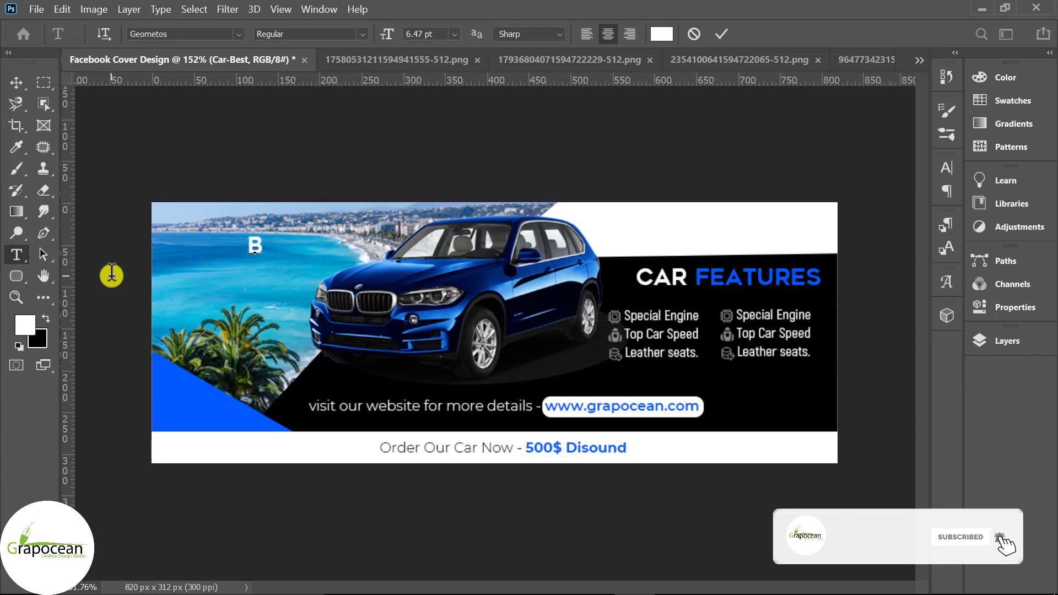
text(UUY)
key(BackSpace)
key(BackSpace)
key(BackSpace)
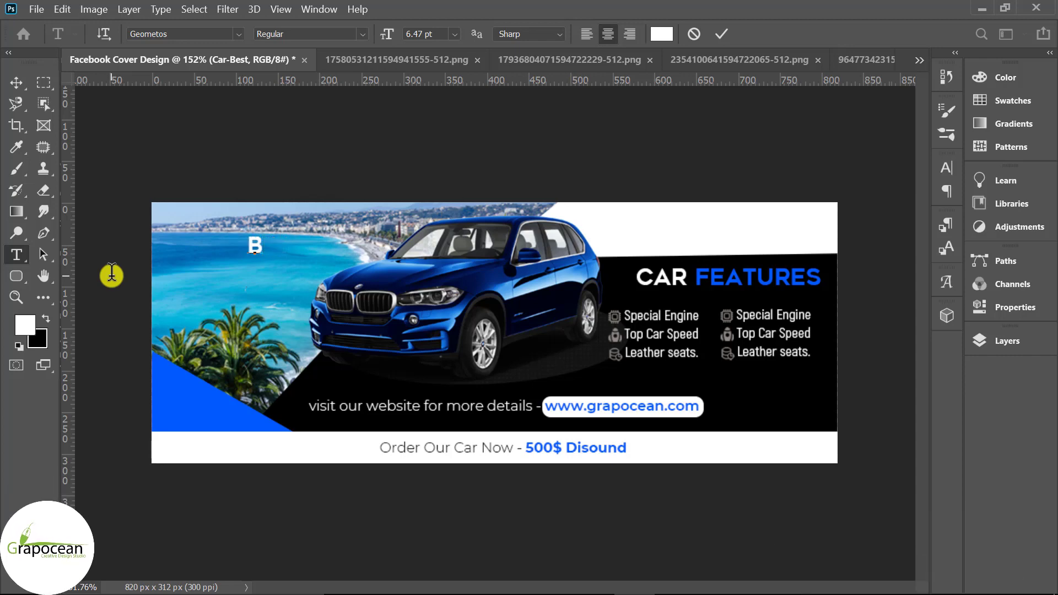
text(YOUR DESIGN)
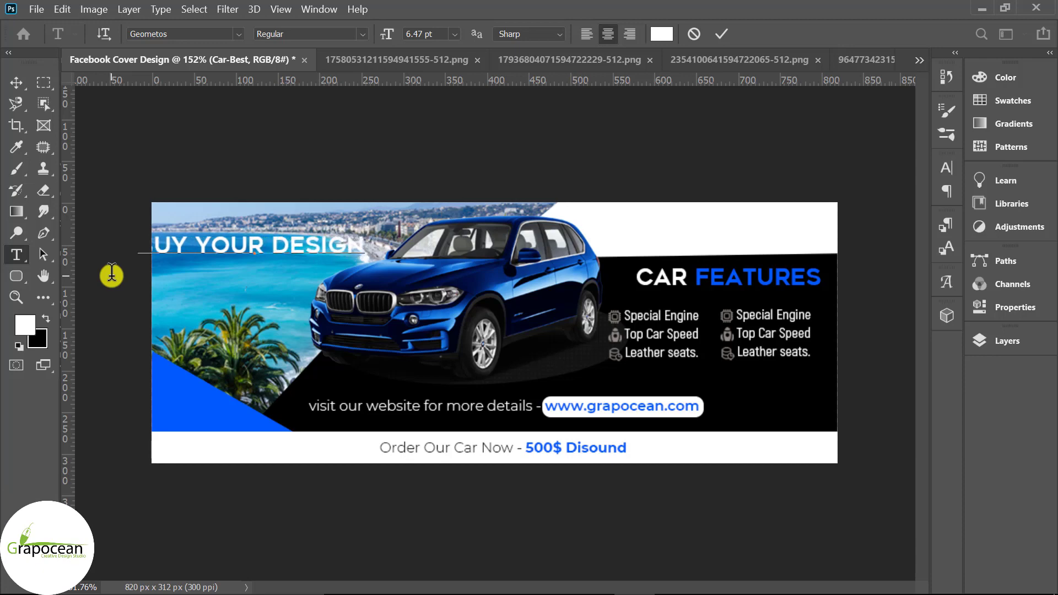
text( FORM US)
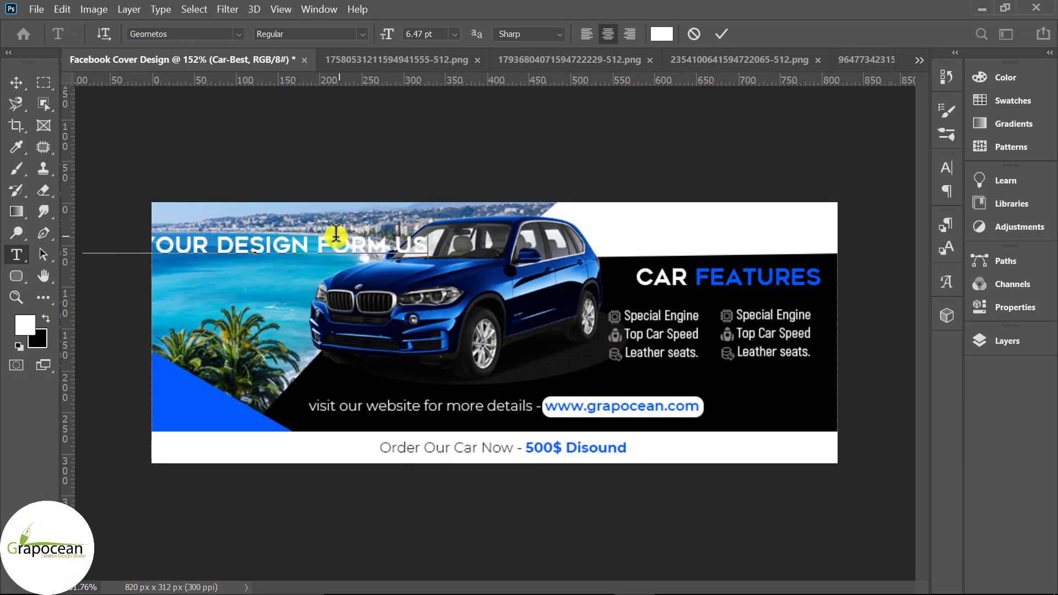
Break the headline into three lines (BUY YOUR / DESIGN / FORM US) and select all of it.
click(322, 241)
key(Return)
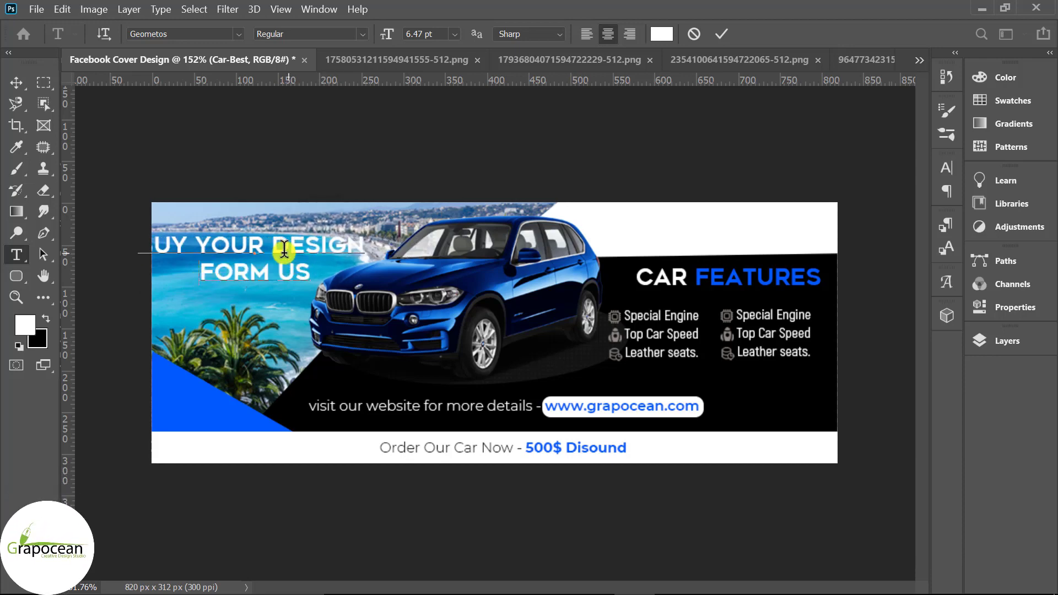
click(278, 248)
key(Return)
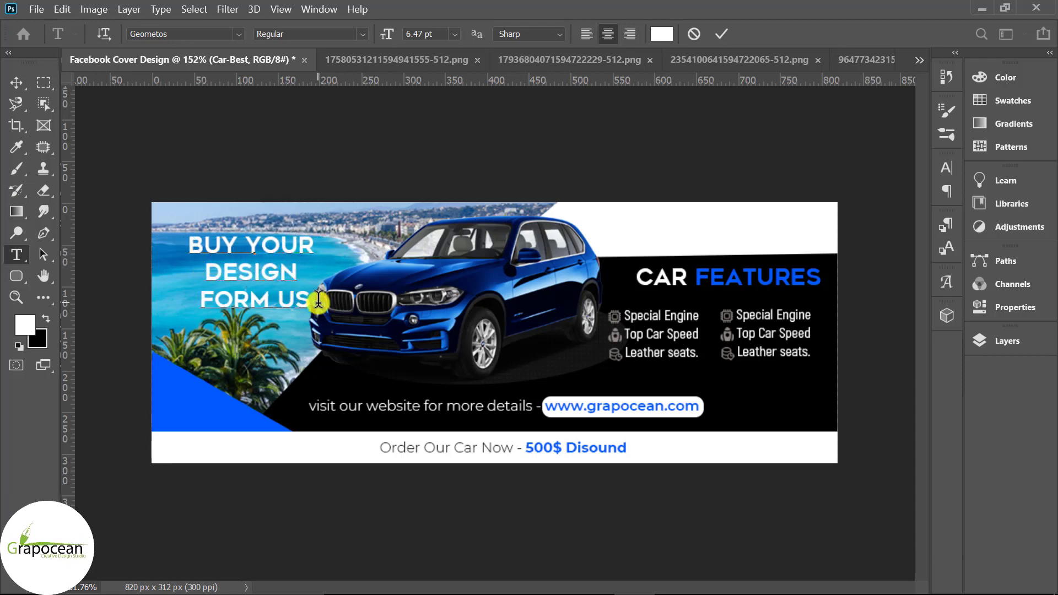
drag(318, 300, 166, 248)
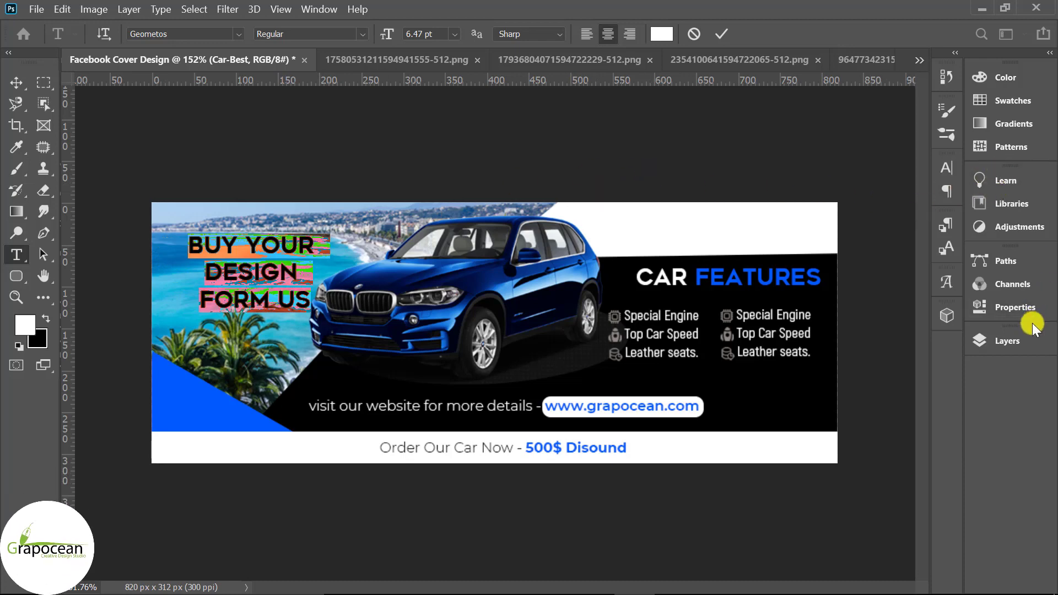
click(1019, 339)
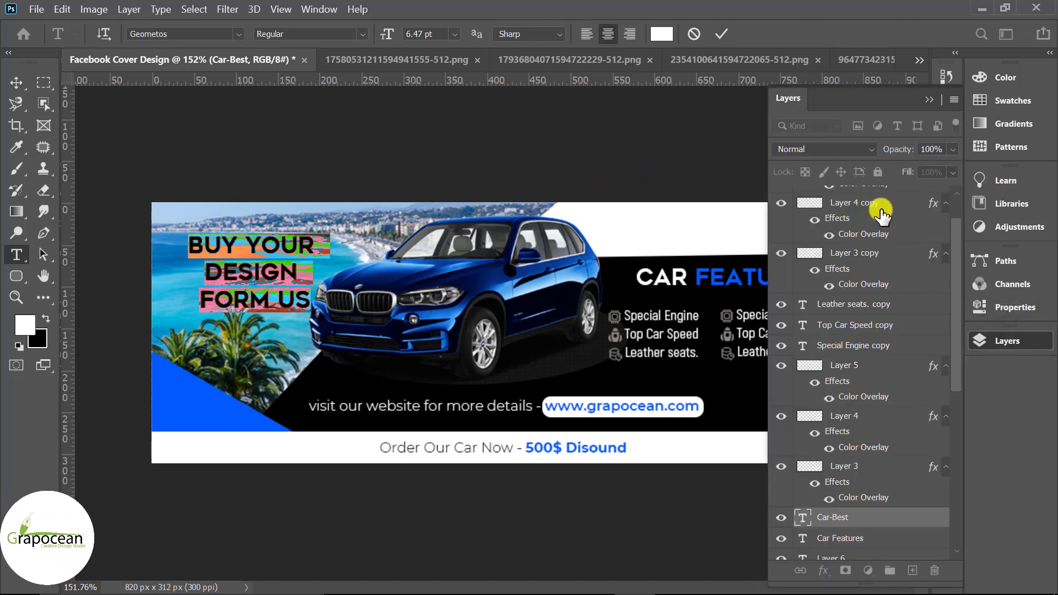
Tighten the headline's leading to about 6 pt and tracking to -60 in the Character panel.
click(924, 98)
click(946, 167)
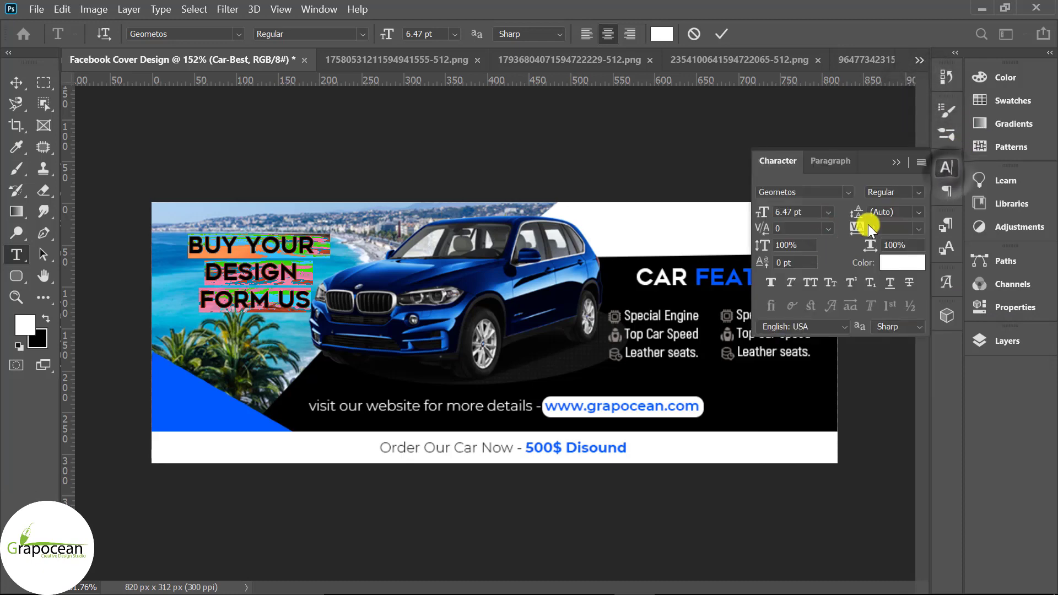
drag(858, 217, 849, 217)
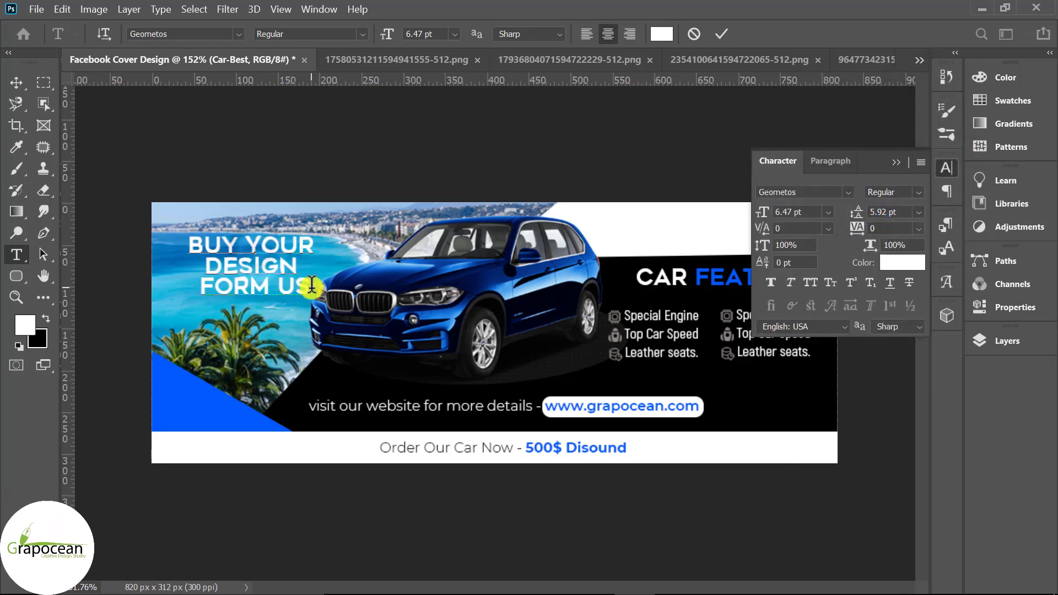
drag(307, 287, 199, 236)
drag(858, 216, 860, 217)
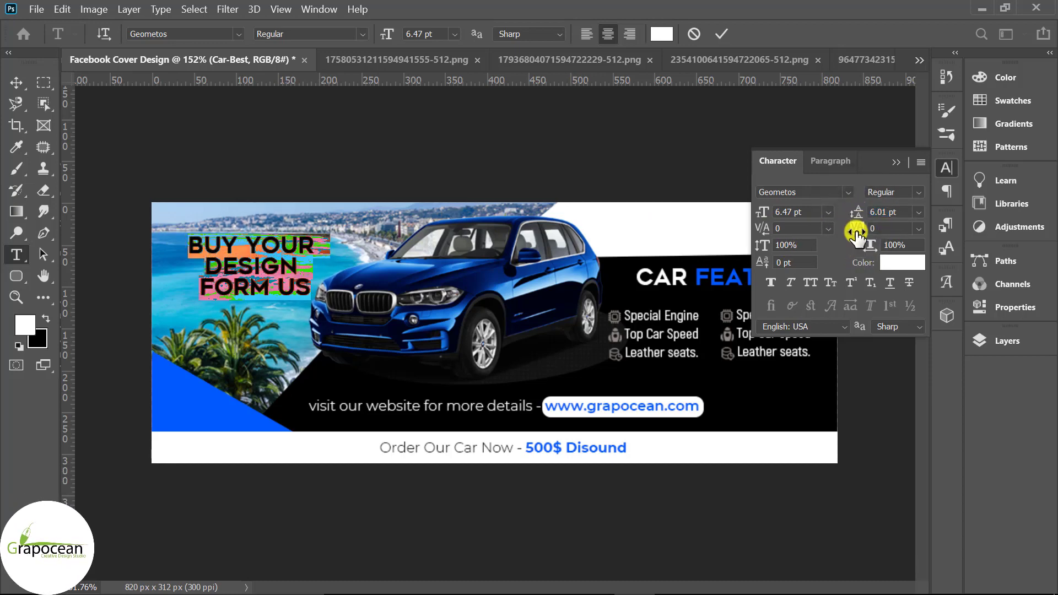
drag(856, 233, 855, 234)
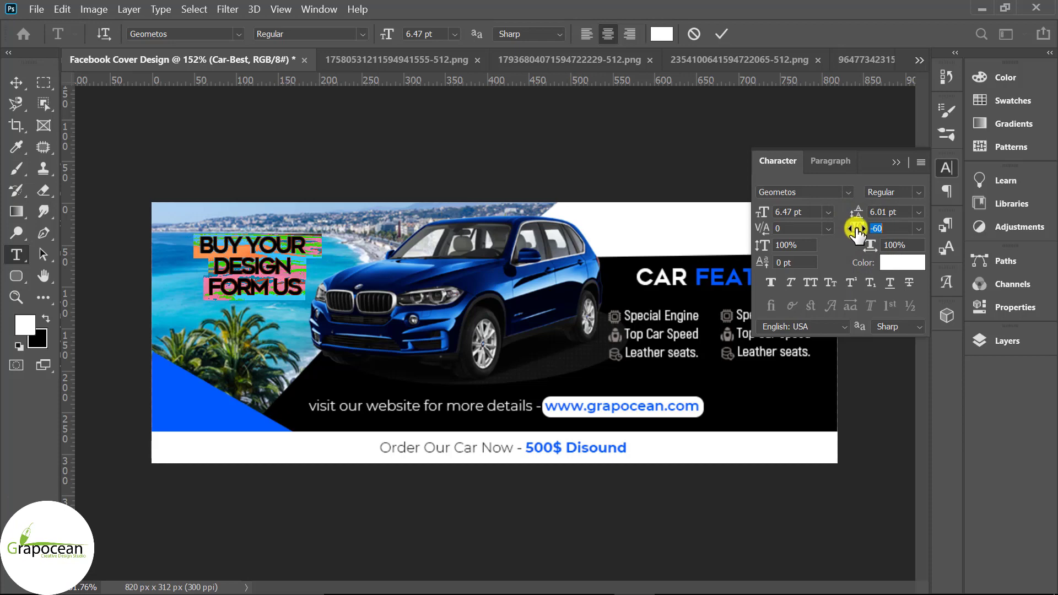
Commit the headline text and nudge it slightly up and left.
click(307, 290)
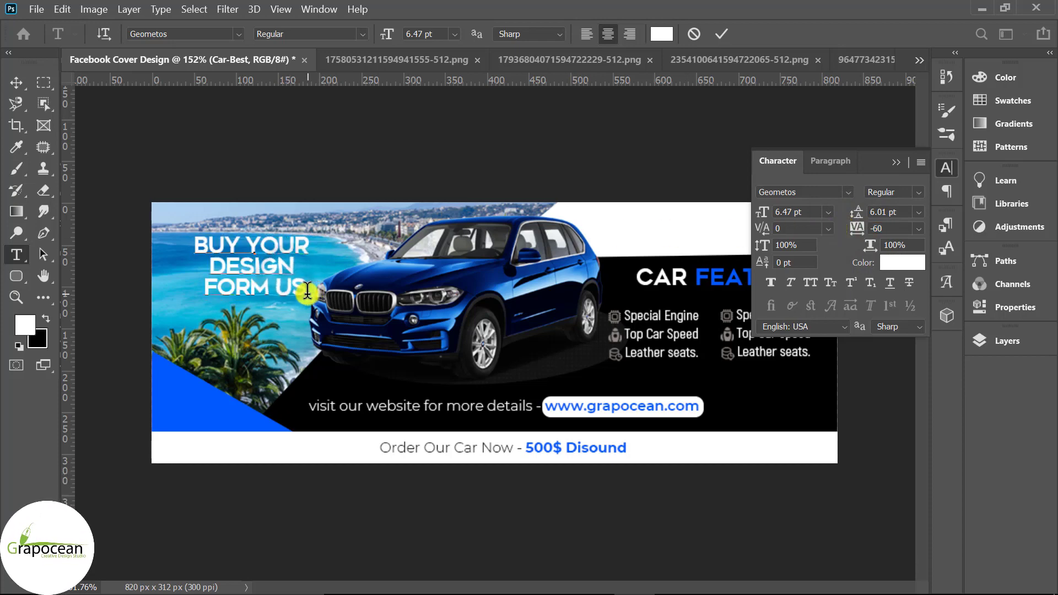
click(16, 82)
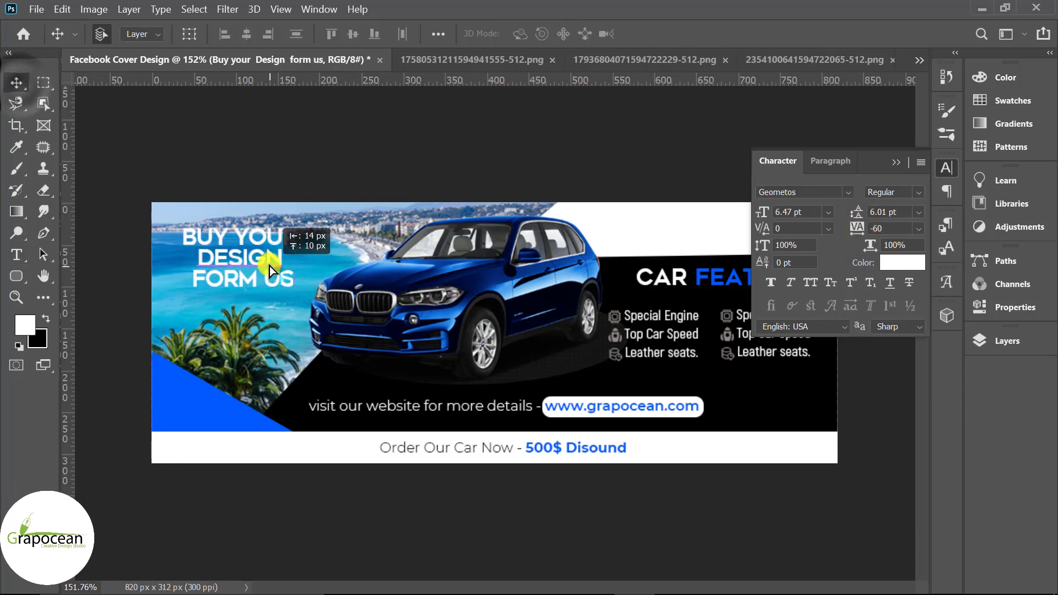
drag(279, 282, 271, 277)
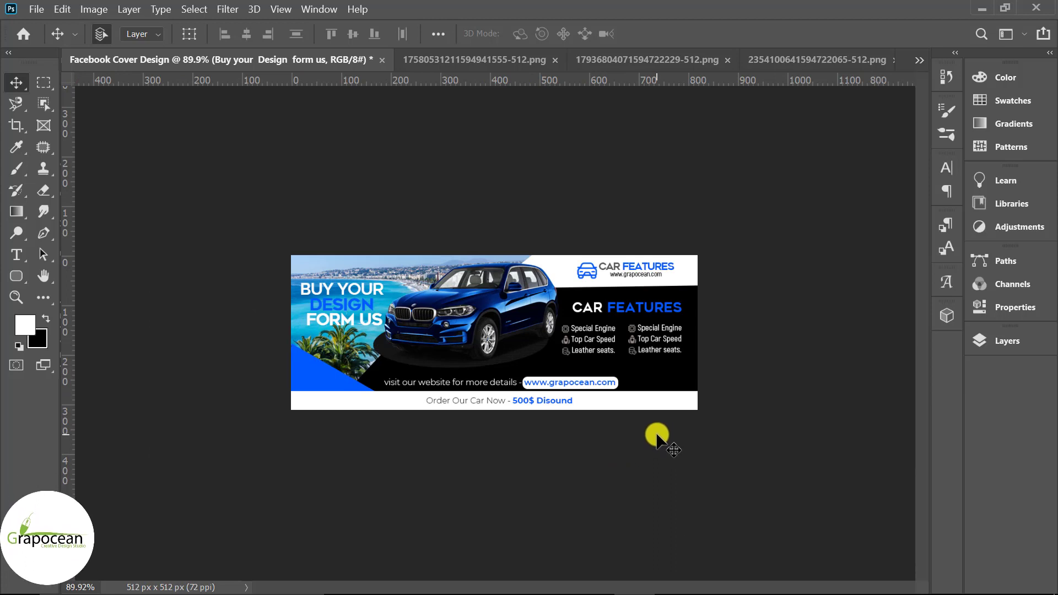
Draw a six-sided polygon over the car's front.
right_click(16, 276)
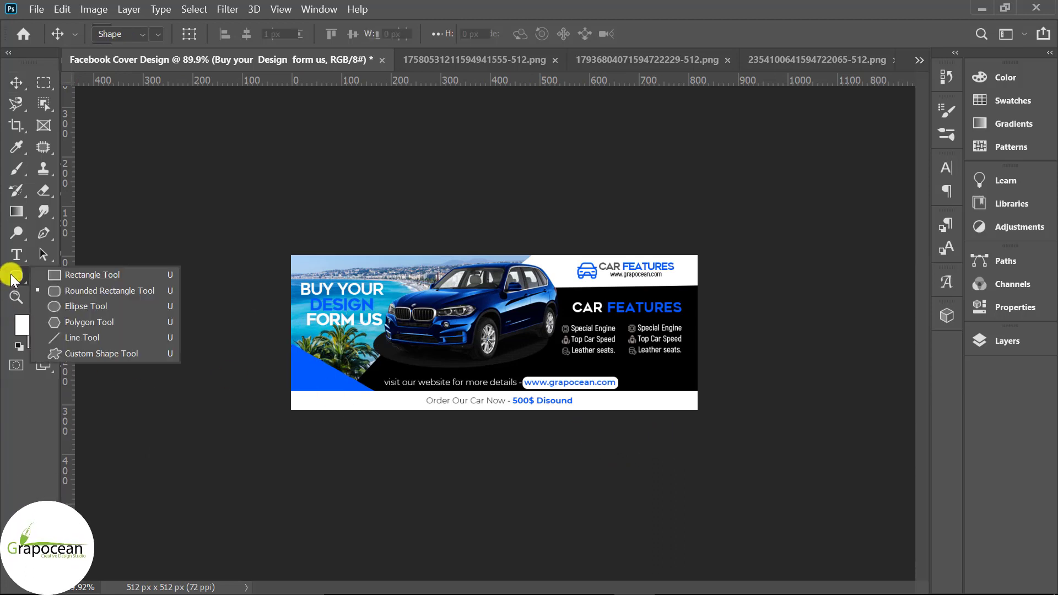
click(82, 321)
drag(420, 354, 460, 356)
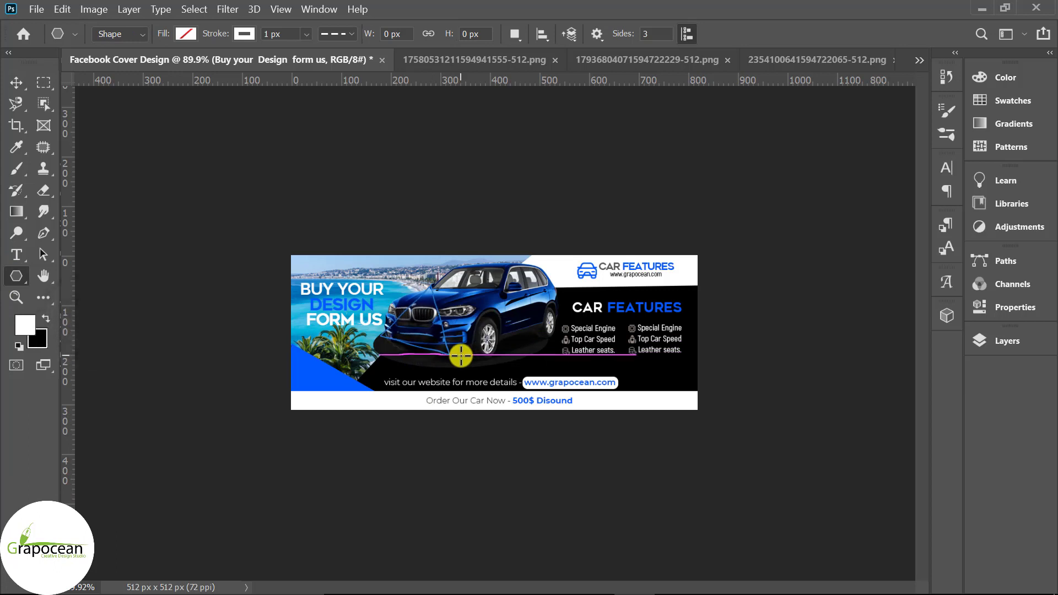
click(653, 34)
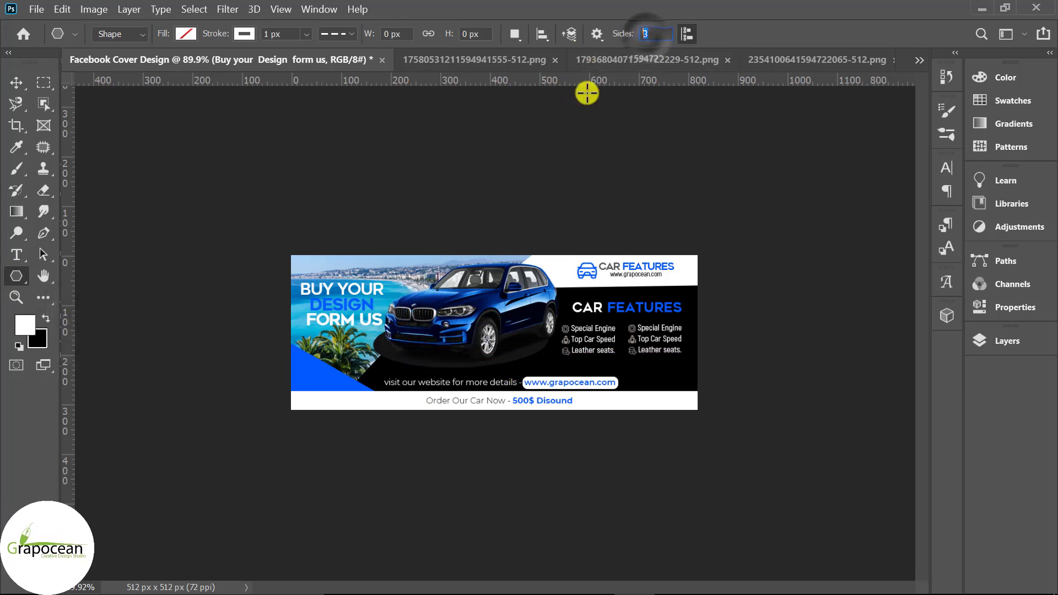
text(+6)
key(BackSpace)
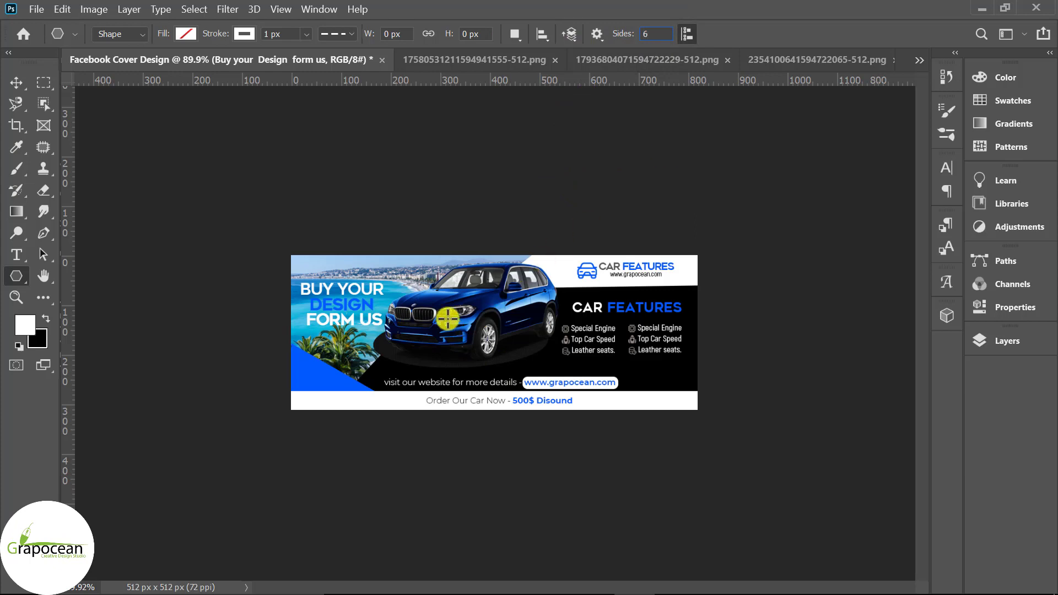
drag(447, 319, 459, 346)
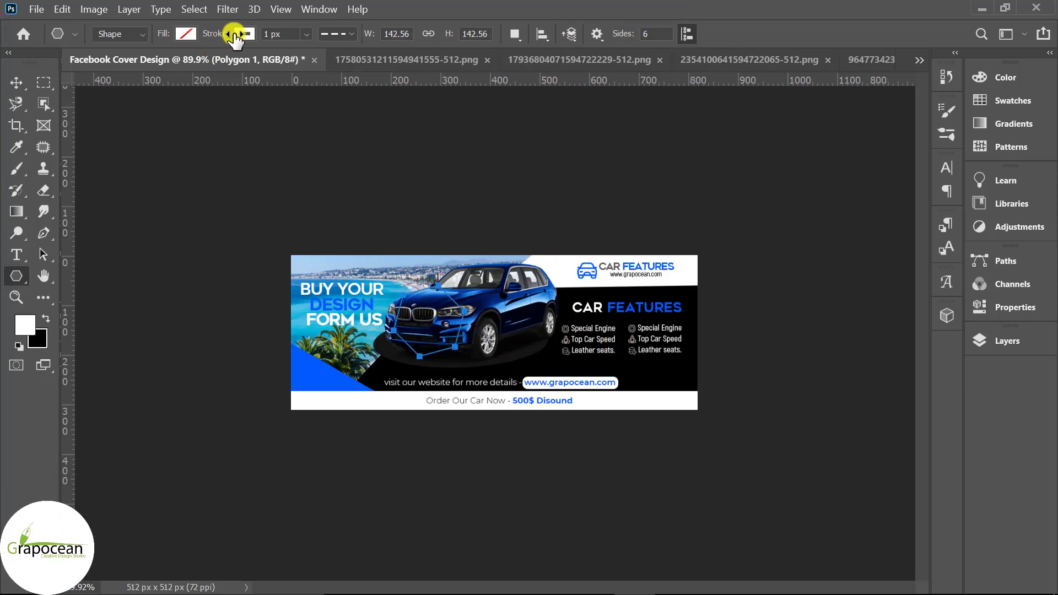
Give the hexagon a white fill with no stroke and move it right across the car.
click(243, 34)
click(148, 65)
click(185, 33)
click(126, 121)
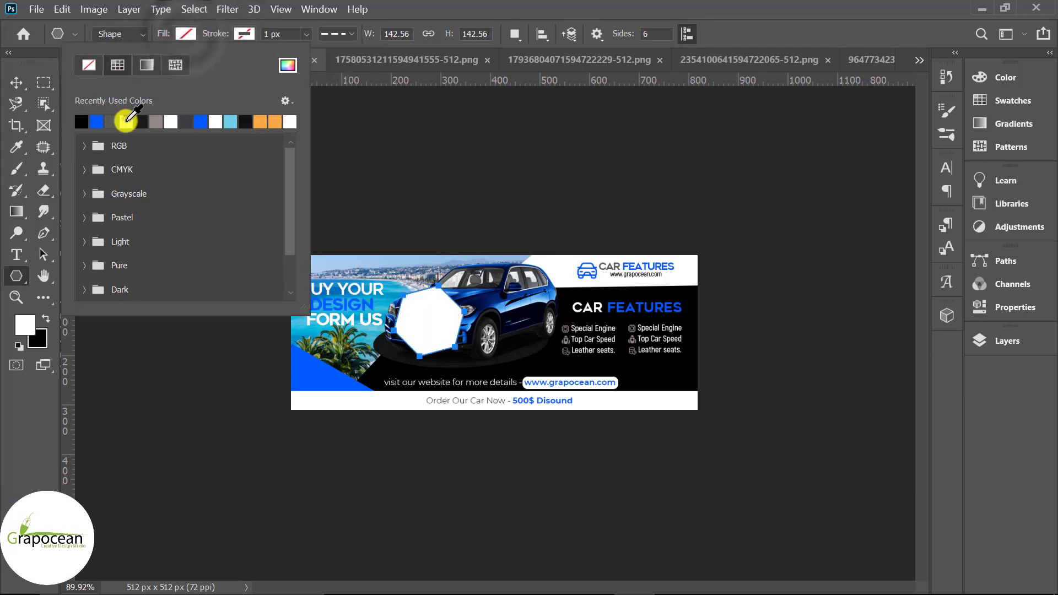
click(16, 82)
drag(422, 319, 485, 343)
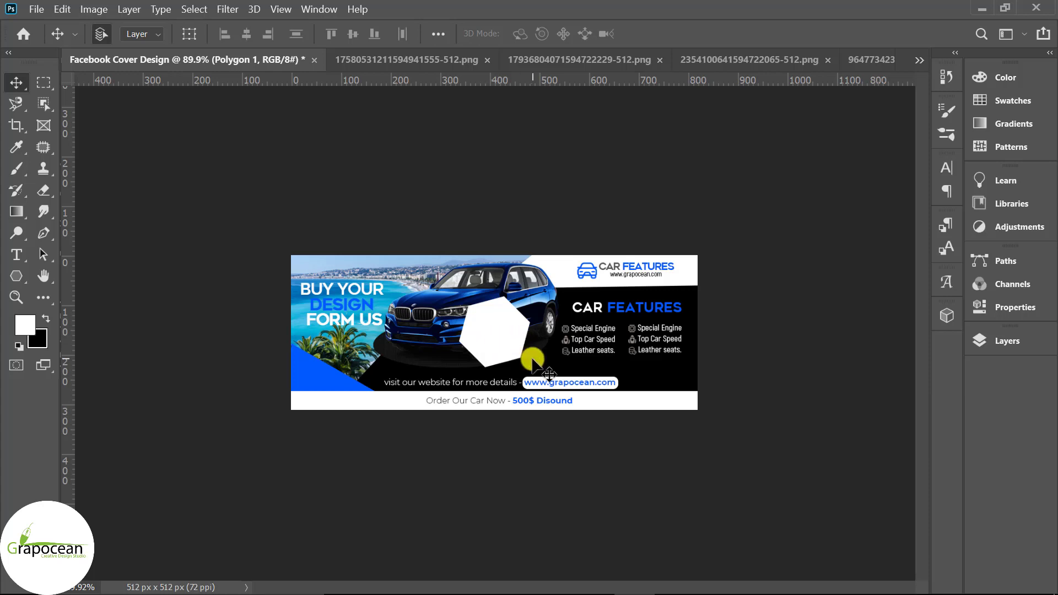
Shrink the hexagon, rotate it 45°, and place it on the car's front.
key(ctrl+t)
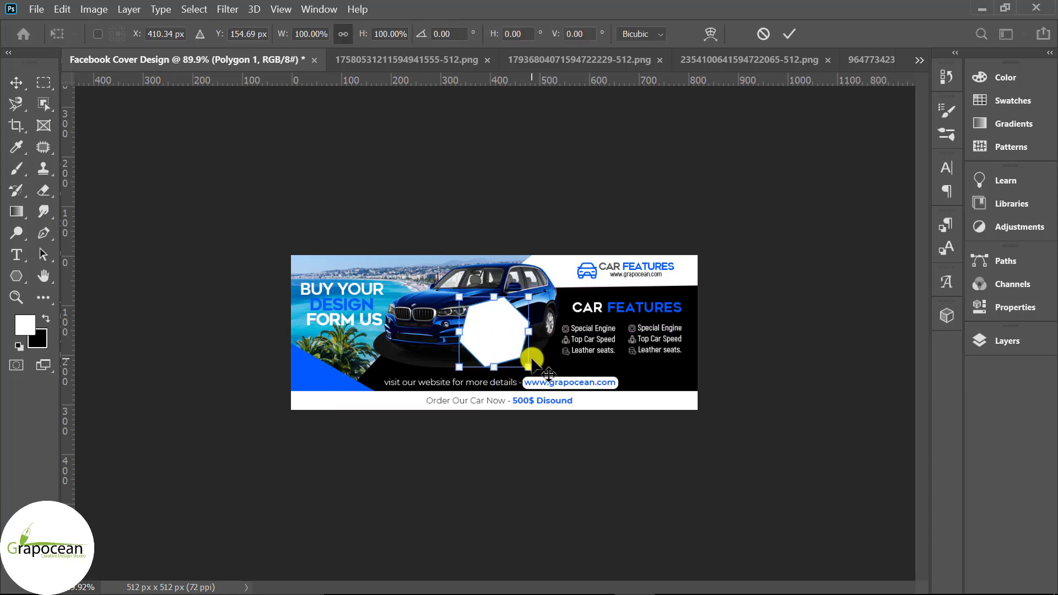
mouse_move(528, 367)
mouse_down()
mouse_move(520, 365)
mouse_move(594, 287)
mouse_up()
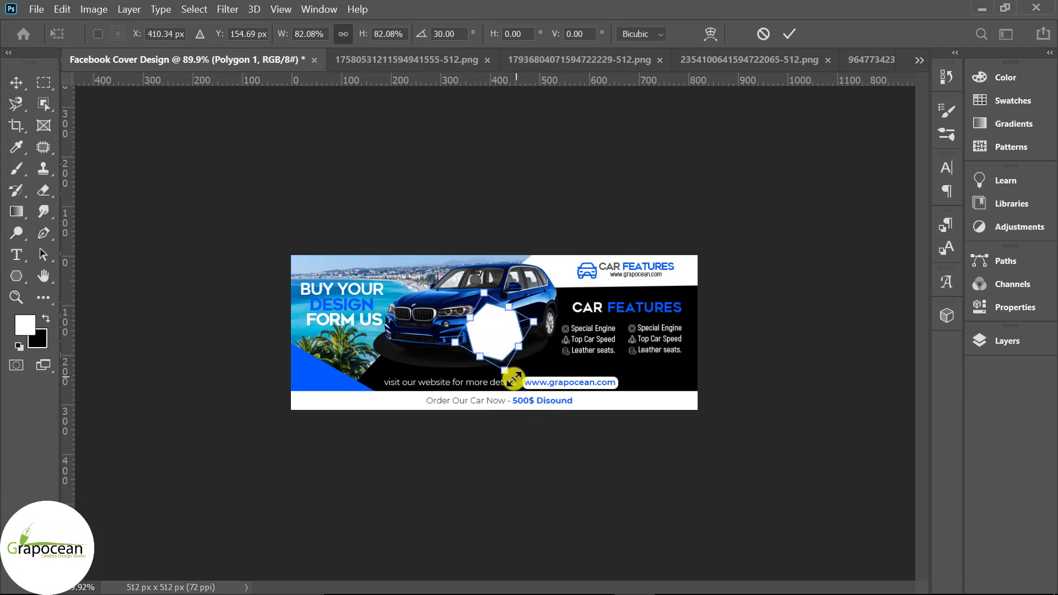
drag(513, 379, 501, 382)
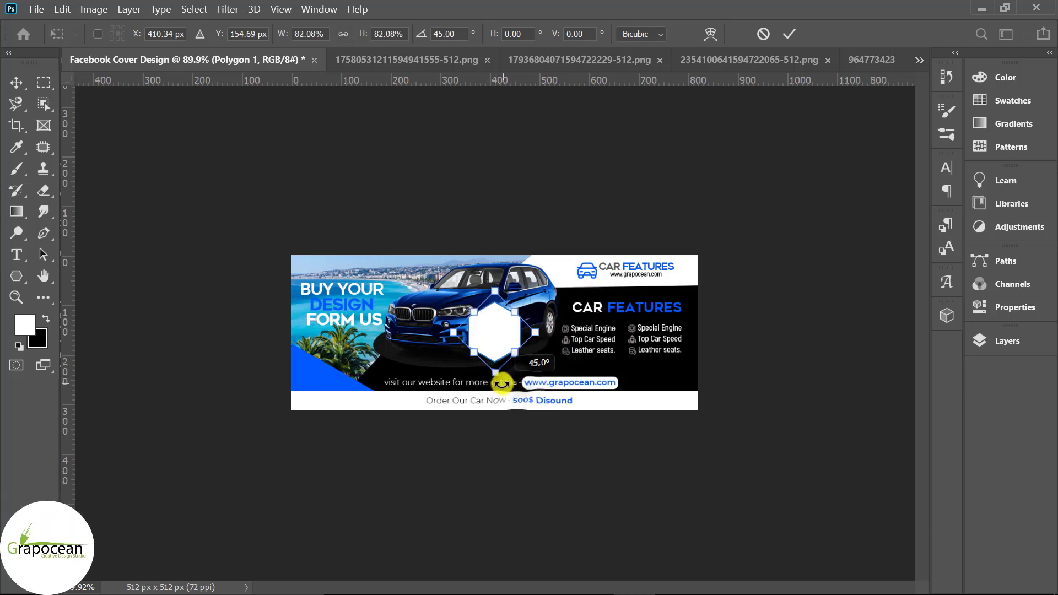
key(Return)
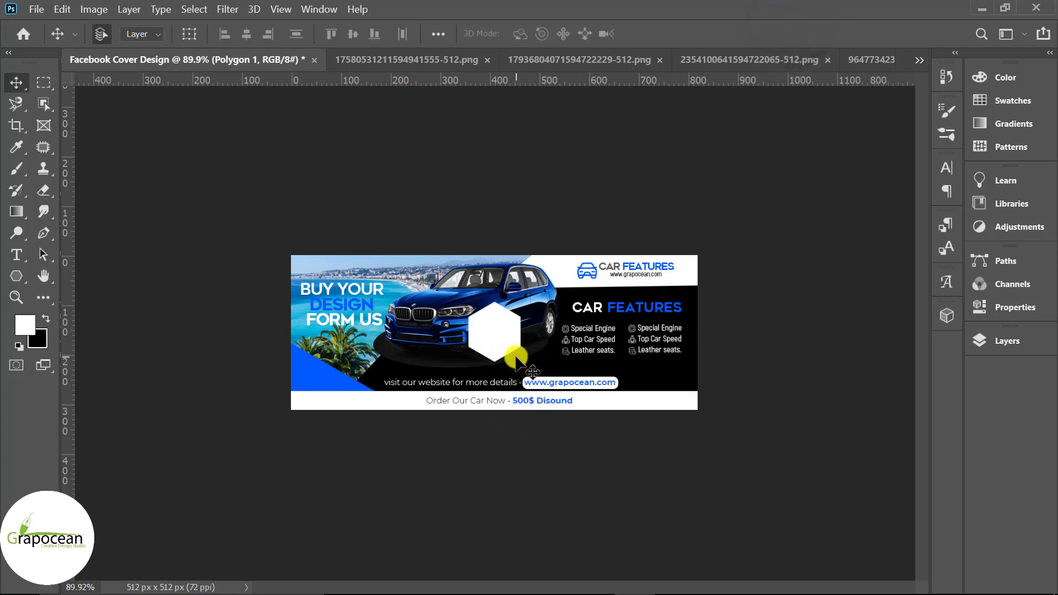
scroll(494, 333, up, 2)
mouse_move(499, 347)
mouse_down()
mouse_move(457, 339)
mouse_move(474, 334)
mouse_up()
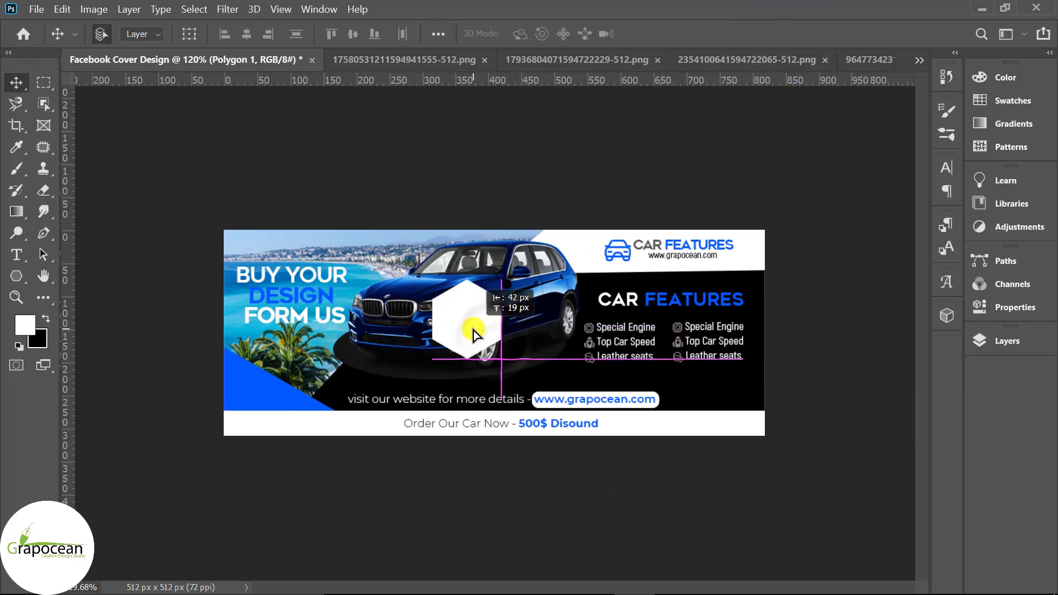
Set the hexagon to 60% opacity and add a half-size copy just to its right.
click(1038, 333)
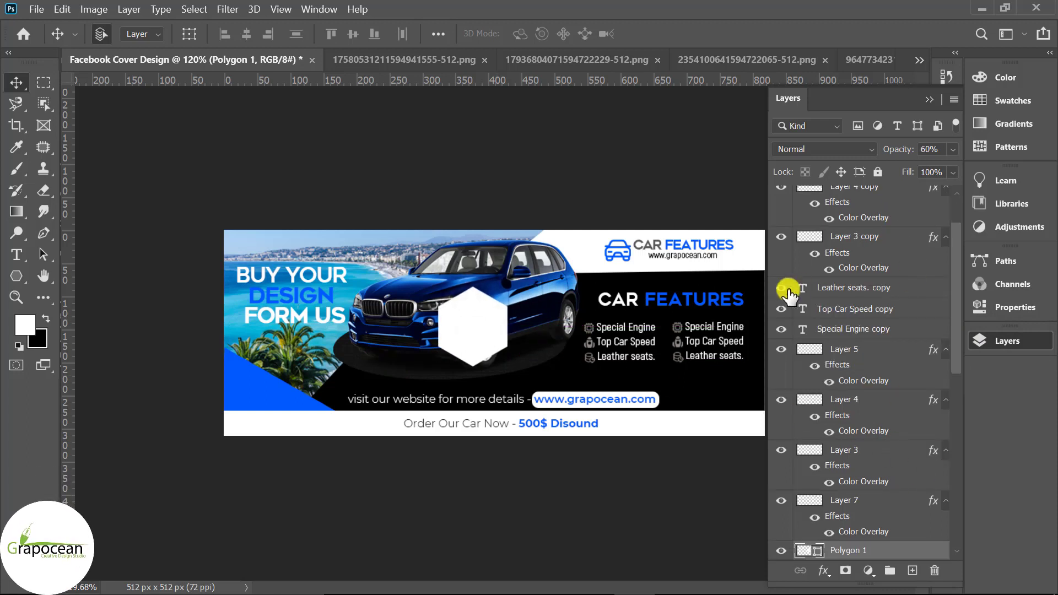
key(6)
alt+drag(474, 334, 544, 330)
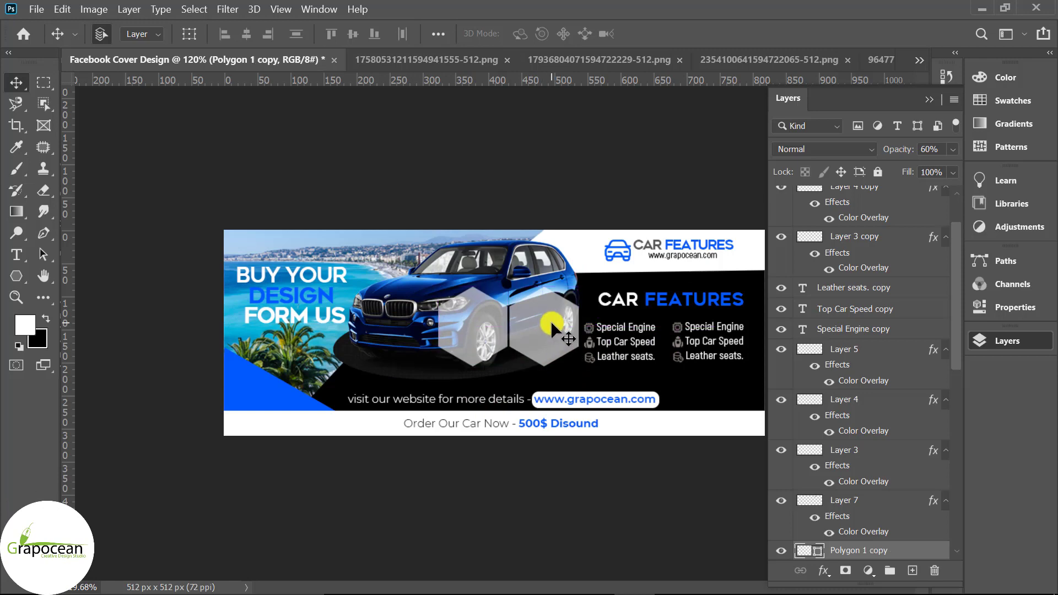
key(ctrl+t)
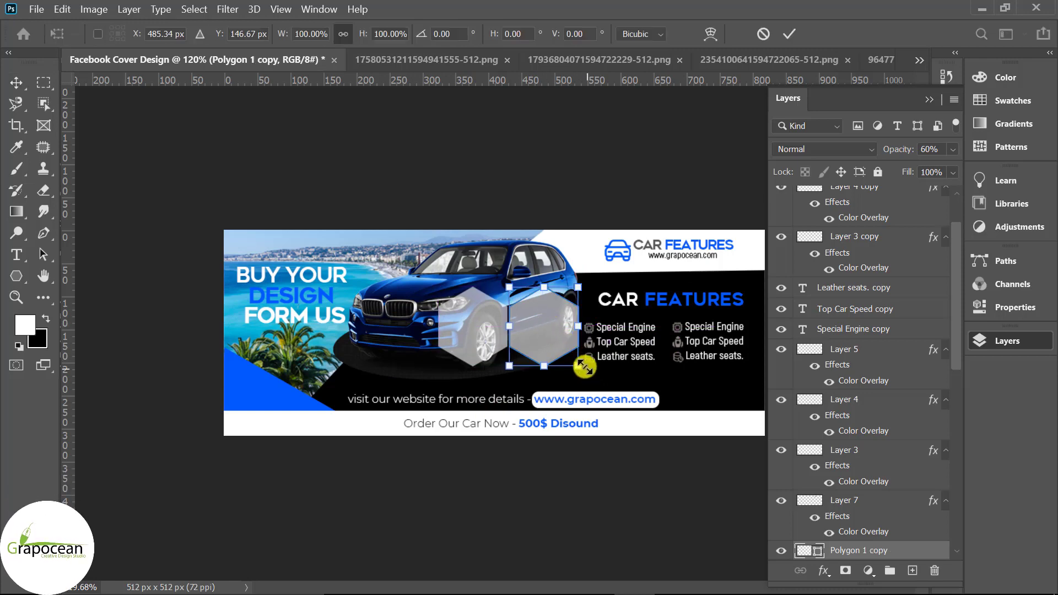
mouse_move(579, 360)
mouse_down()
mouse_move(559, 350)
mouse_move(509, 388)
mouse_move(533, 321)
mouse_up()
scroll(559, 350, up, 3)
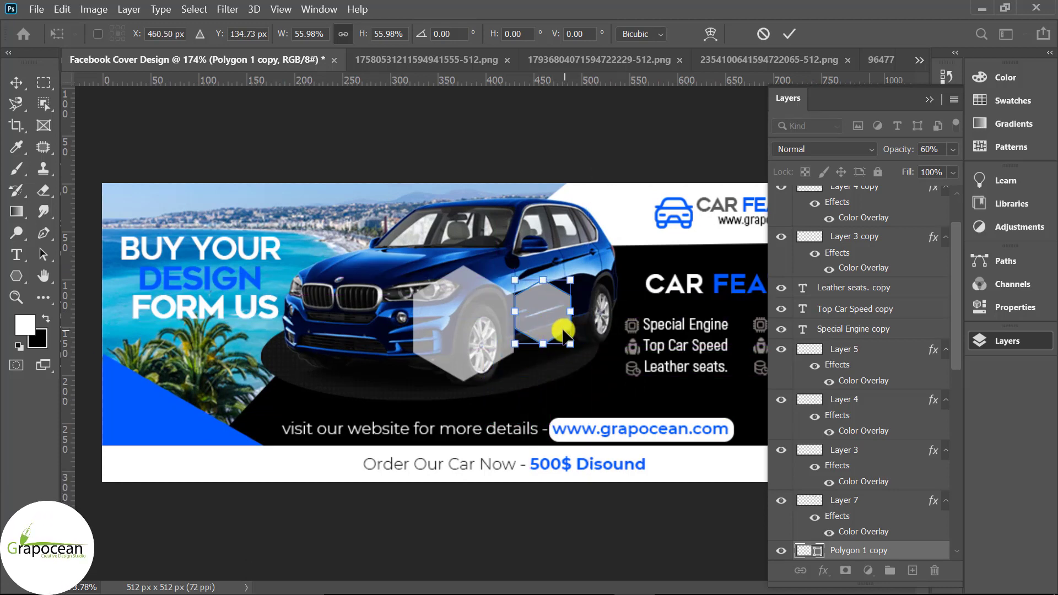
drag(533, 322, 537, 314)
key(Down)
key(Right)
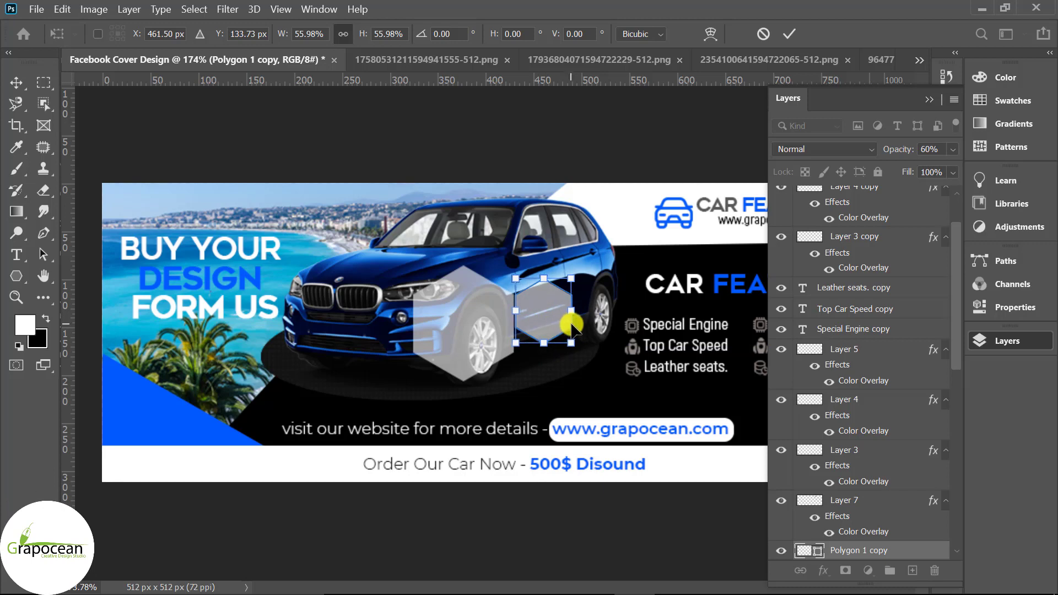
click(789, 34)
scroll(591, 313, down, 2)
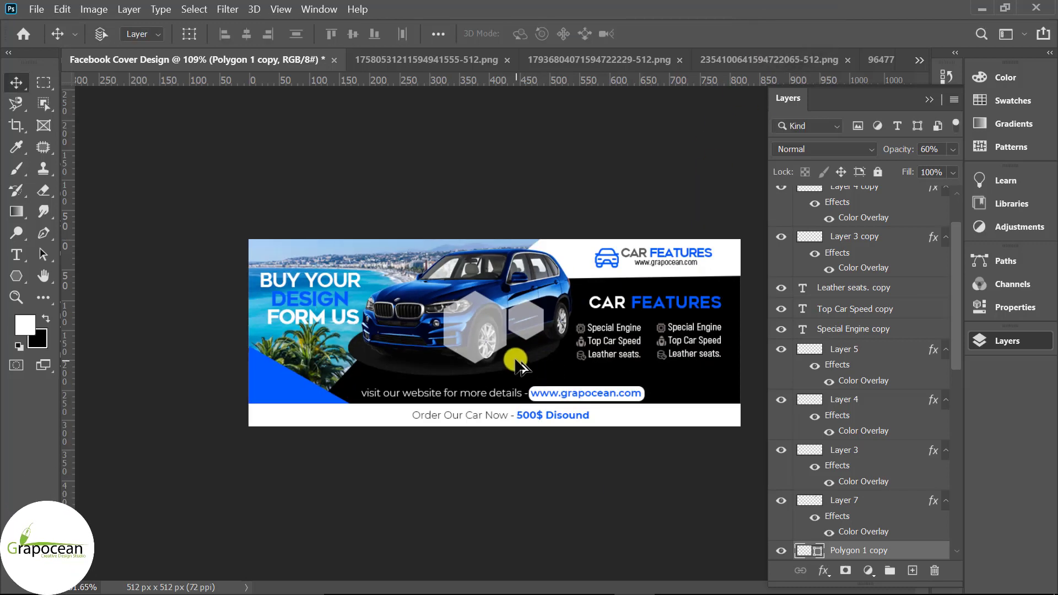
scroll(491, 330, up, 1)
Add a third hexagon copy above the original, scaled to about 70%.
drag(491, 331, 584, 305)
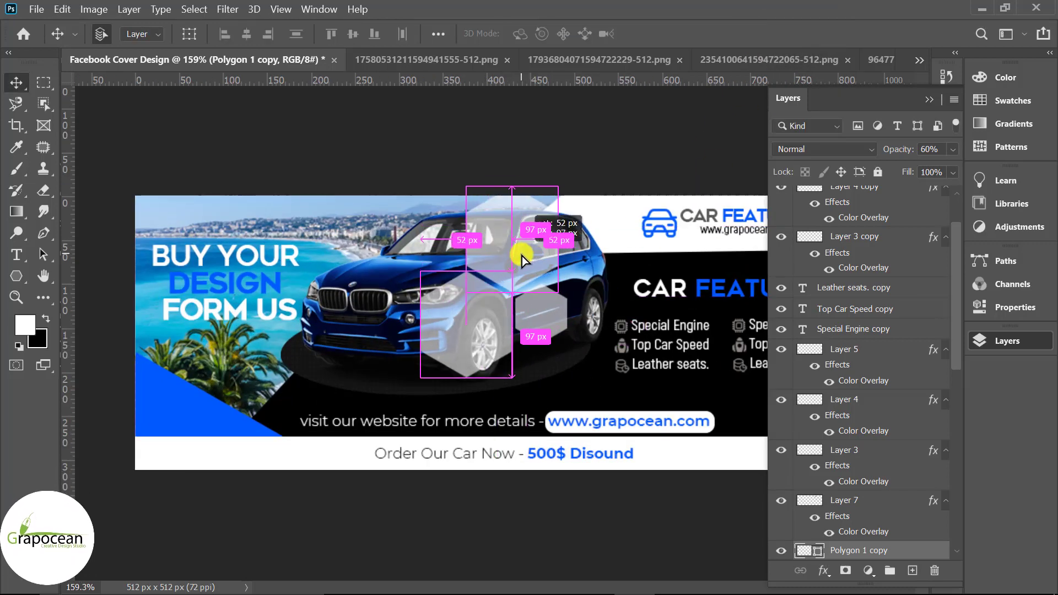
scroll(550, 286, down, 2)
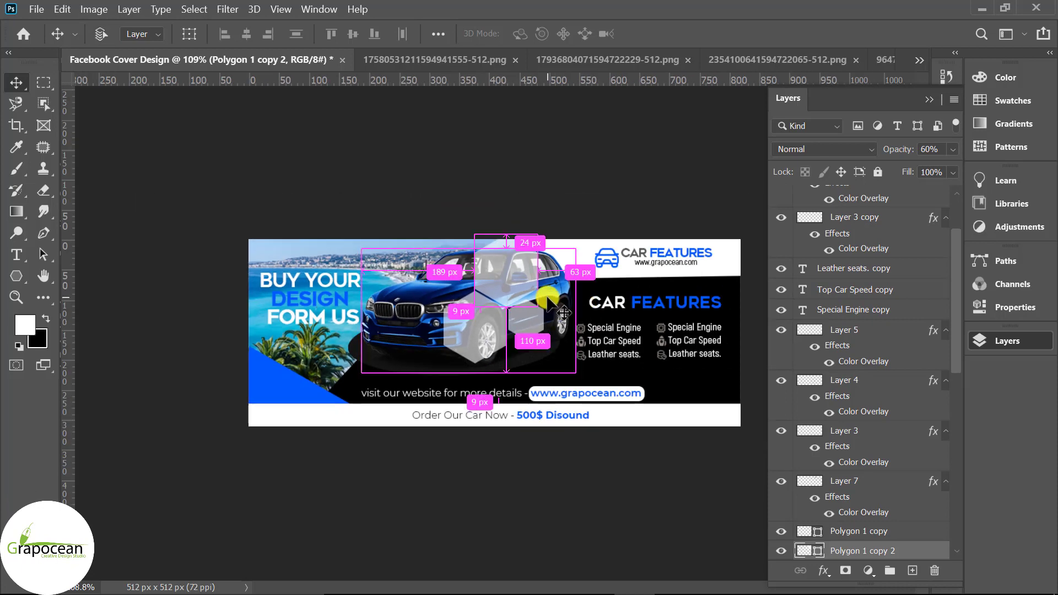
key(ctrl+t)
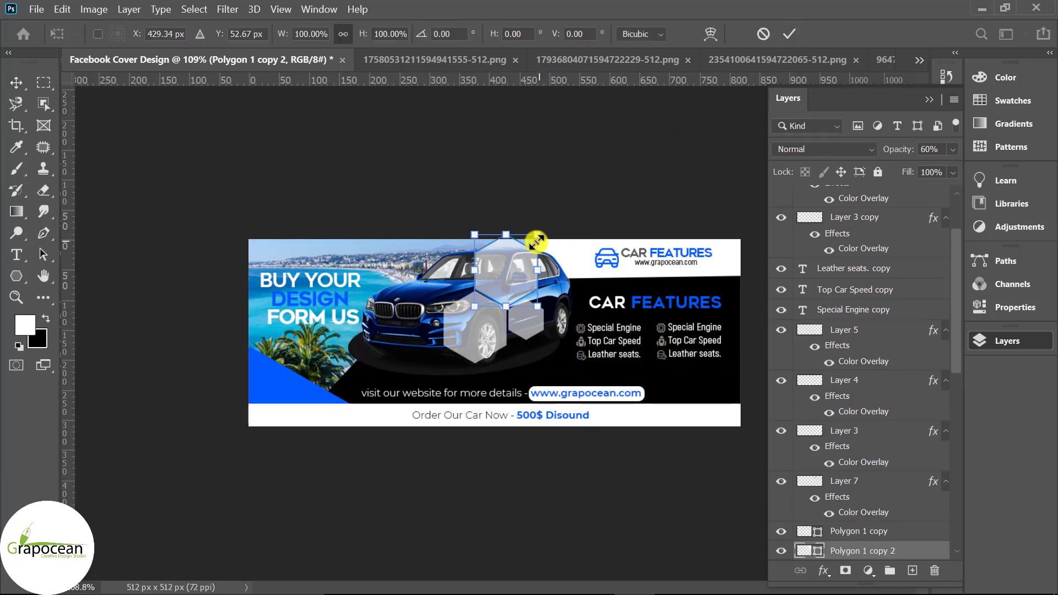
mouse_move(535, 242)
mouse_down()
mouse_move(526, 252)
mouse_move(514, 239)
mouse_up()
scroll(509, 295, up, 2)
scroll(509, 295, up, 2)
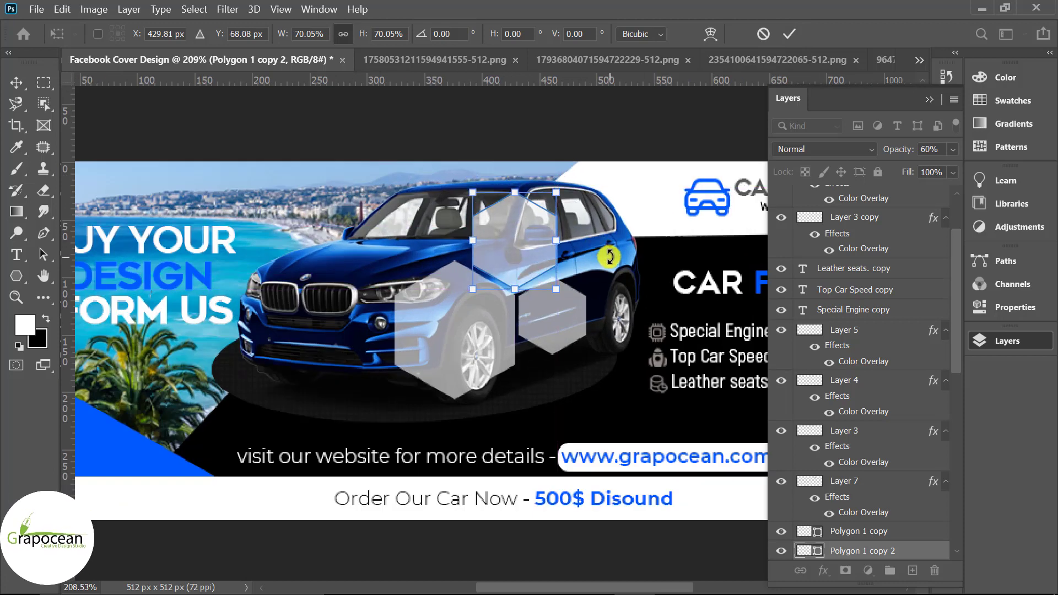
key(Down)
key(Down)
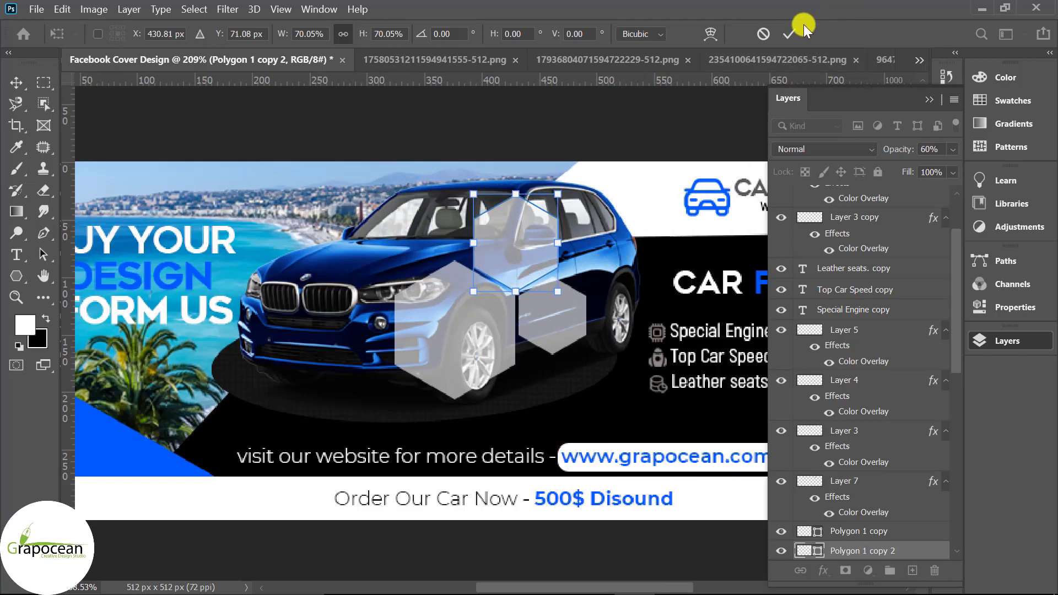
click(790, 33)
scroll(578, 371, down, 3)
scroll(579, 390, down, 2)
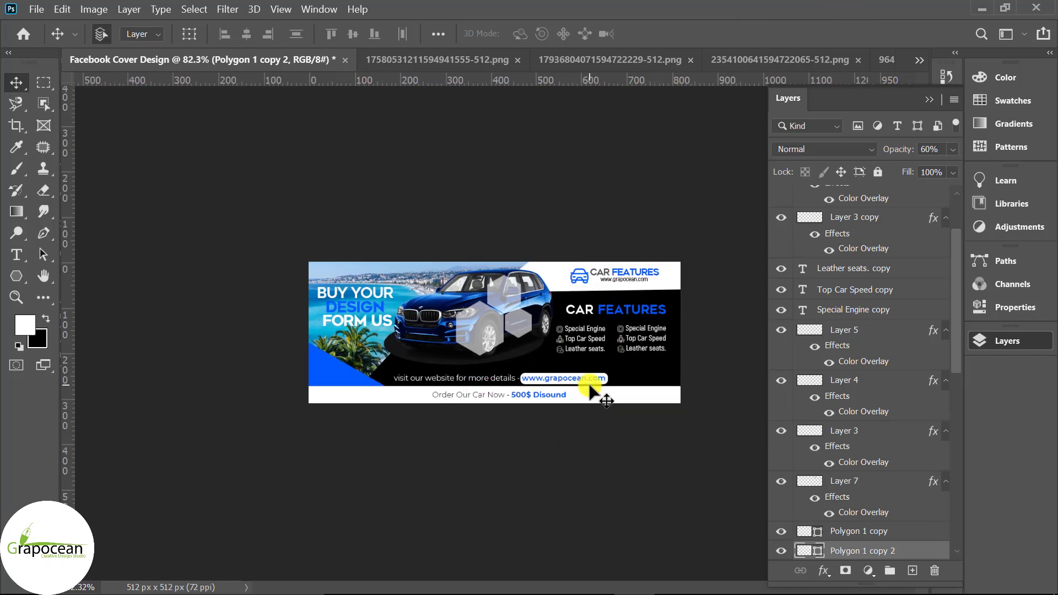
scroll(589, 391, up, 2)
scroll(869, 474, down, 3)
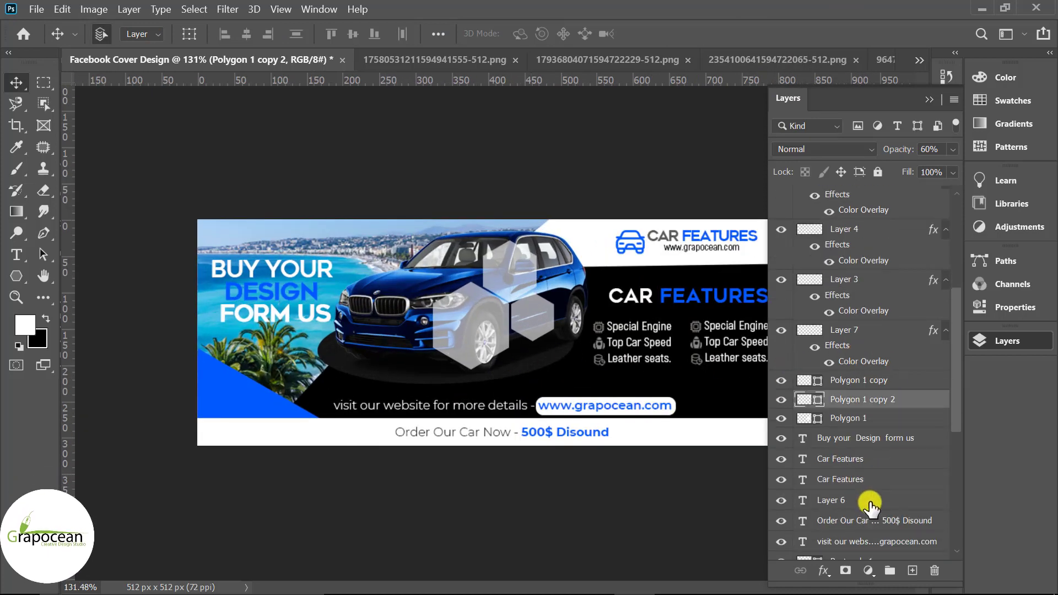
Scale the three-hexagon cluster down slightly and move it left over the car's front.
shift+click(869, 422)
shift+click(877, 379)
key(ctrl+t)
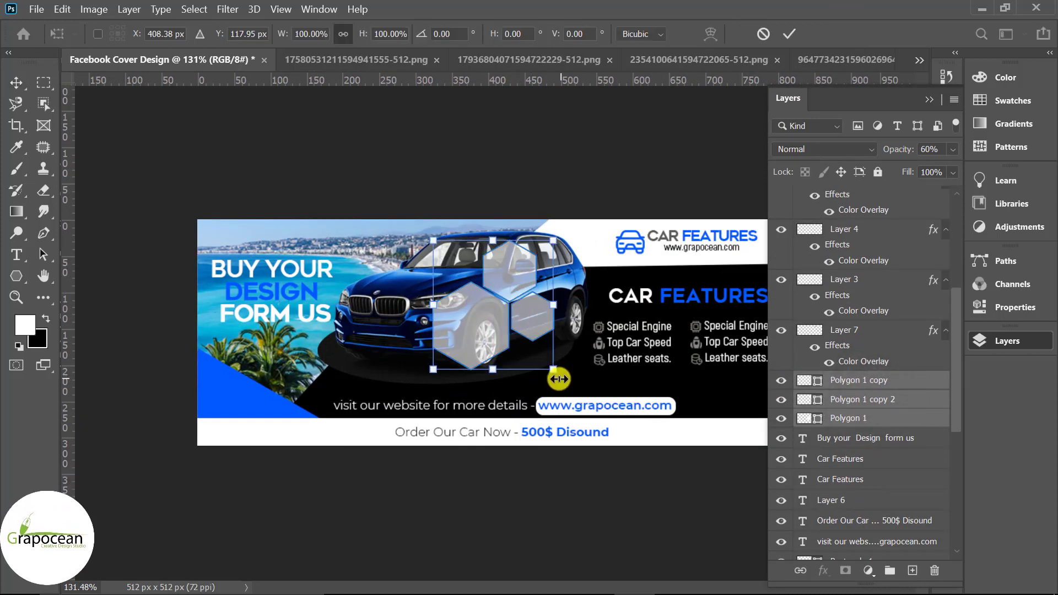
drag(558, 380, 537, 362)
drag(491, 287, 454, 296)
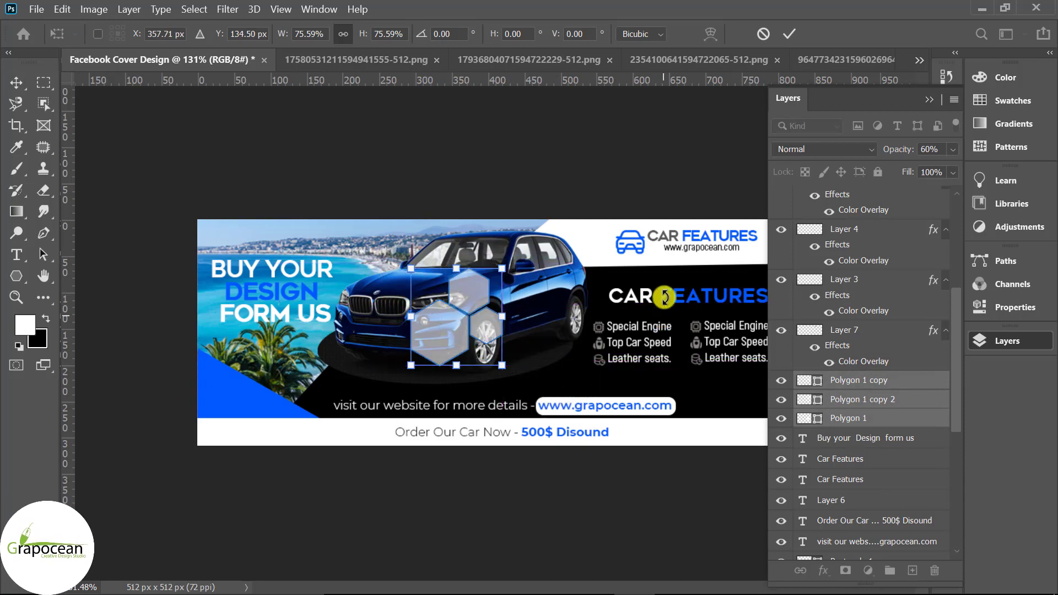
click(787, 33)
Keep the hexagons as separate layers; copy the cluster to top-left, move the original lower-left.
key(ctrl+alt+e)
key(ctrl+minus)
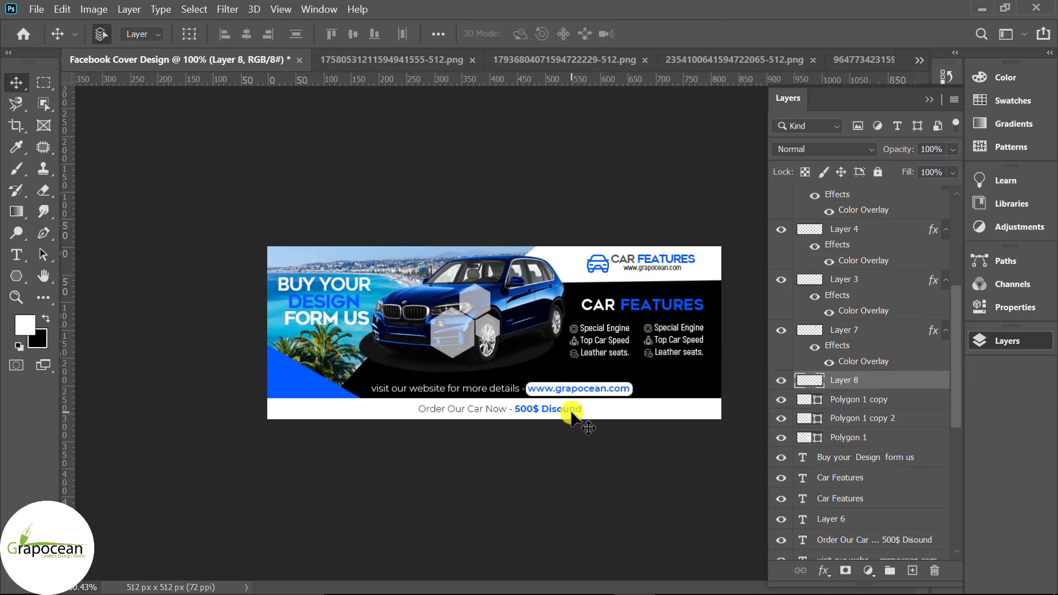
key(ctrl+z)
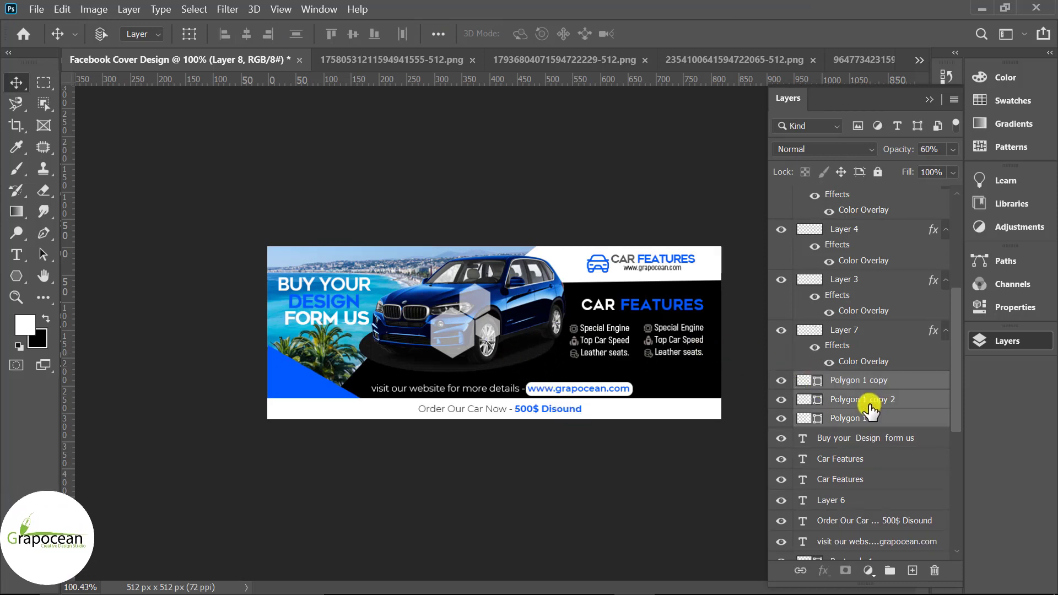
mouse_move(444, 309)
mouse_down()
mouse_move(296, 257)
mouse_move(312, 257)
mouse_up()
mouse_move(388, 351)
mouse_down()
mouse_move(320, 365)
mouse_move(332, 353)
mouse_up()
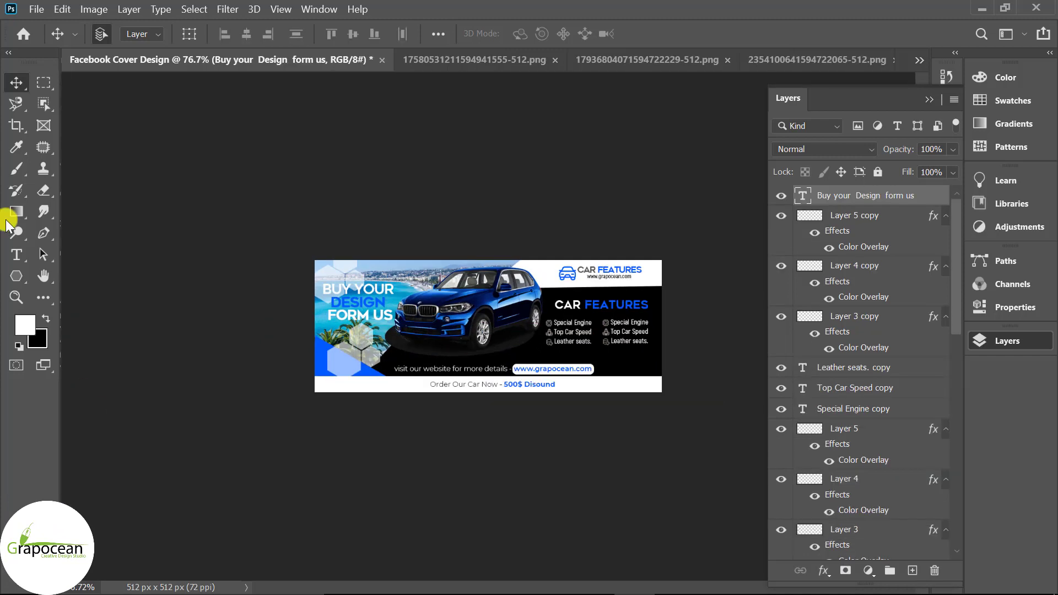
Draw a white, outline-free curved shape from beside the website link past the right edge.
click(44, 232)
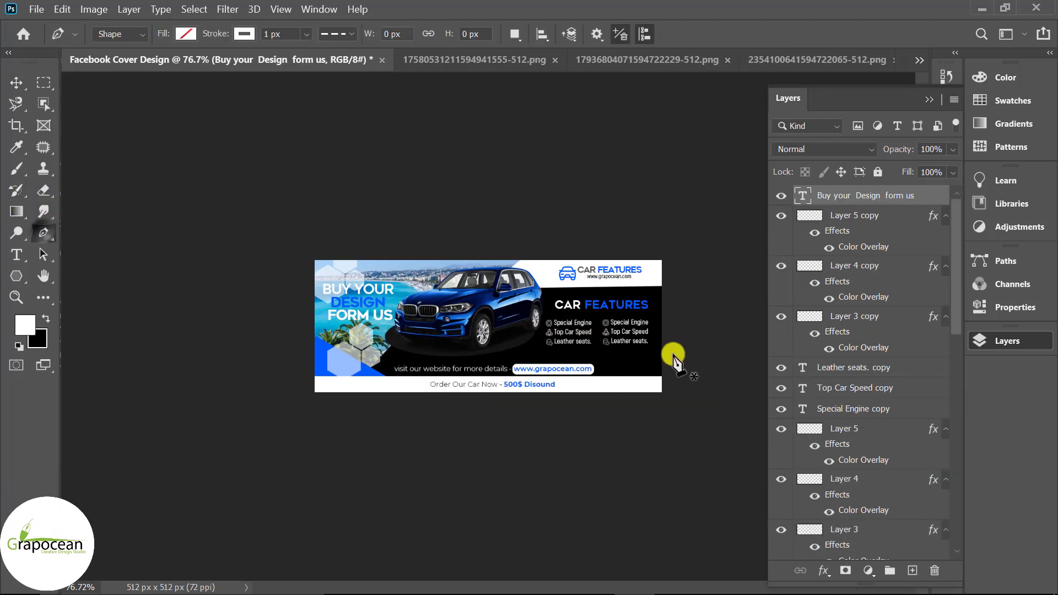
click(595, 376)
drag(686, 350, 752, 362)
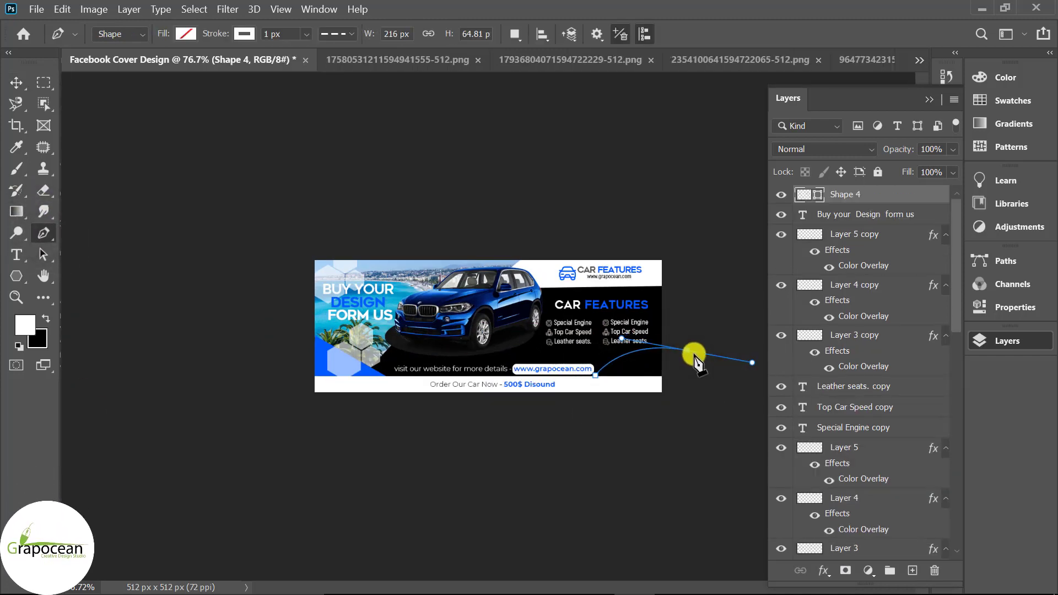
click(595, 375)
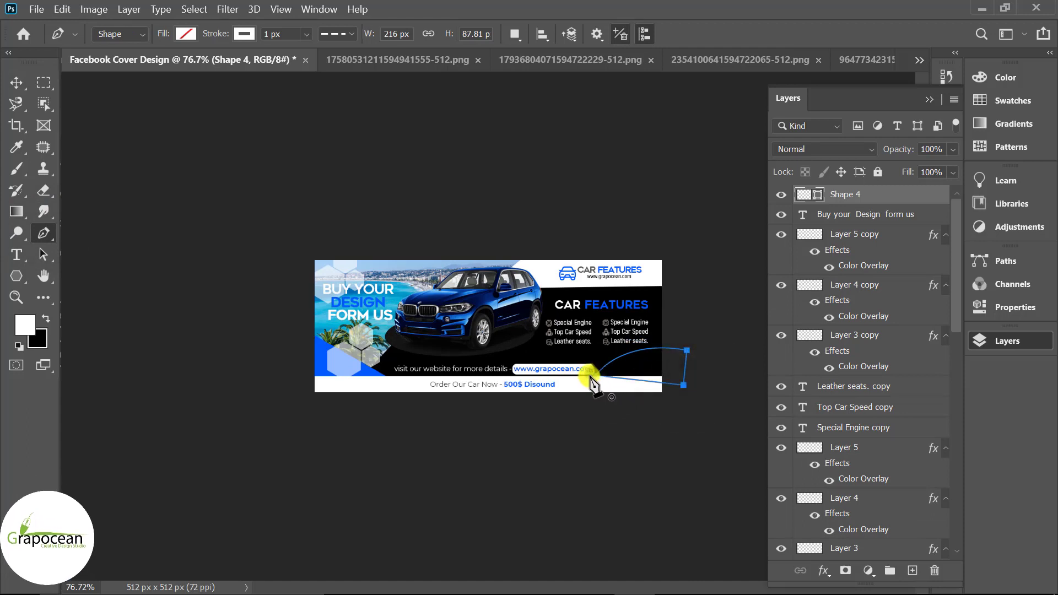
click(186, 34)
click(97, 122)
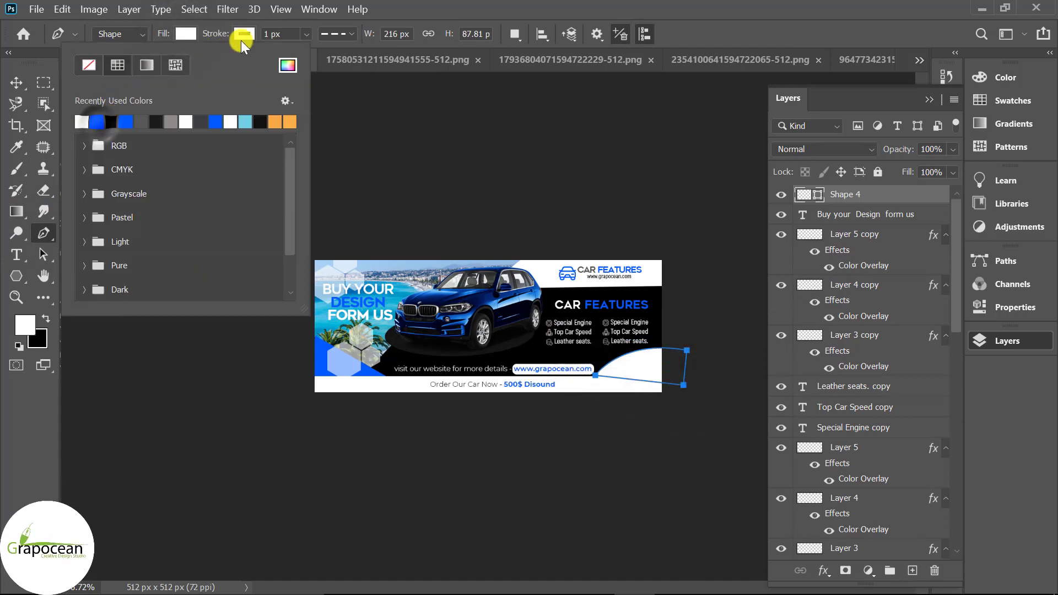
click(244, 33)
click(147, 65)
click(16, 83)
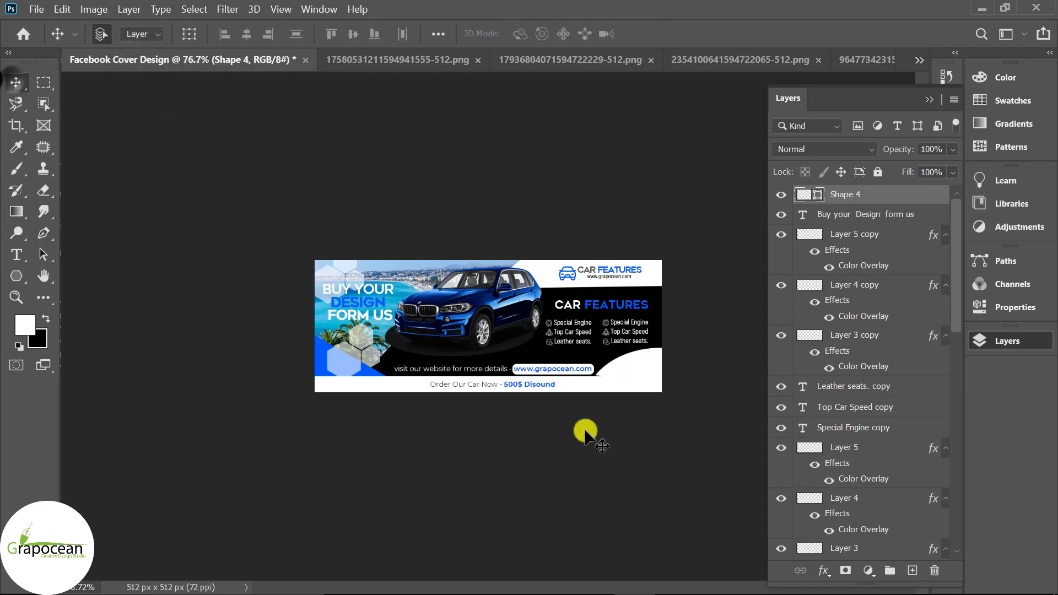
Nudge the website link text upward and select the rounded box behind it.
scroll(668, 378, up, 1)
scroll(722, 460, down, 2)
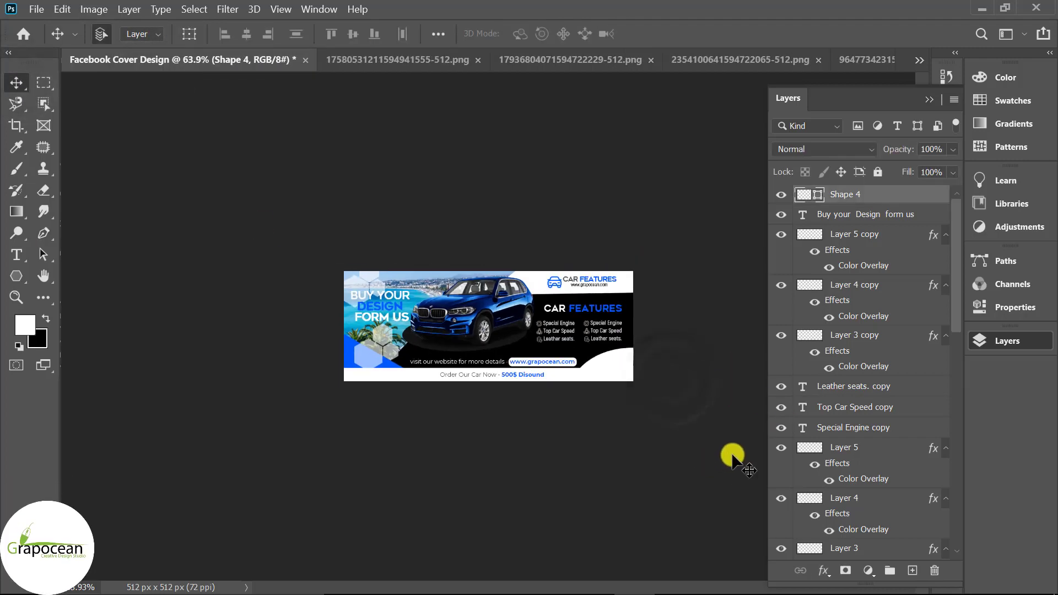
scroll(578, 420, up, 3)
scroll(472, 406, up, 1)
click(472, 406)
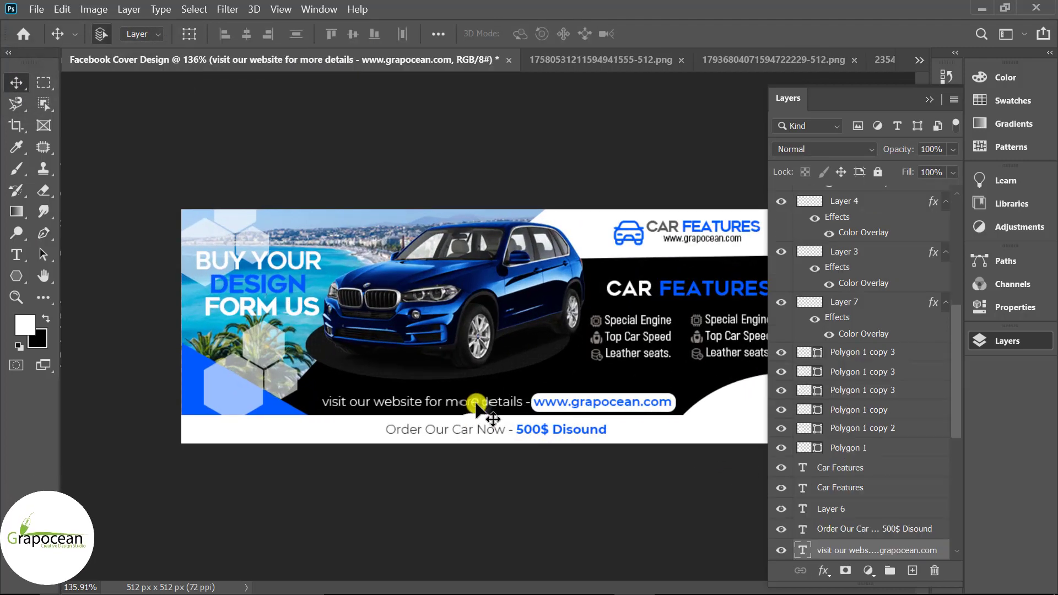
key(Up)
key(Up)
key(Up)
click(629, 407)
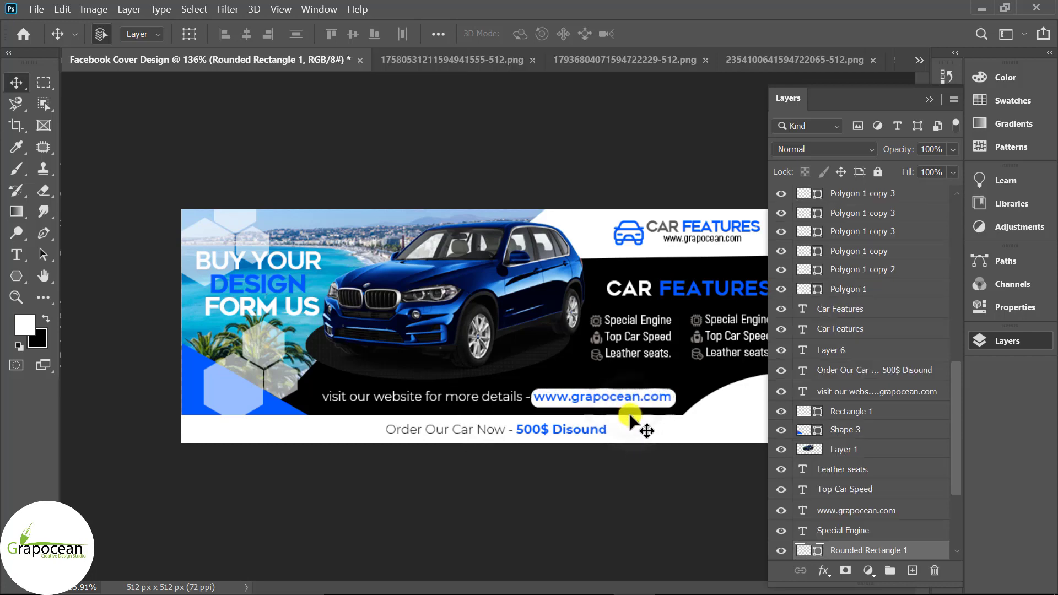
Apply a purple gradient overlay to the dark feature panel layer.
scroll(289, 480, down, 2)
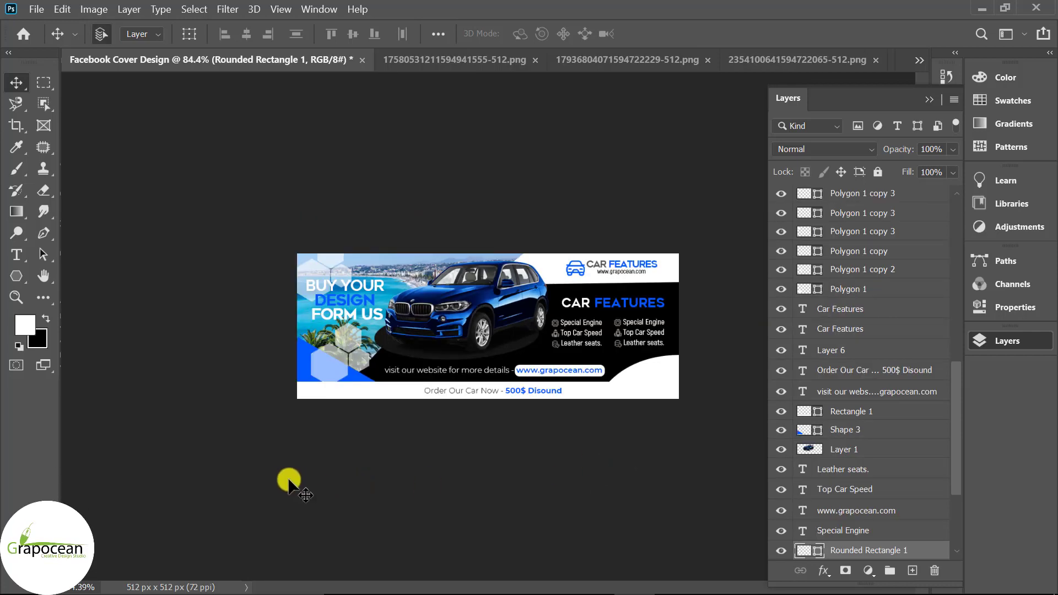
scroll(421, 444, up, 1)
key(ctrl+r)
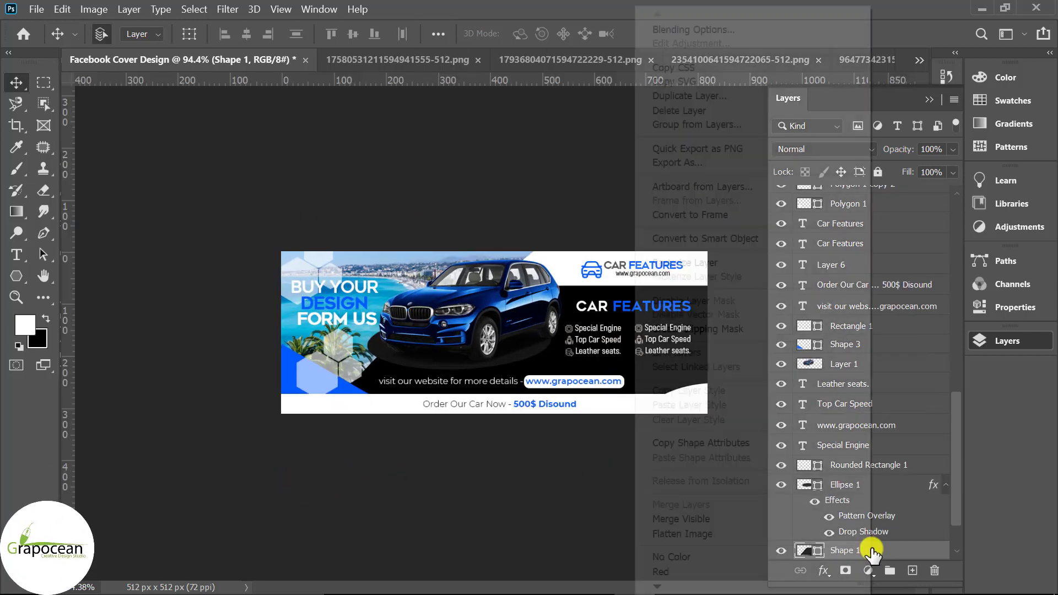
scroll(870, 496, down, 2)
right_click(871, 549)
click(726, 30)
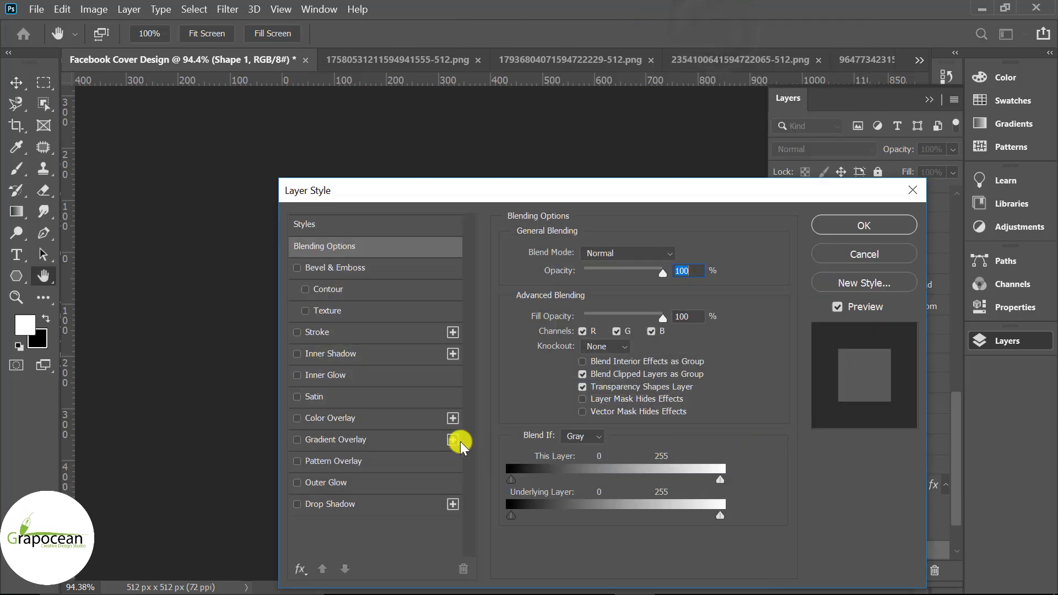
click(352, 440)
mouse_move(607, 197)
mouse_down()
mouse_move(1053, 357)
mouse_move(929, 147)
mouse_up()
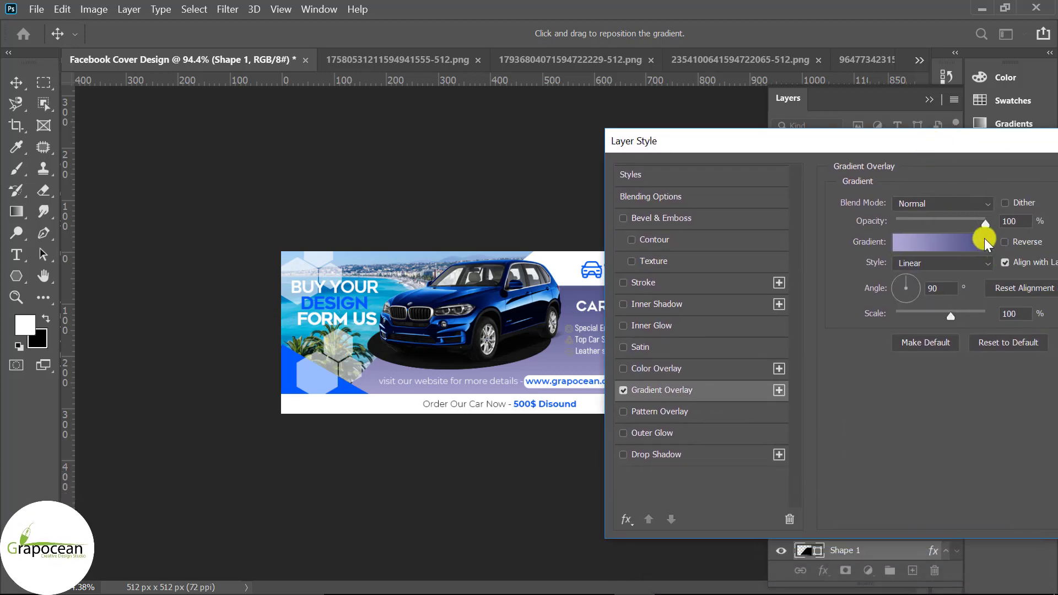
click(985, 241)
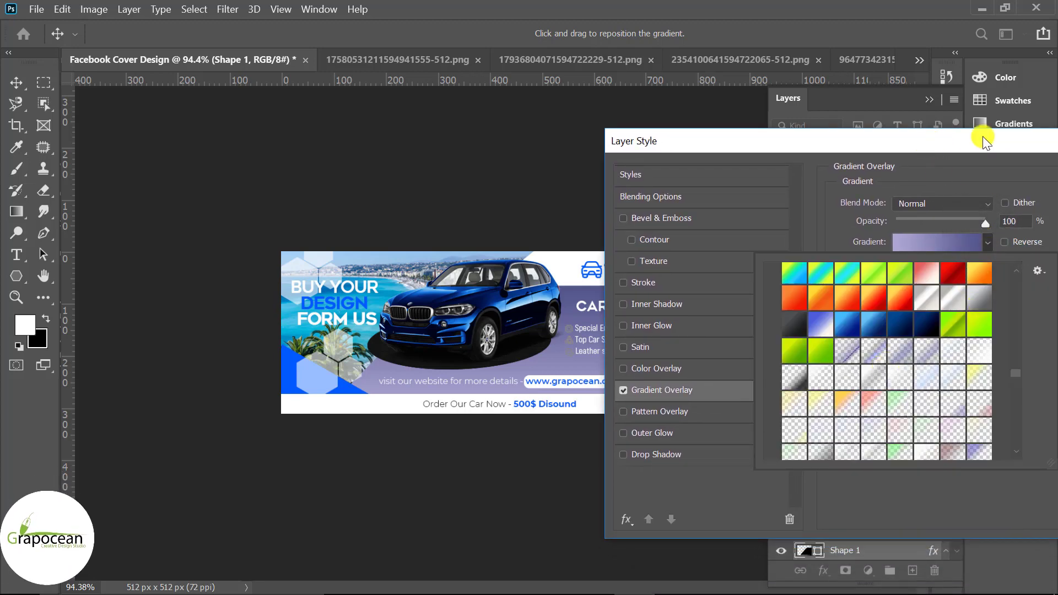
drag(941, 147, 761, 283)
click(1008, 312)
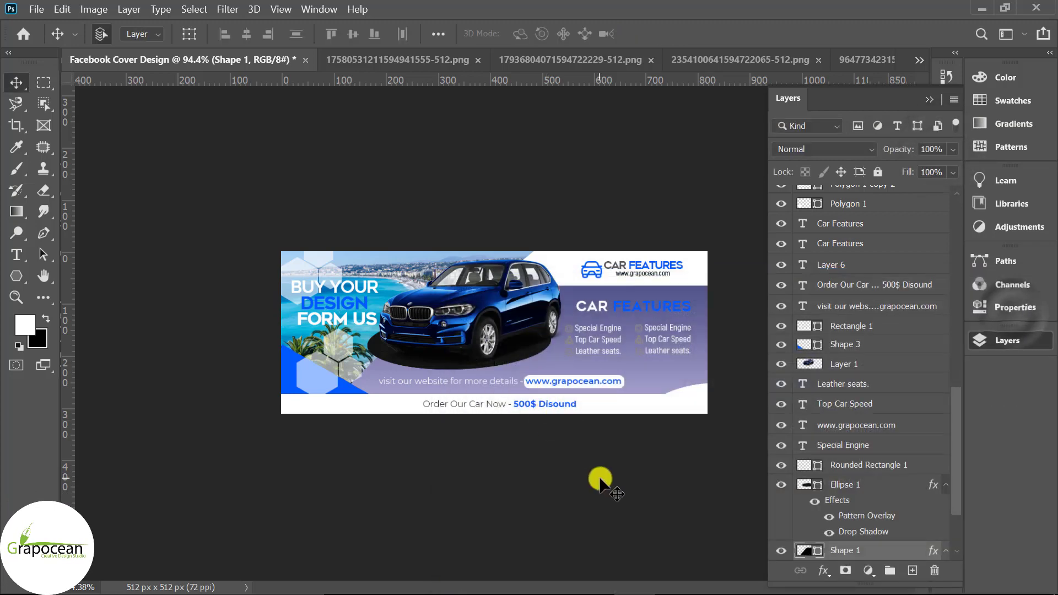
Compare the Ellipse 1 shadow on and off, then set its blend mode to Soft Light.
click(505, 316)
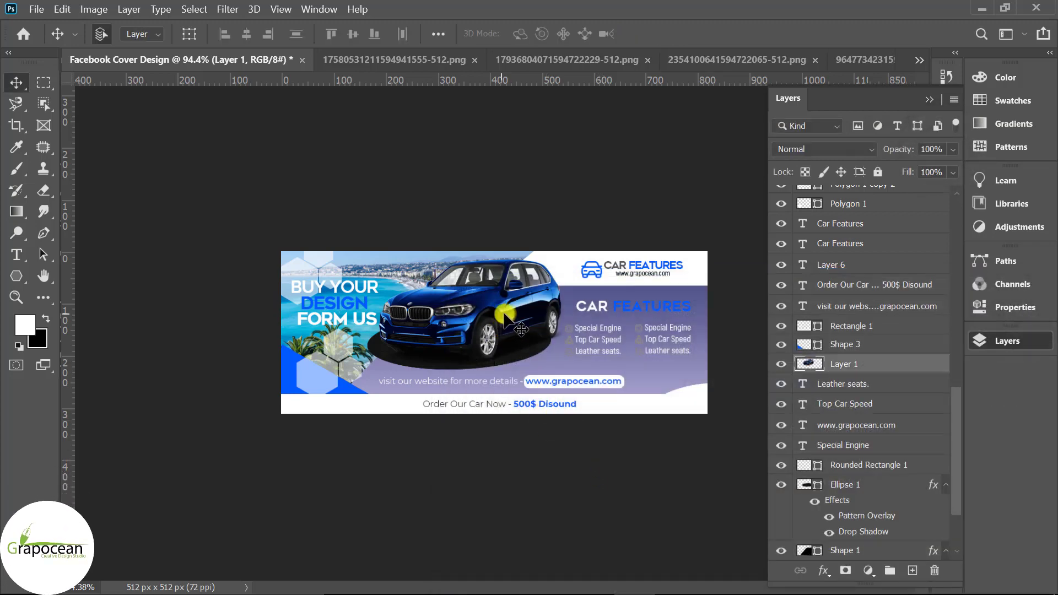
click(518, 360)
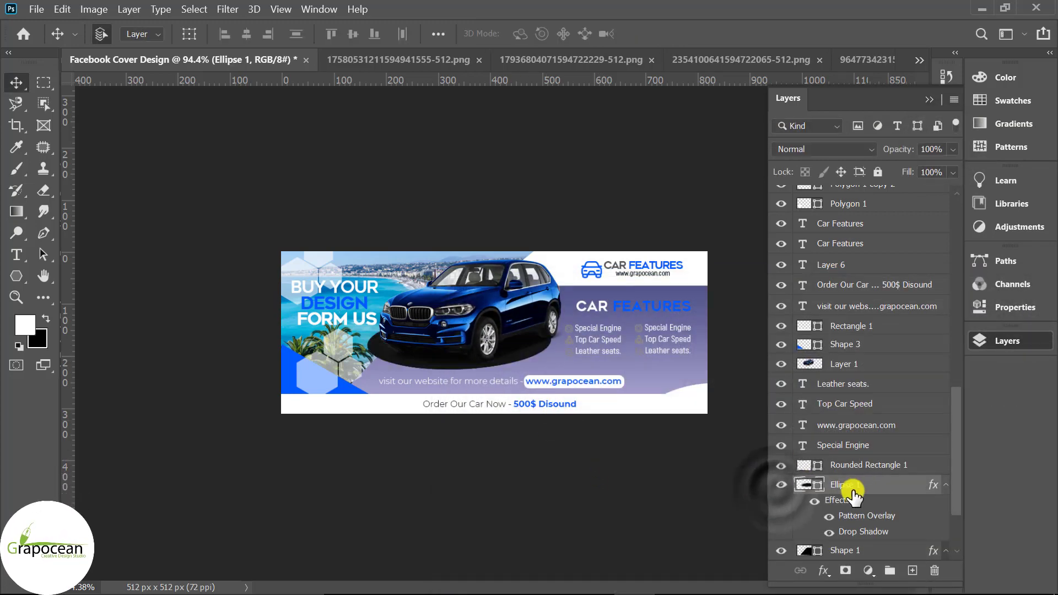
click(779, 484)
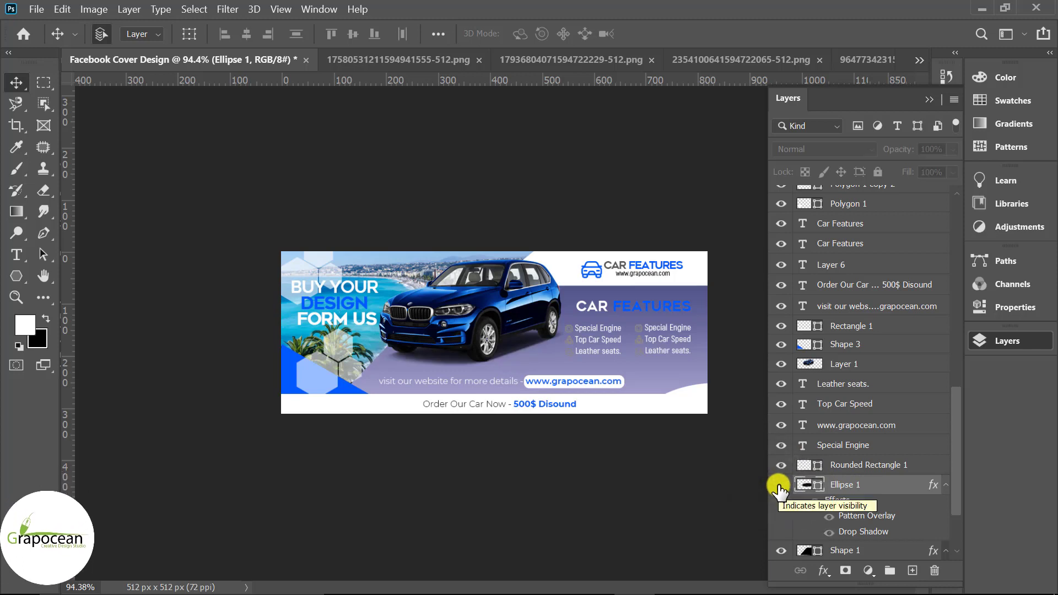
click(779, 484)
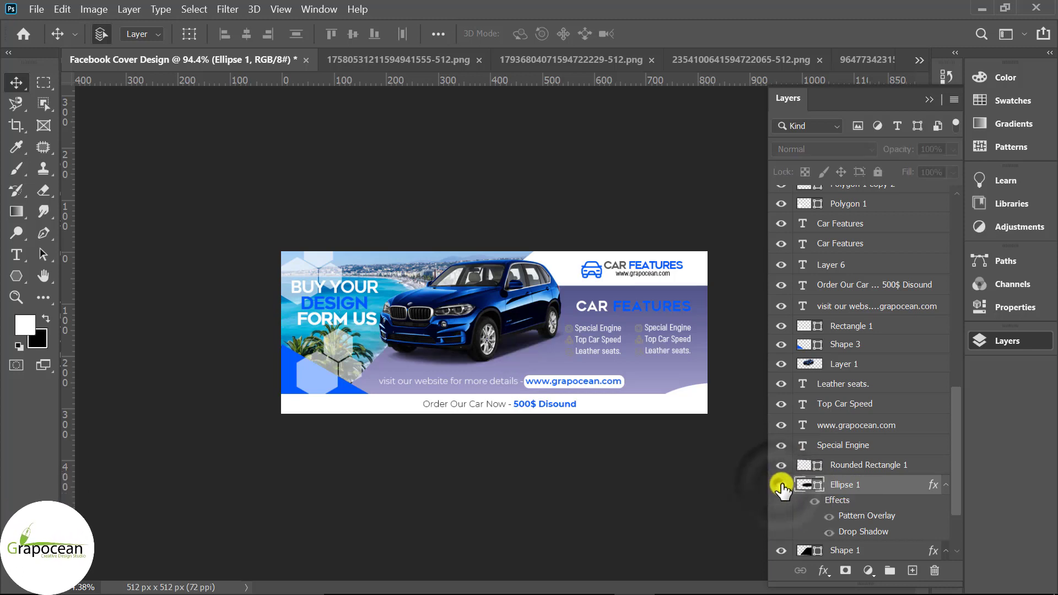
click(781, 484)
click(823, 149)
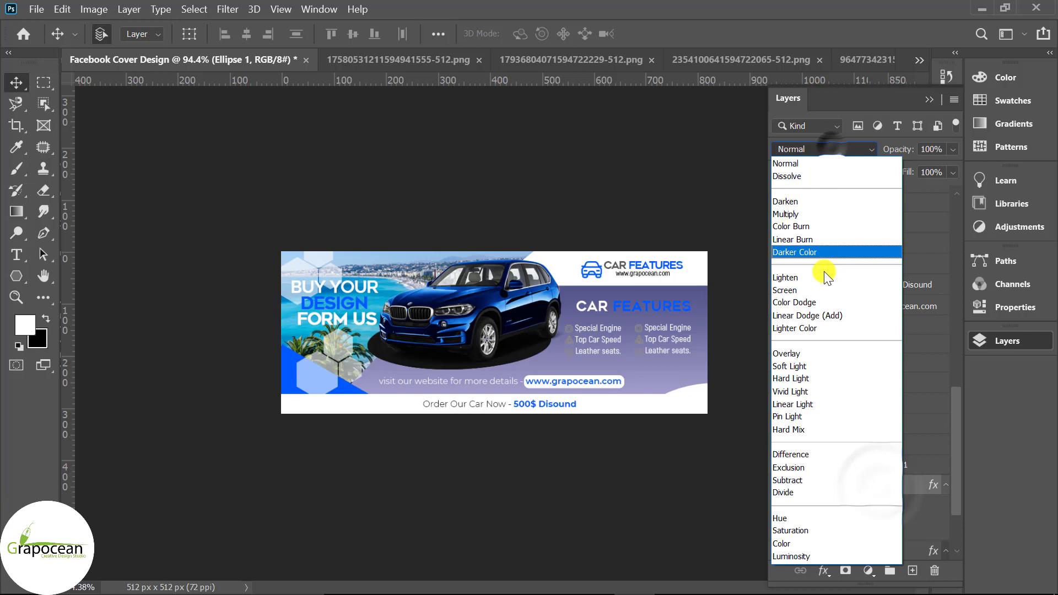
click(833, 365)
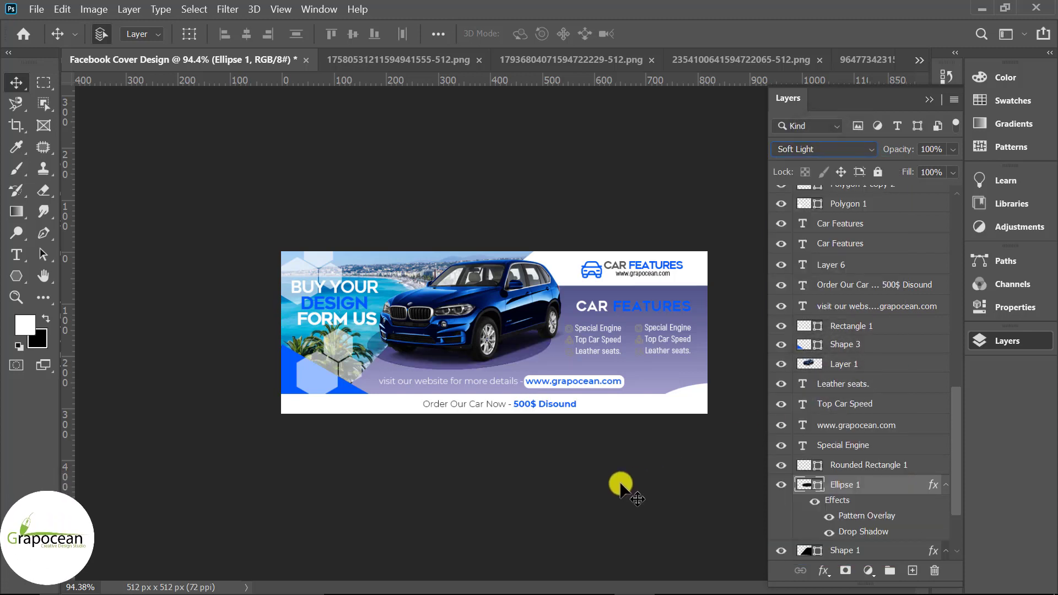
Turn off the Special Engine icon's colour overlay and keep the car logo's blue overlay on.
ctrl+click(595, 375)
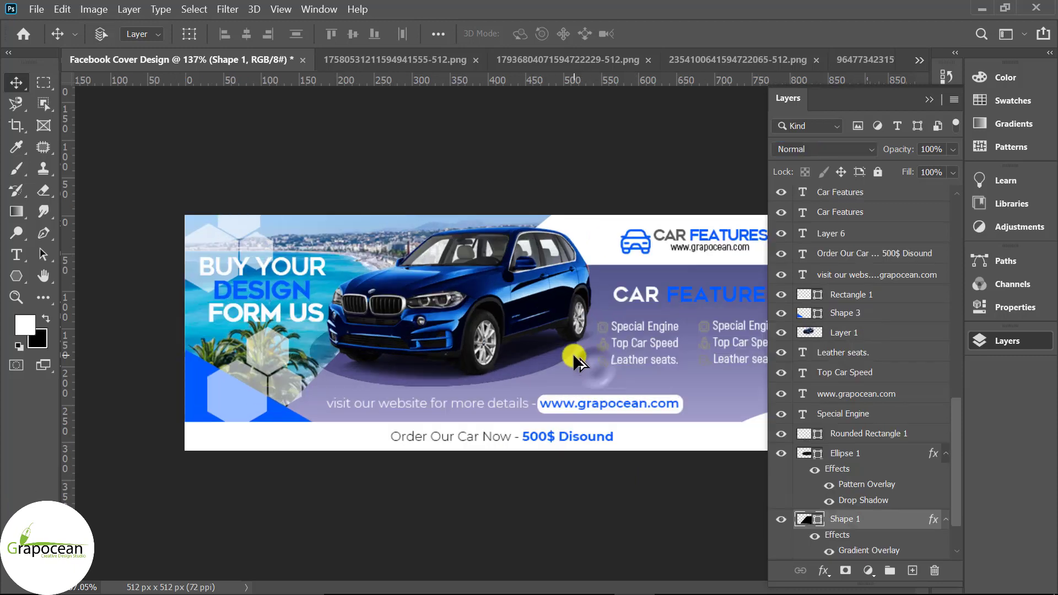
scroll(573, 353, up, 4)
scroll(646, 307, up, 4)
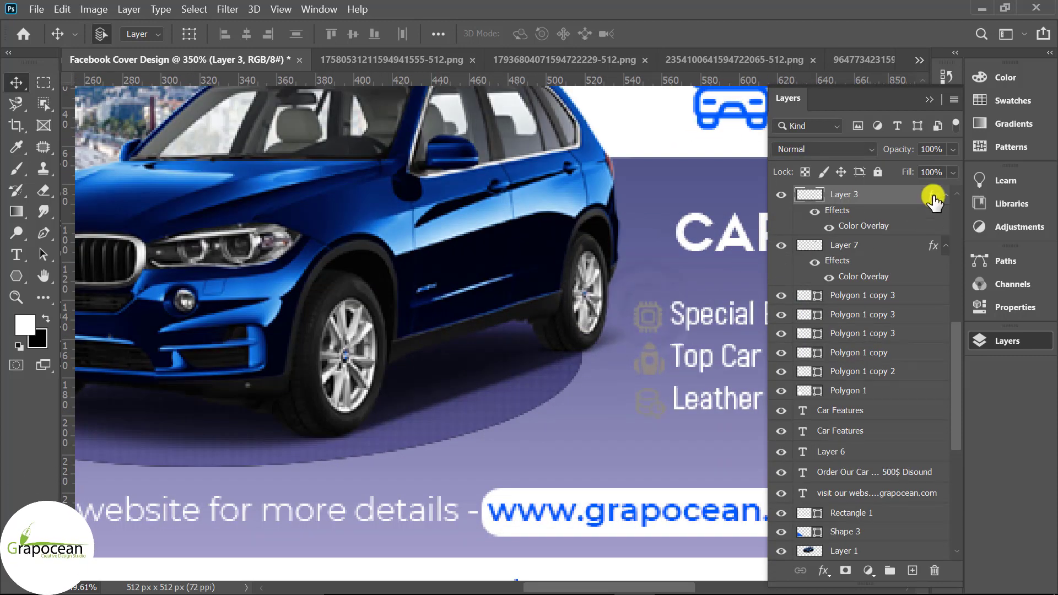
right_click(933, 198)
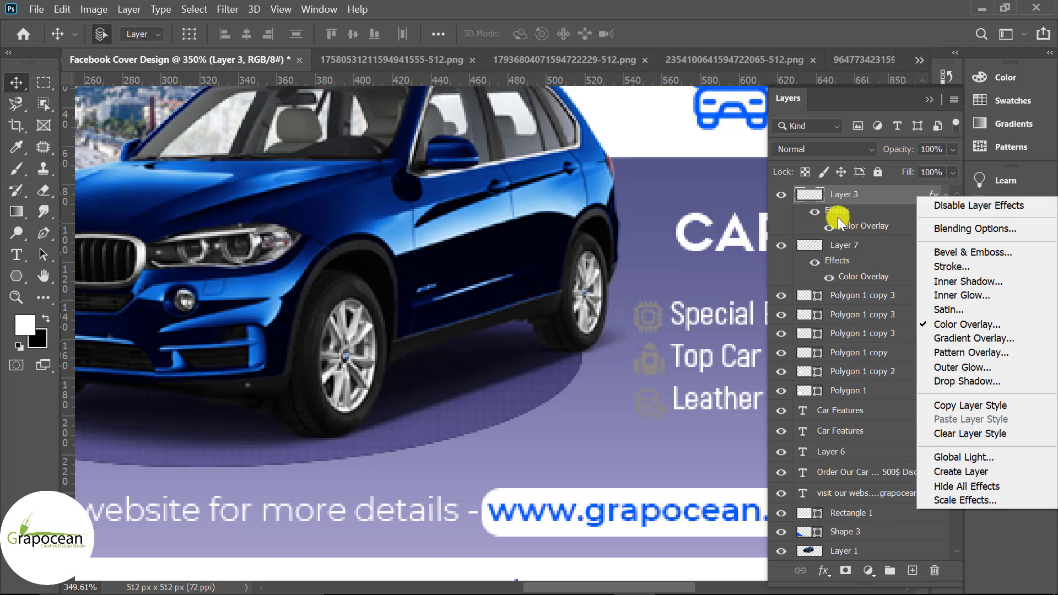
click(832, 230)
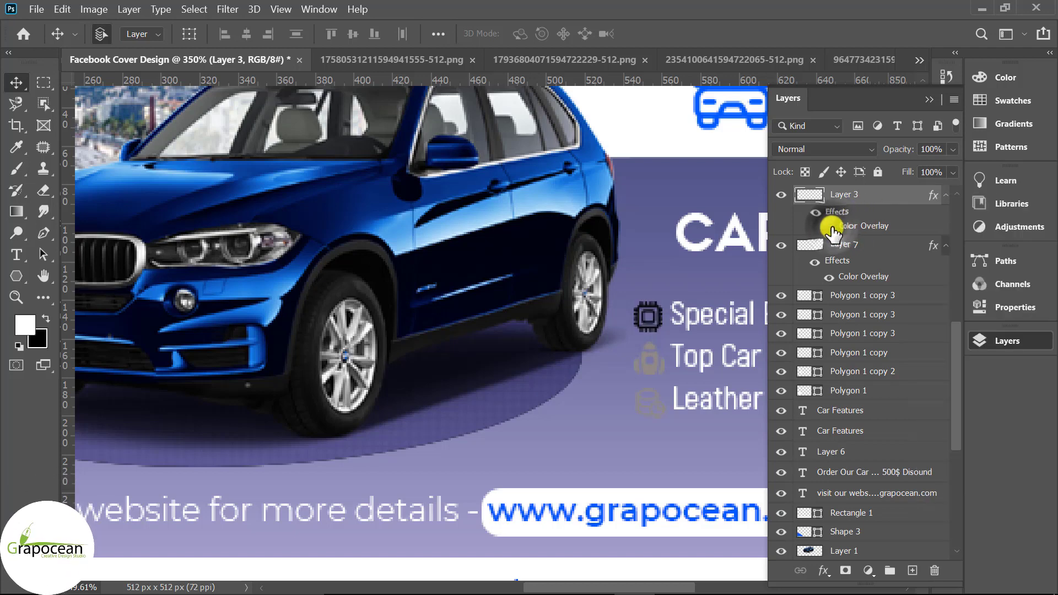
click(831, 276)
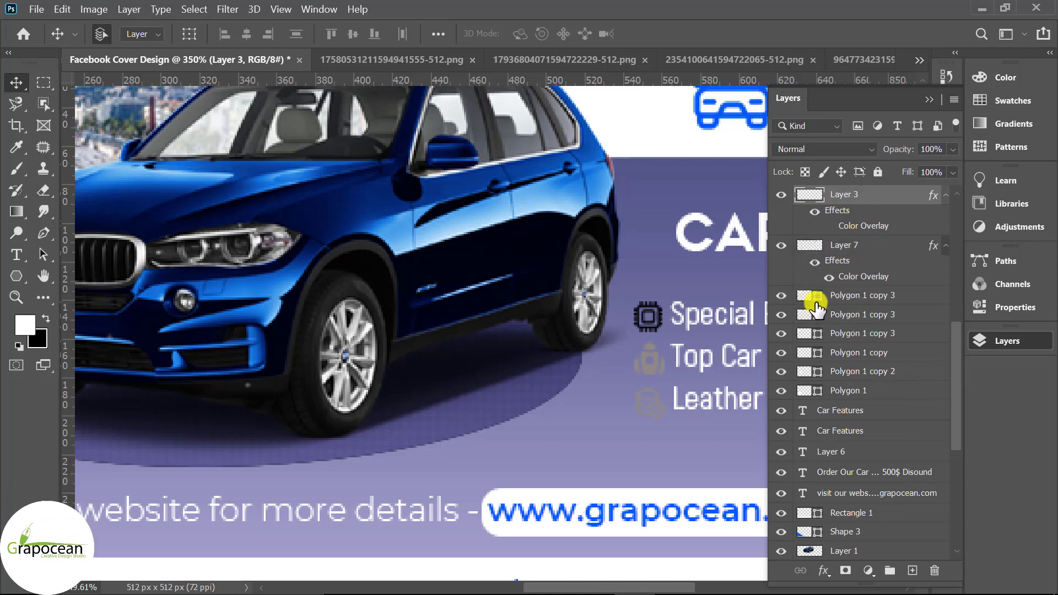
Turn off the Top Car Speed and Leather seats icons' overlays and fit the cover on screen.
scroll(861, 292, up, 1)
scroll(861, 292, up, 1)
click(815, 255)
scroll(816, 255, up, 1)
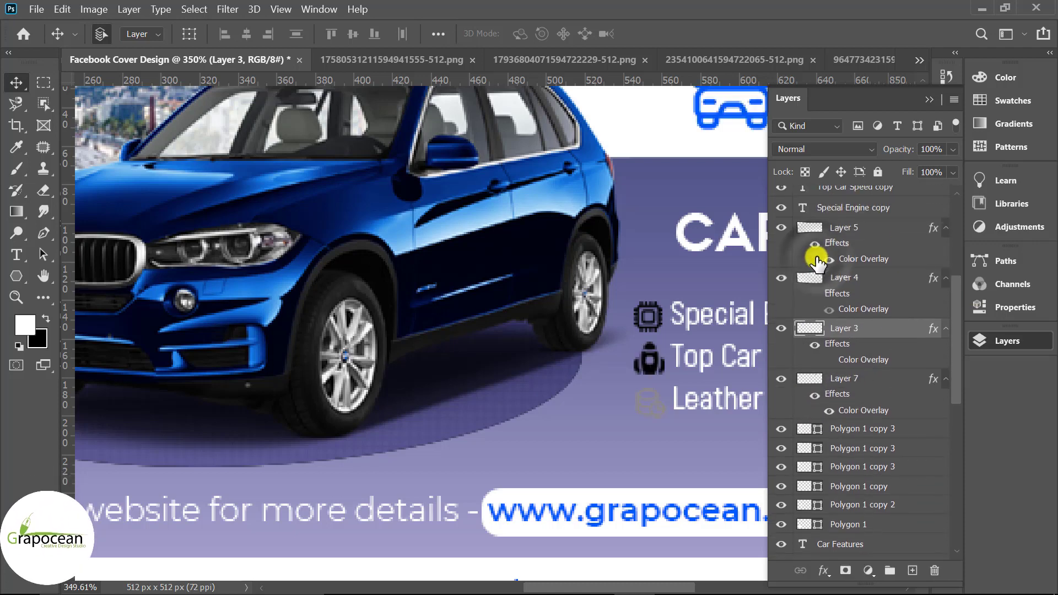
click(809, 251)
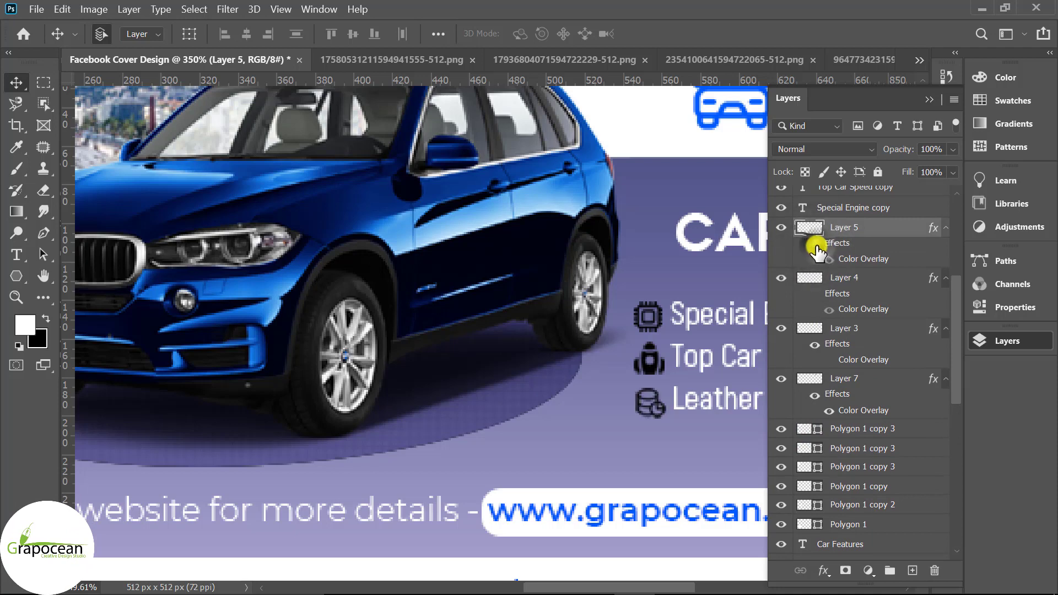
scroll(821, 275, up, 2)
scroll(824, 300, up, 1)
scroll(841, 296, up, 1)
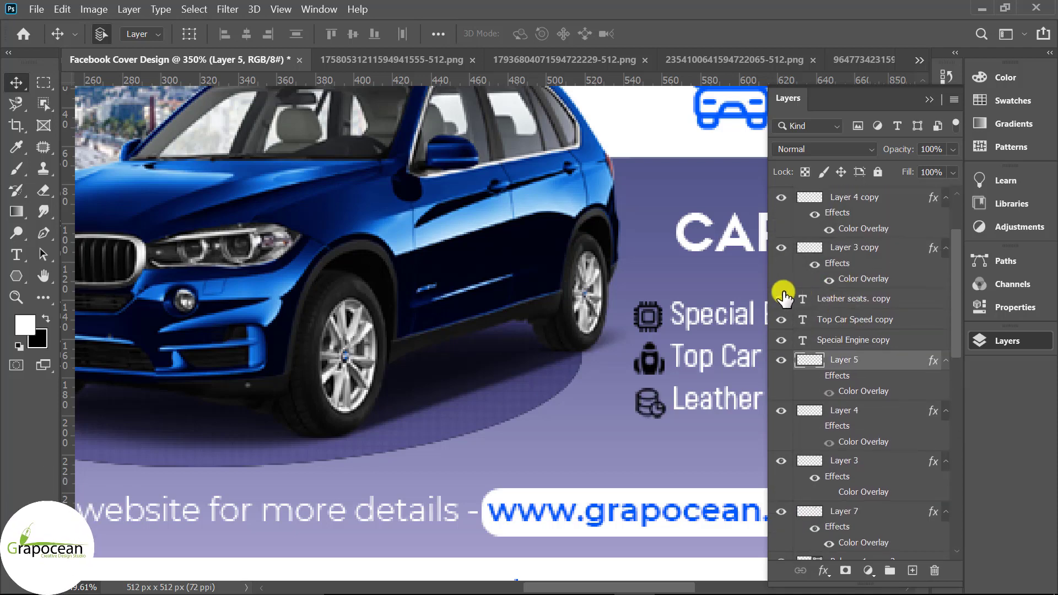
scroll(783, 298, up, 2)
key(ctrl+0)
click(16, 254)
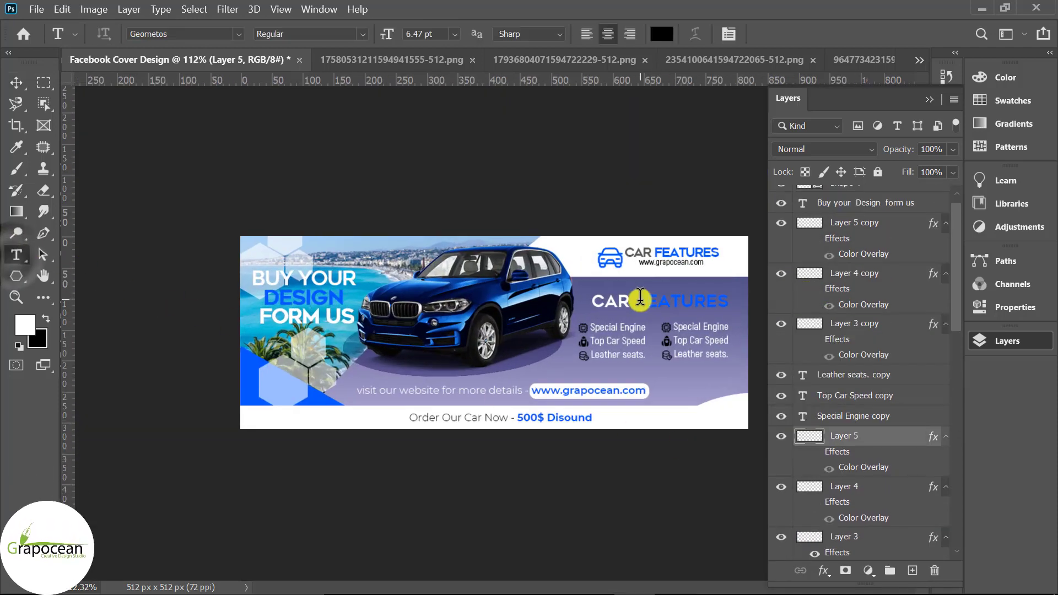
Recolour the FEATURES heading cyan, sampled from the sea in the photo.
drag(640, 298, 761, 300)
click(674, 34)
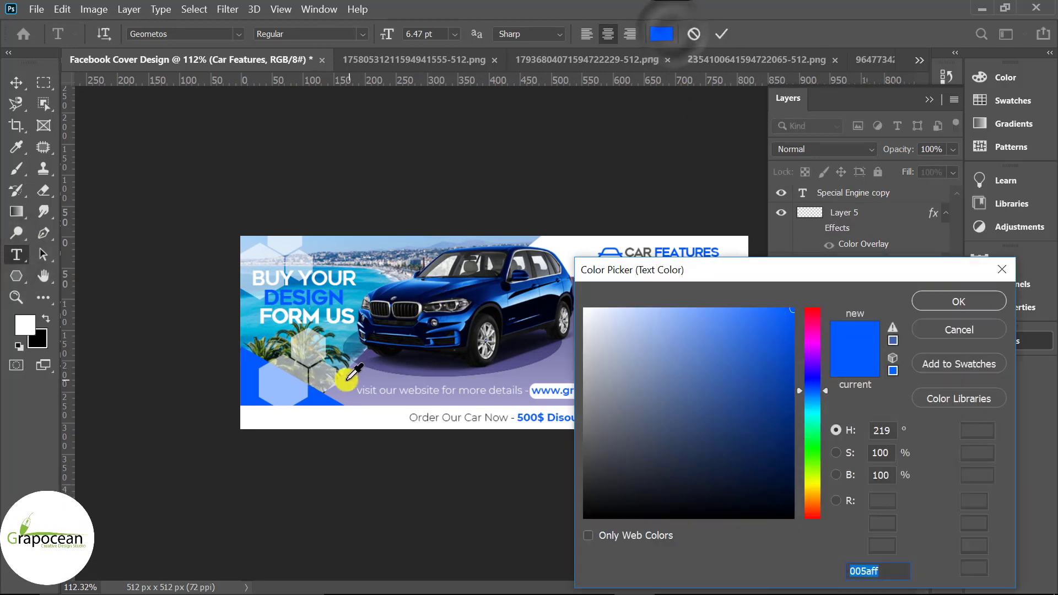
click(330, 301)
drag(753, 270, 440, 425)
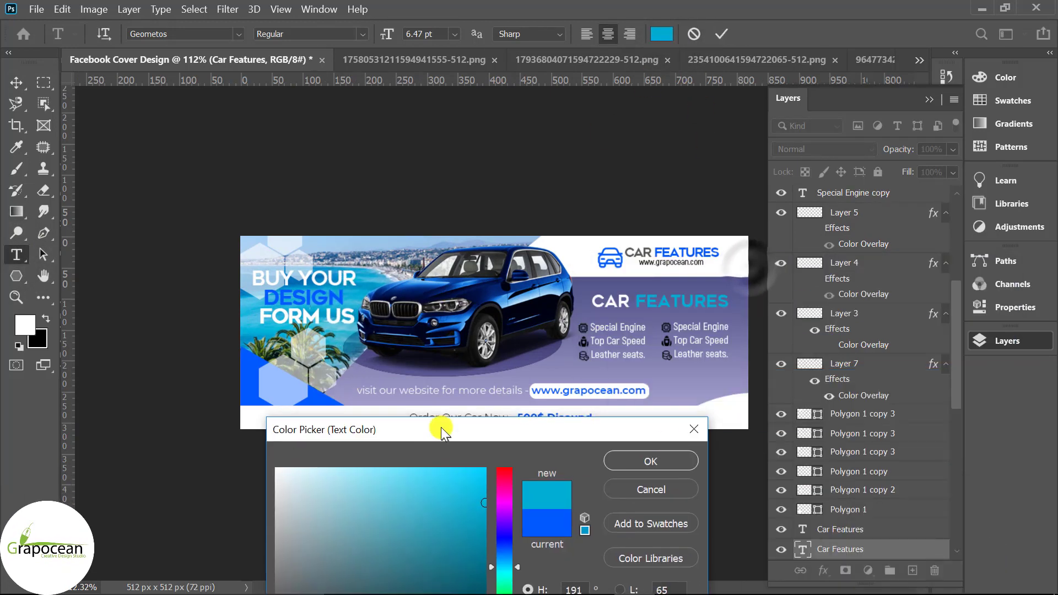
click(648, 459)
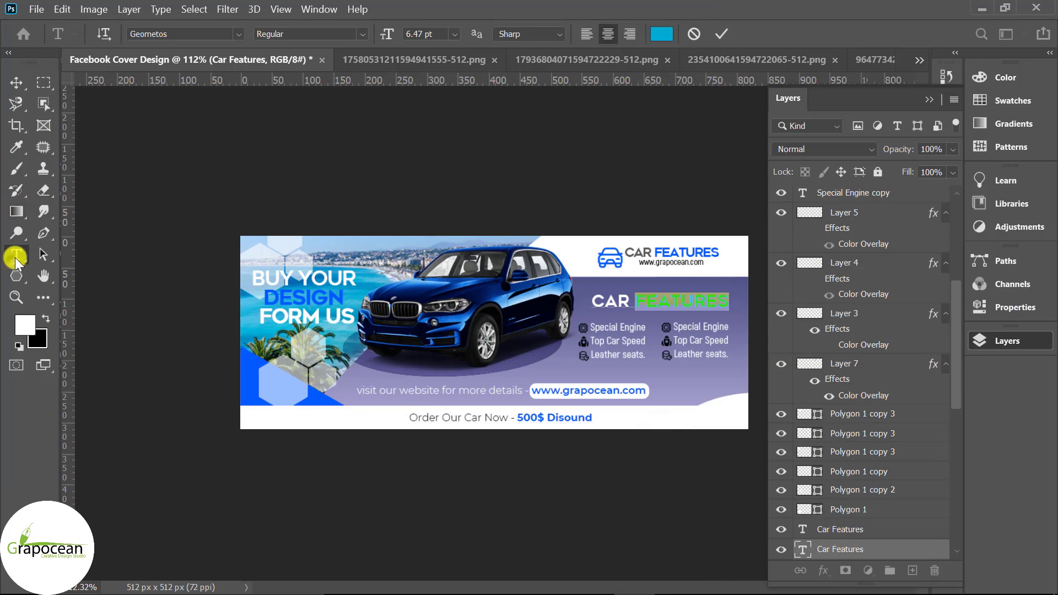
click(43, 254)
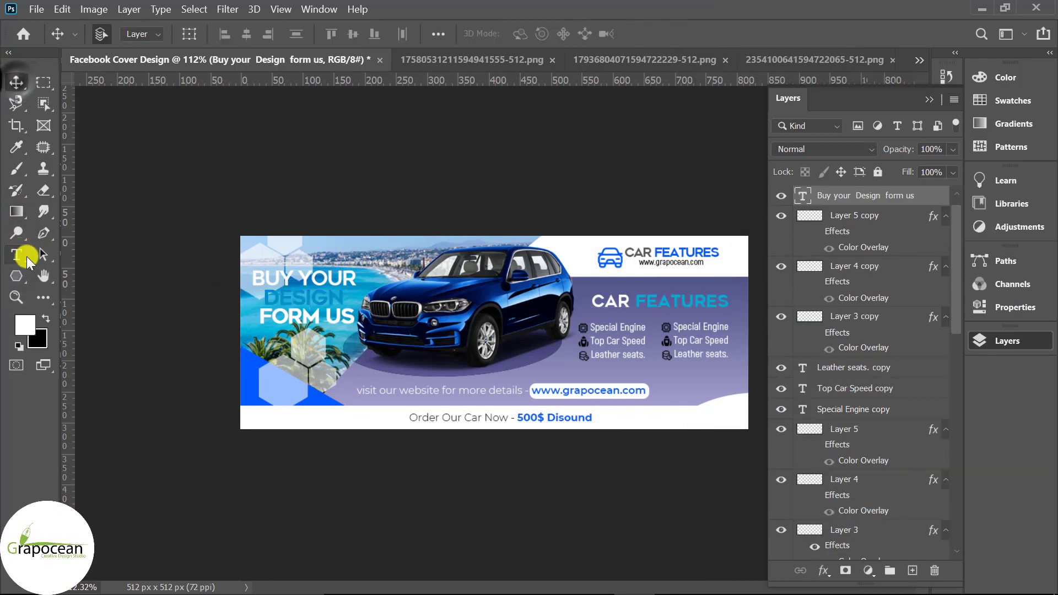
Make the FEATURES word in the logo the same cyan as the heading.
double_click(655, 255)
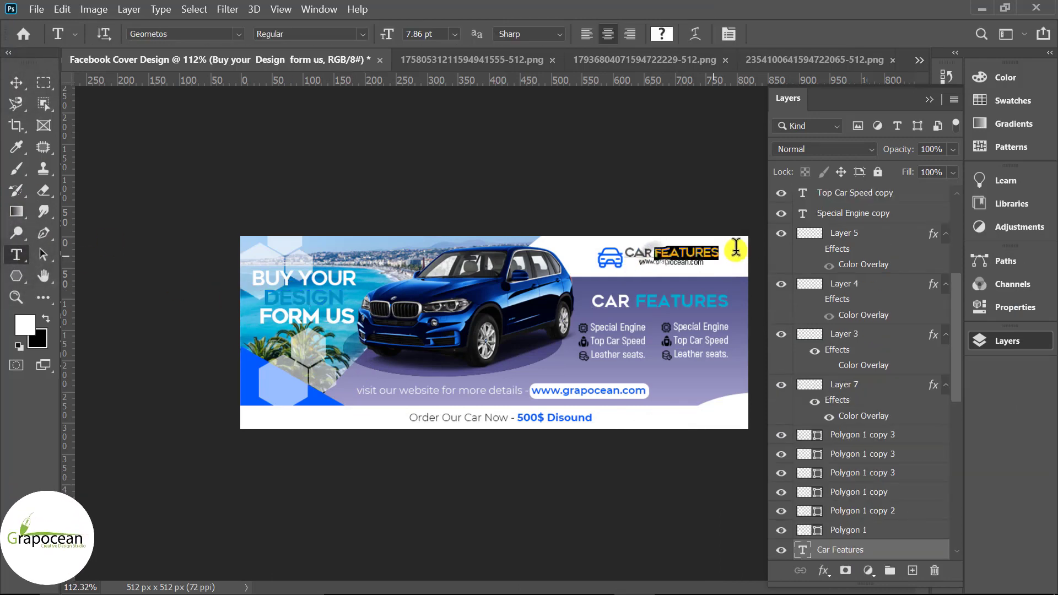
click(661, 33)
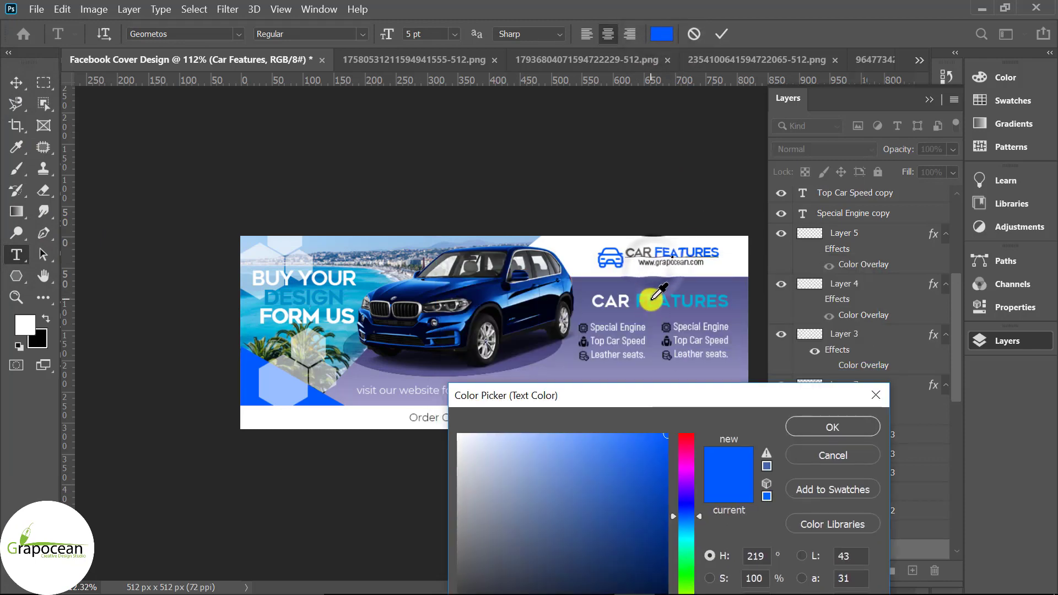
click(656, 301)
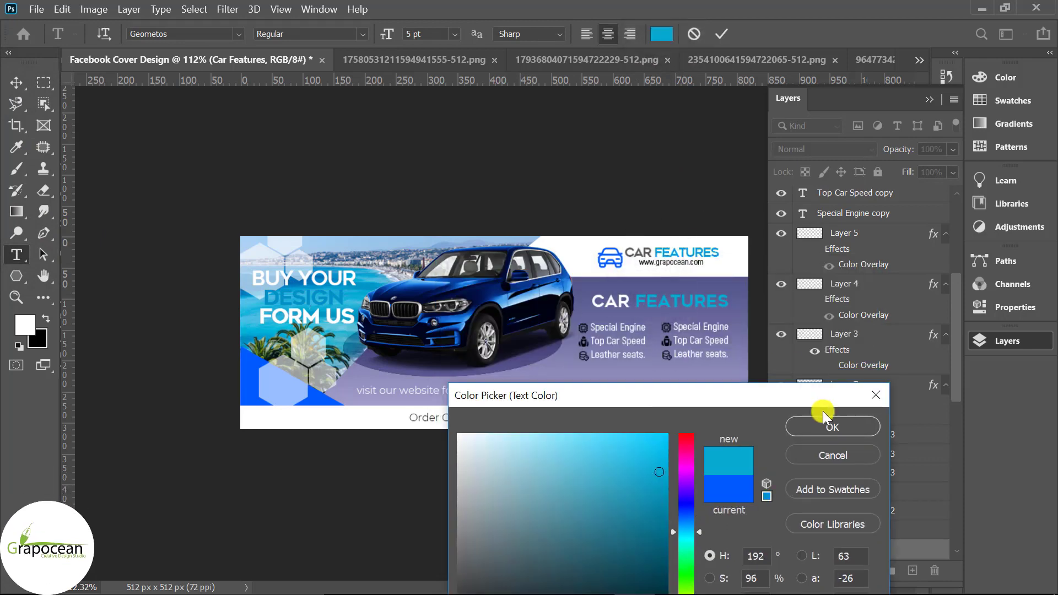
click(832, 425)
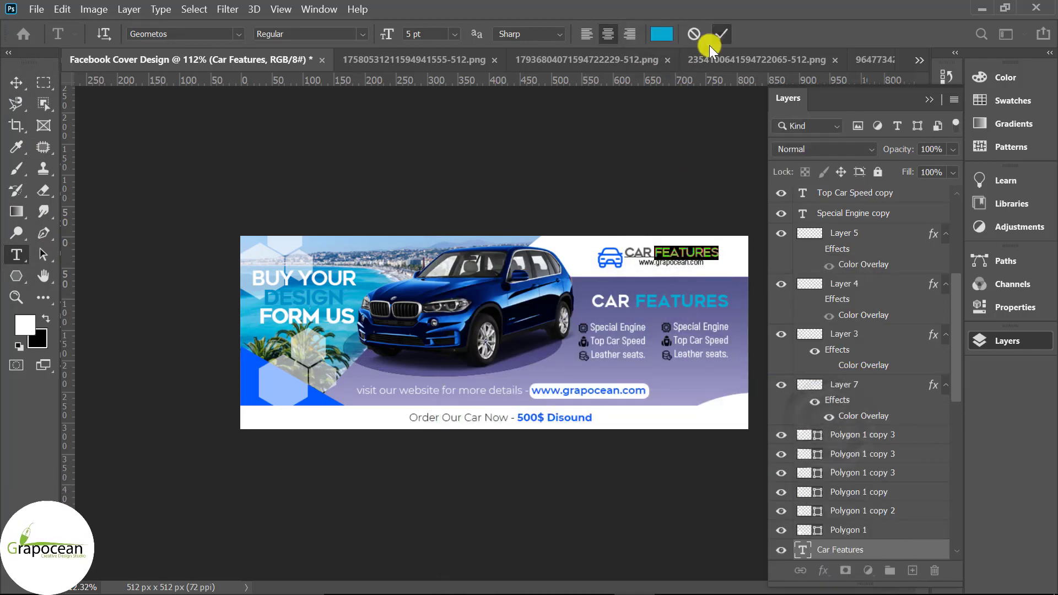
click(721, 34)
click(17, 83)
Give the car logo icon layer a Color Overlay in the heading's cyan.
click(940, 389)
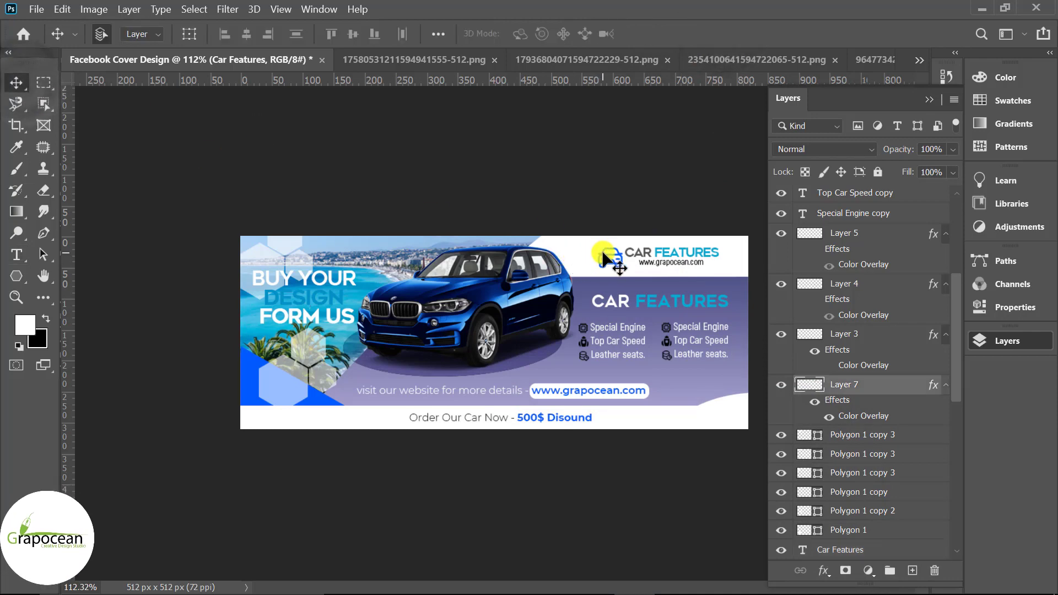
right_click(909, 394)
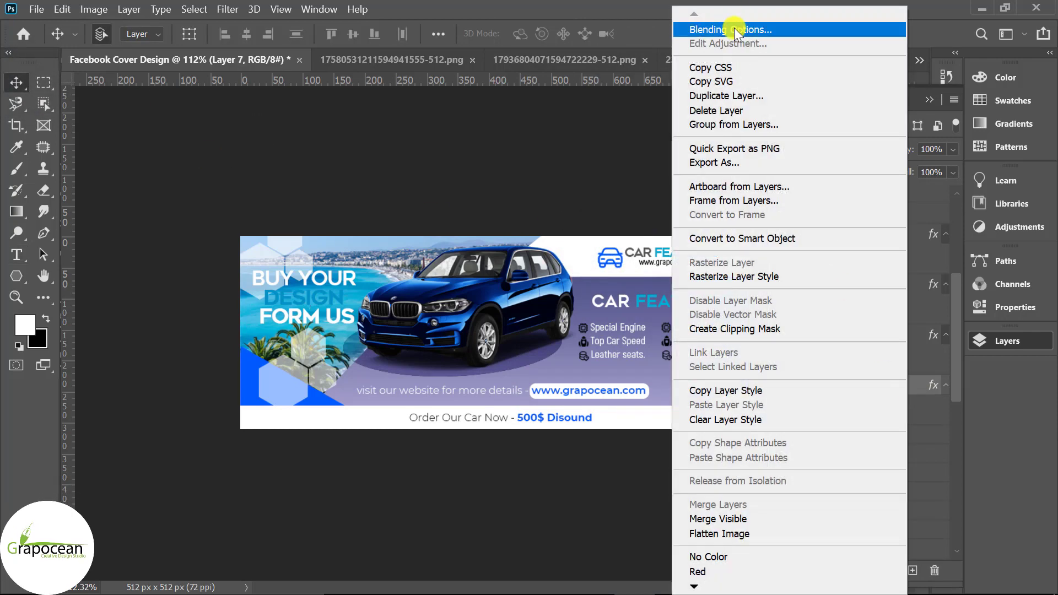
click(717, 24)
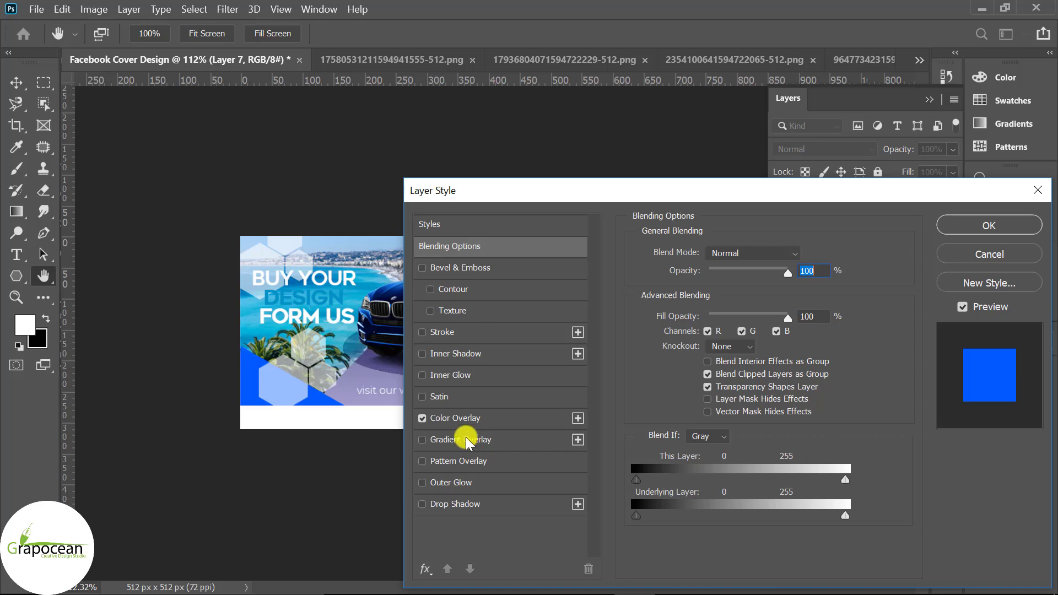
click(455, 418)
drag(666, 193, 611, 372)
click(747, 430)
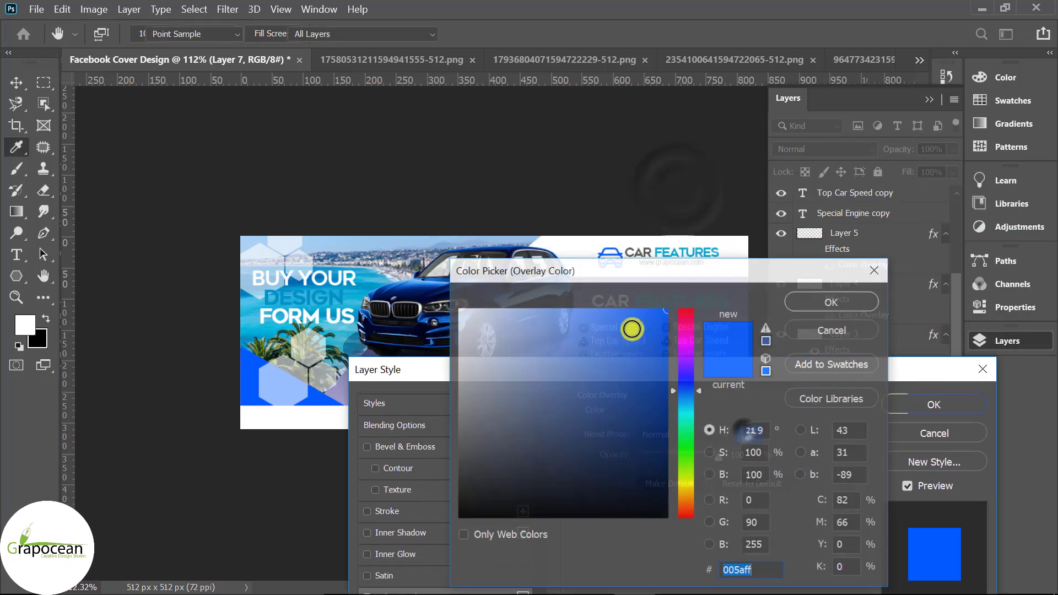
drag(660, 271, 663, 363)
click(640, 294)
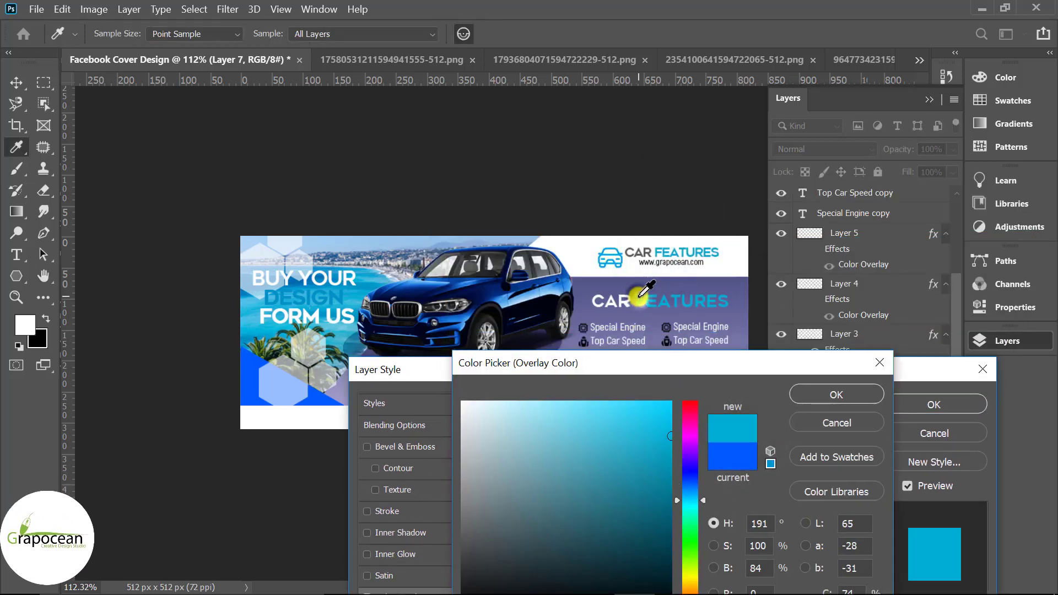
click(880, 393)
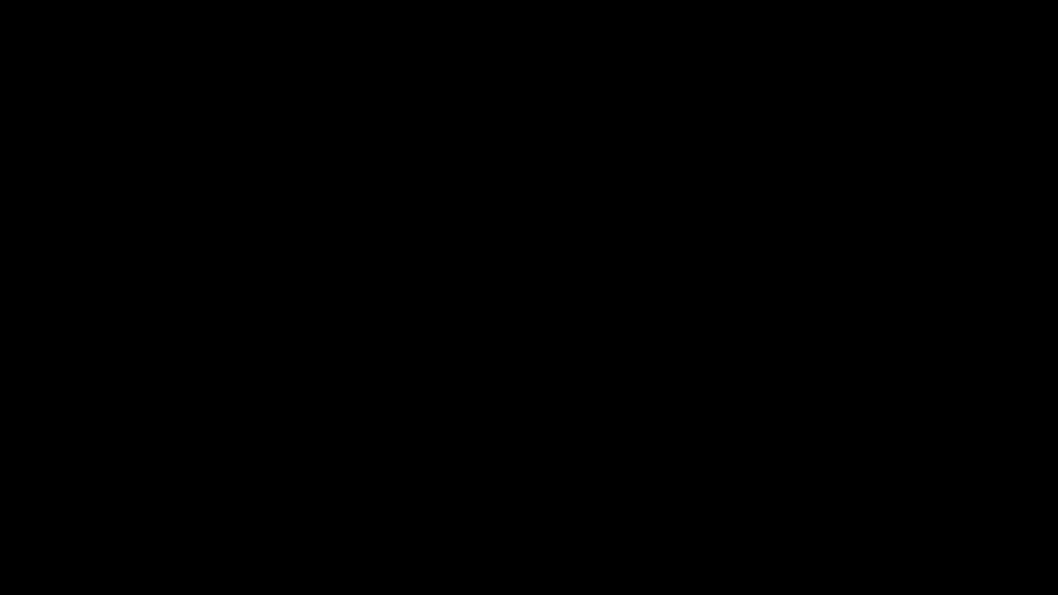